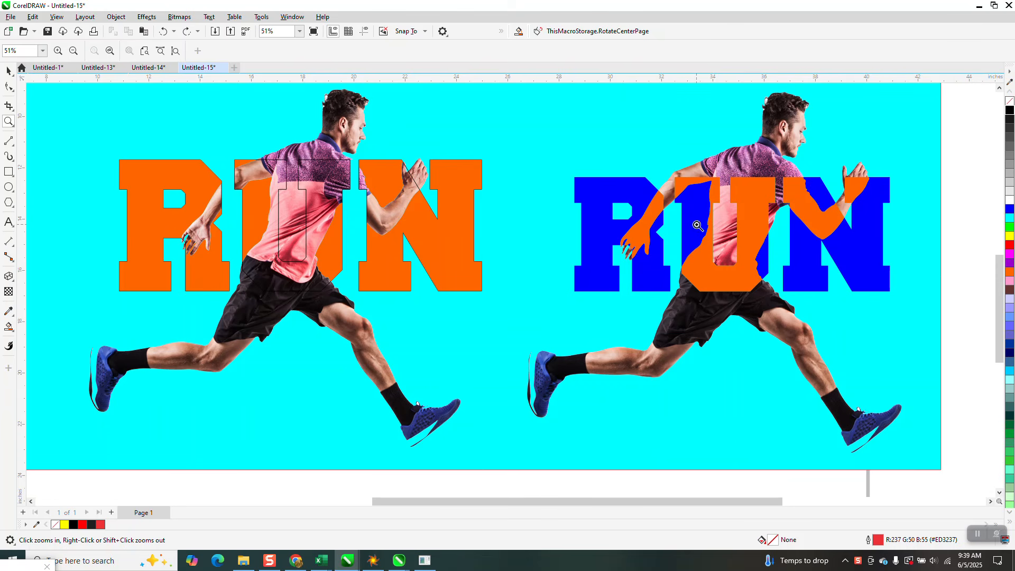
Move the small runner bitmap slightly upward, near the page's upper-left corner
right_click(759, 195)
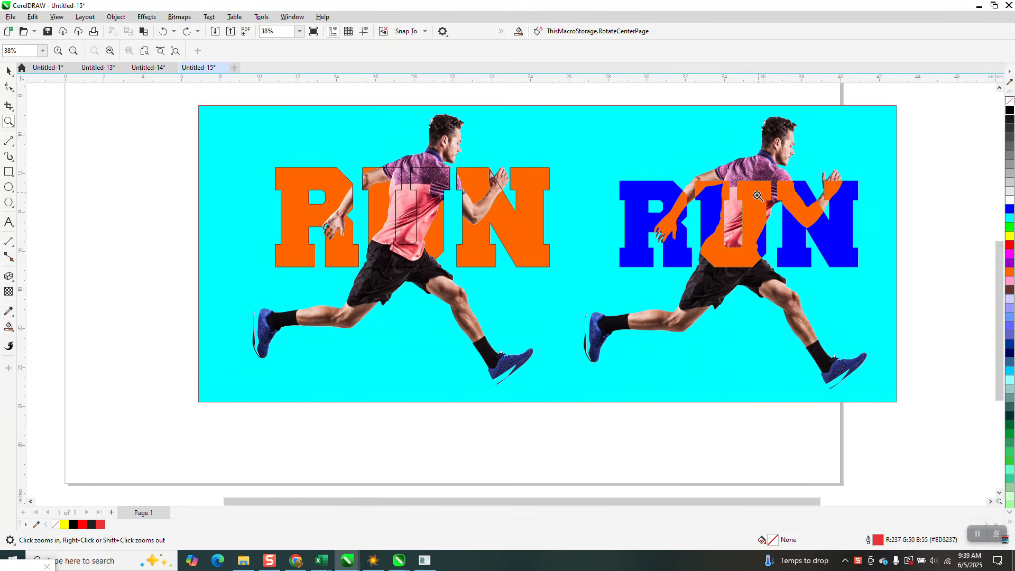
right_click(760, 196)
right_click(756, 200)
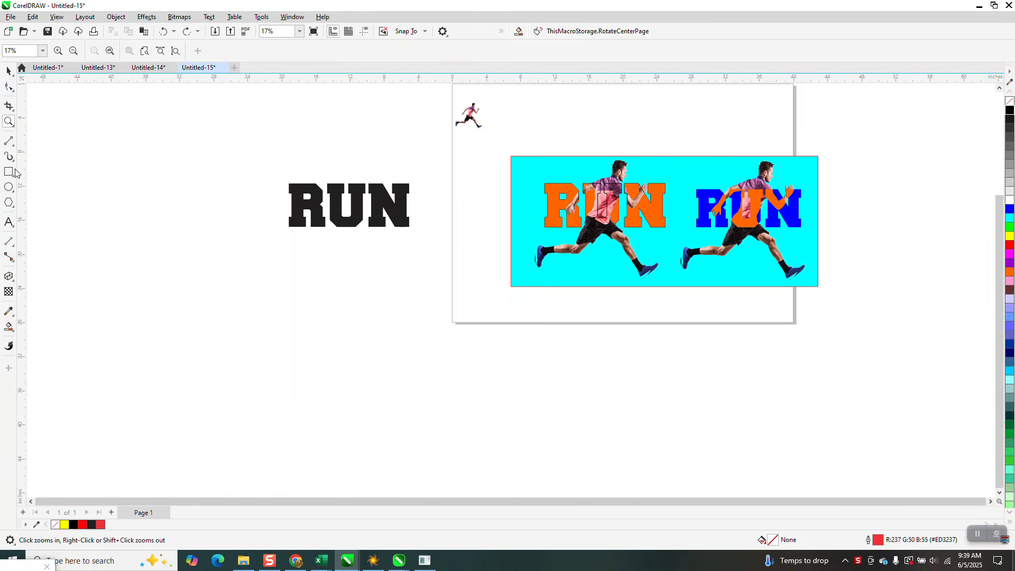
left_click(8, 70)
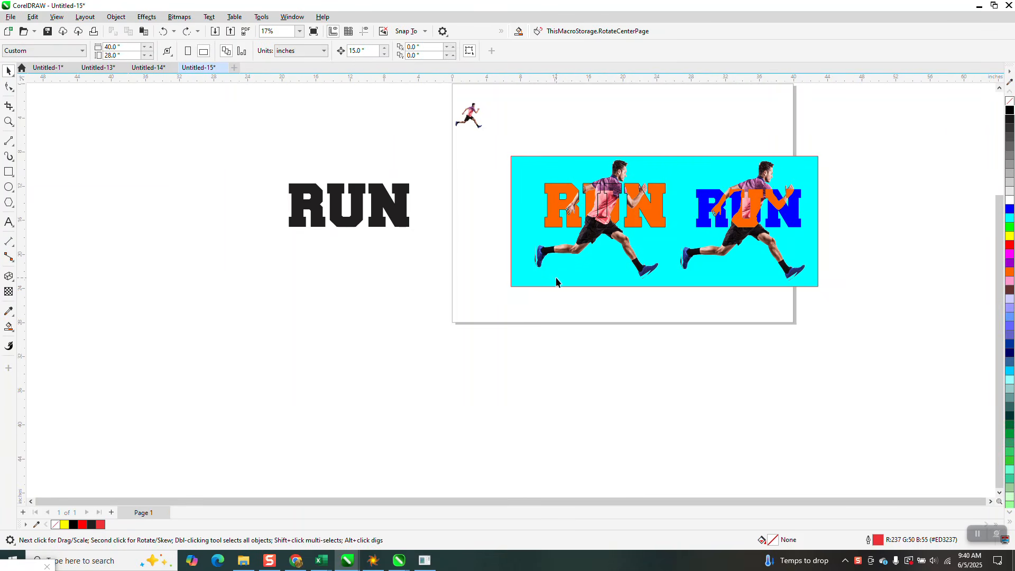
mouse_move(473, 124)
left_mouse_down()
mouse_move(473, 180)
mouse_move(475, 110)
left_mouse_up()
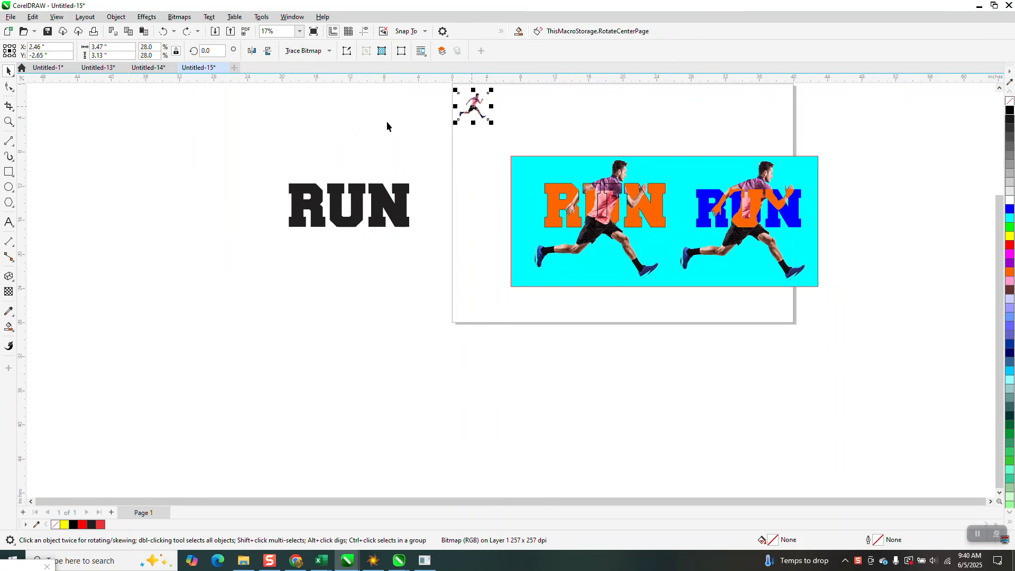
Set the nudge distance to 4 inches and duplicate the small runner bitmap 4 inches to its right
left_click(9, 121)
left_click_drag(439, 89, 603, 179)
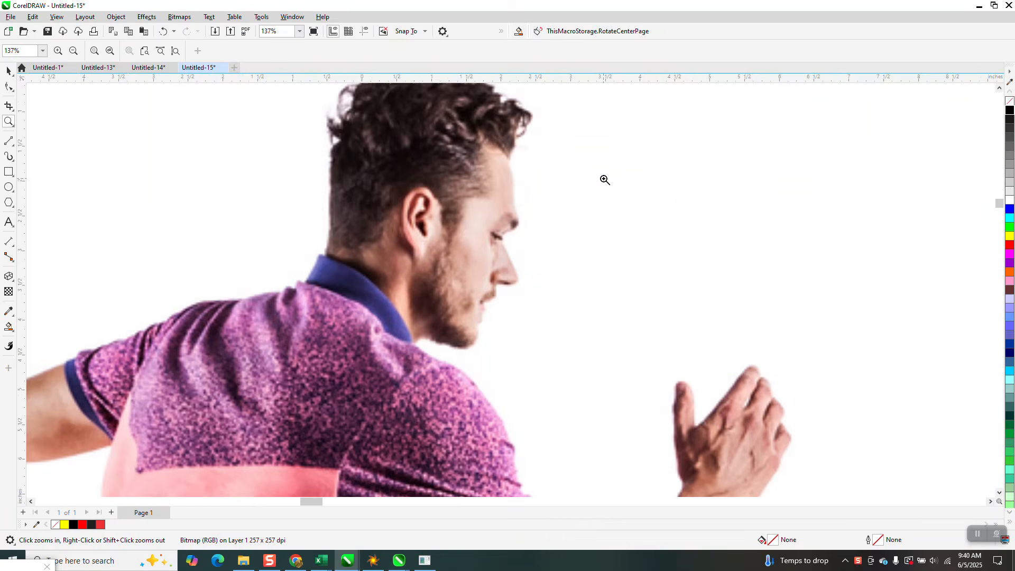
right_click(582, 176)
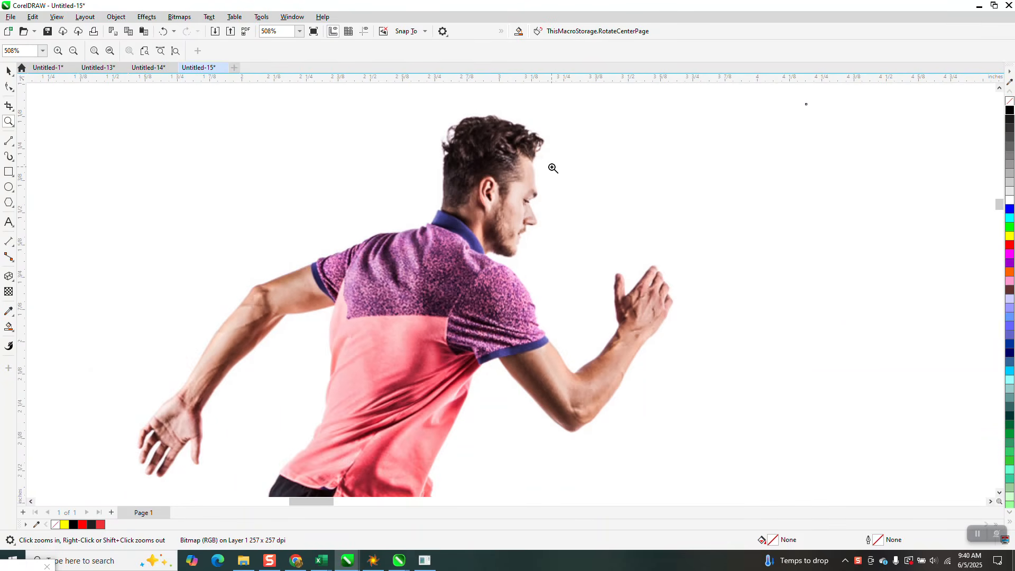
right_click(553, 168)
right_click(549, 164)
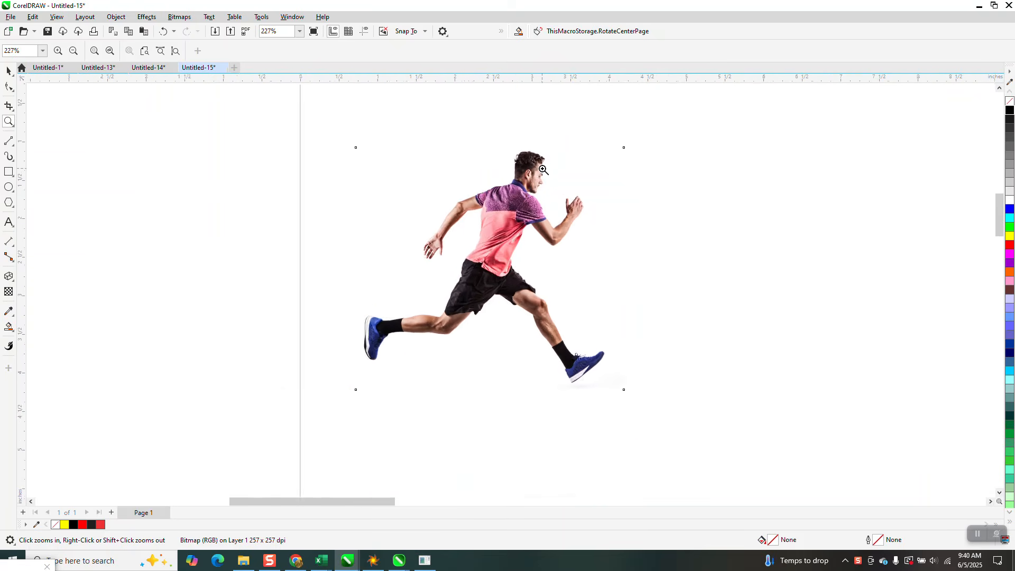
right_click(533, 171)
left_click(9, 71)
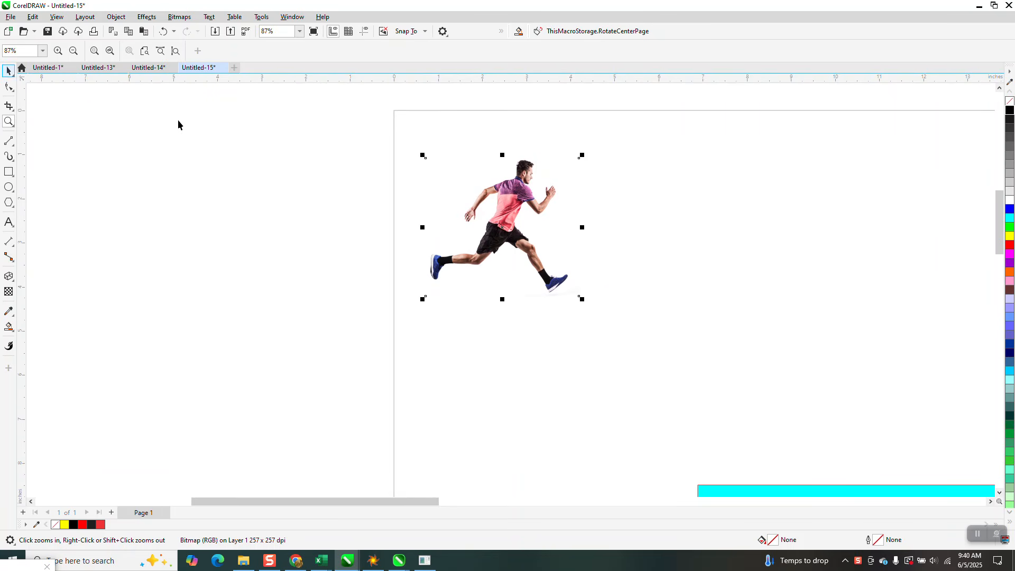
left_click(123, 101)
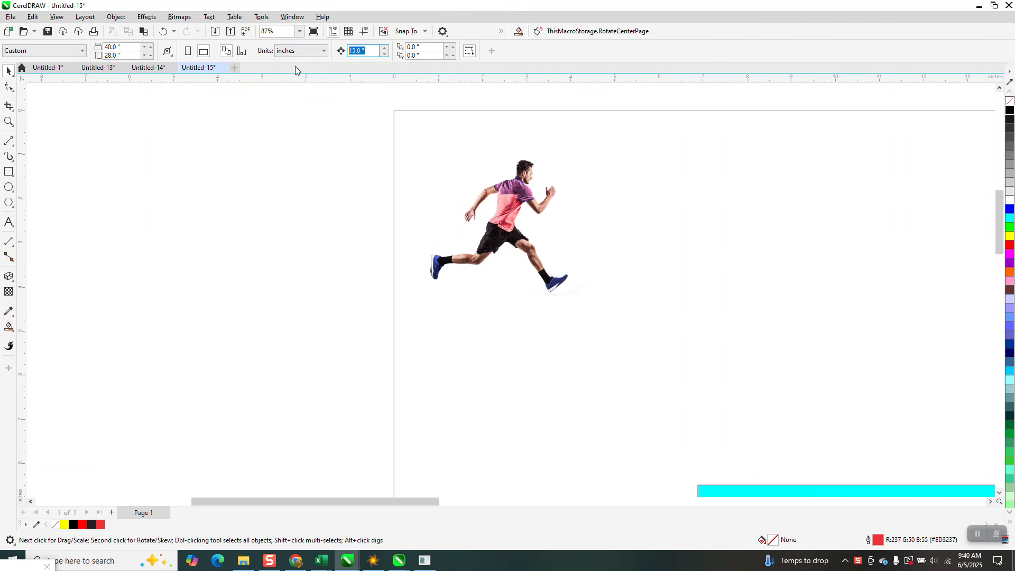
type("4")
left_click(506, 207)
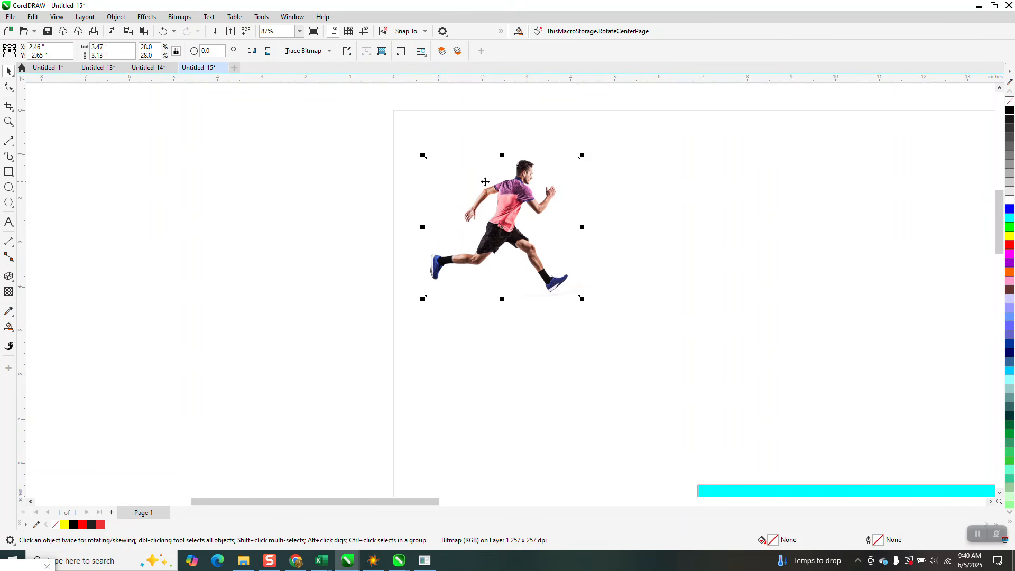
key("ctrl+d")
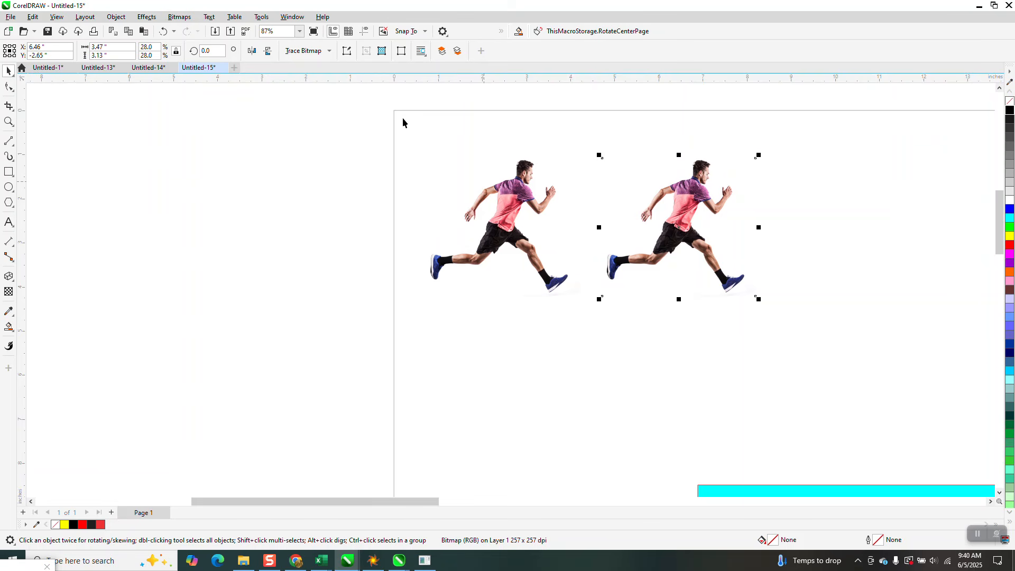
Outline-trace the duplicated runner as Clipart with the background color removed automatically, and move the trace 4 inches to the right
left_click(330, 52)
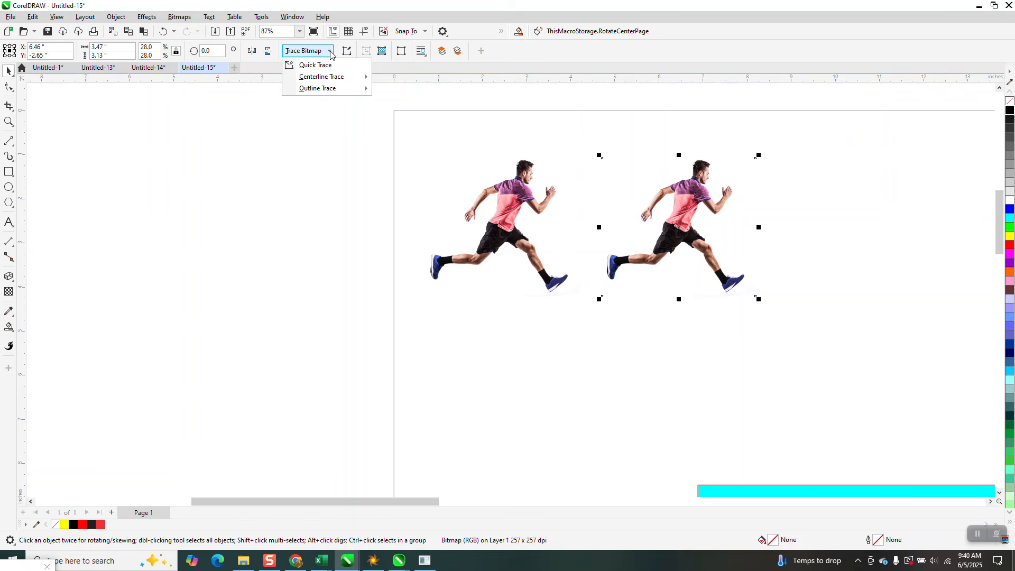
mouse_move(328, 91)
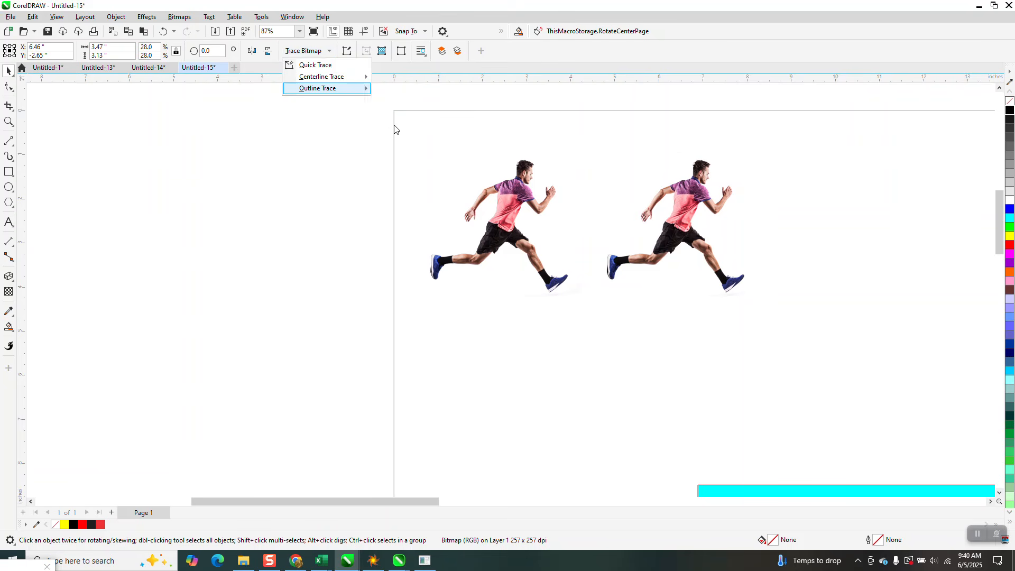
left_click(395, 126)
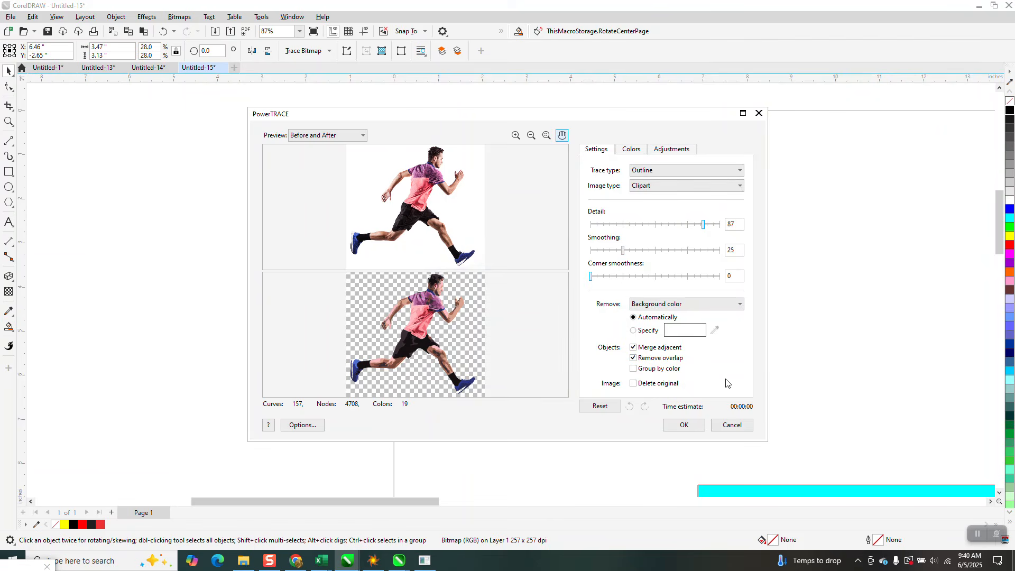
left_click(689, 426)
key("Right")
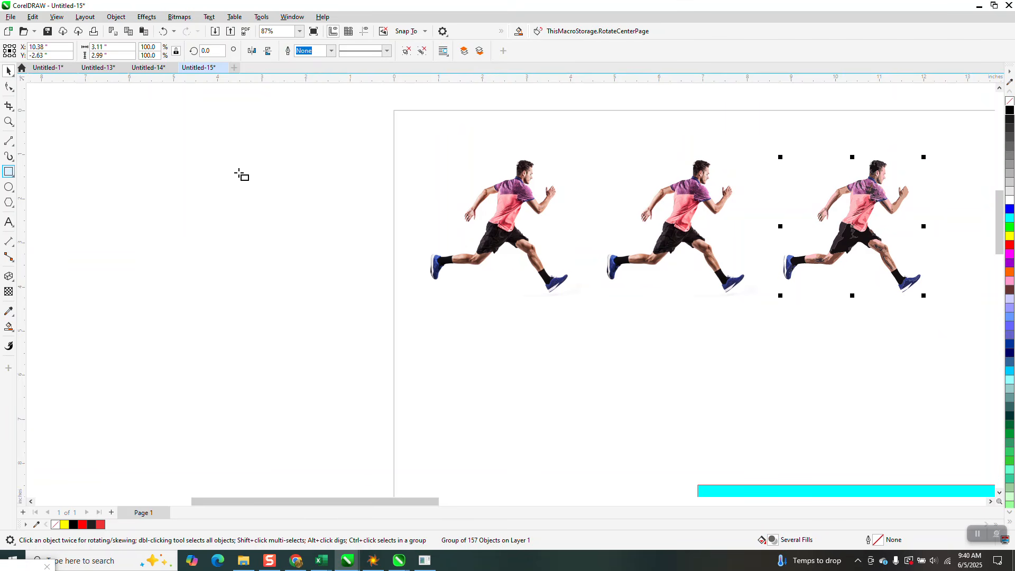
Draw a rectangle about 15.84 by 5.06 inches around the three runners, fill it yellow and send it behind them
left_click_drag(413, 130, 994, 354)
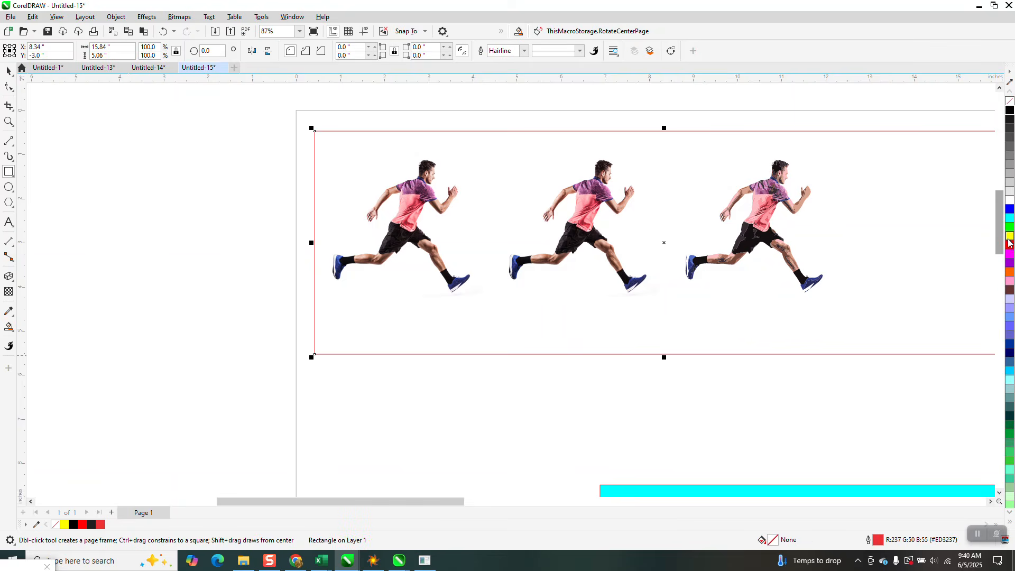
left_click(1009, 237)
left_click(116, 16)
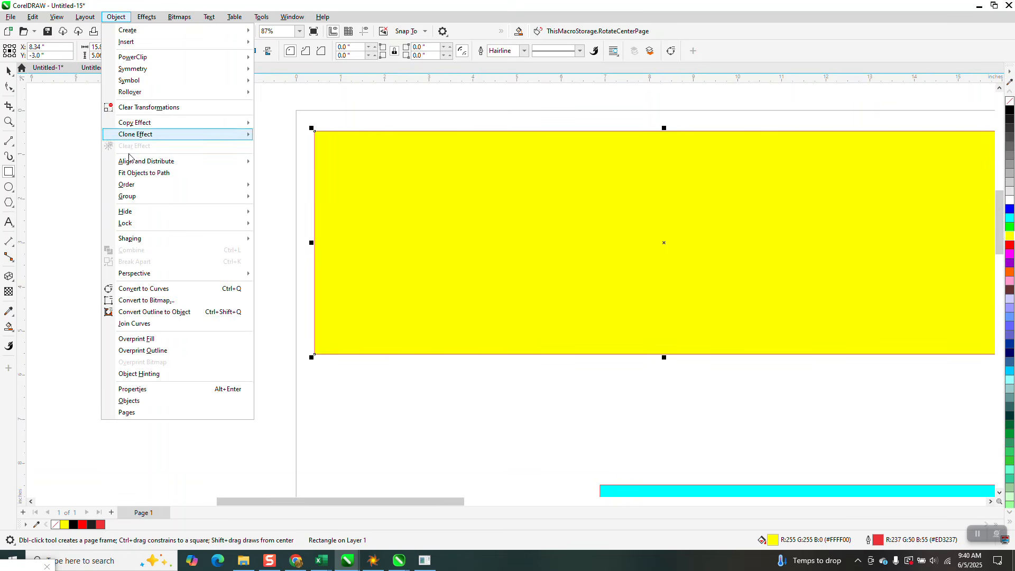
mouse_move(138, 184)
left_click(272, 205)
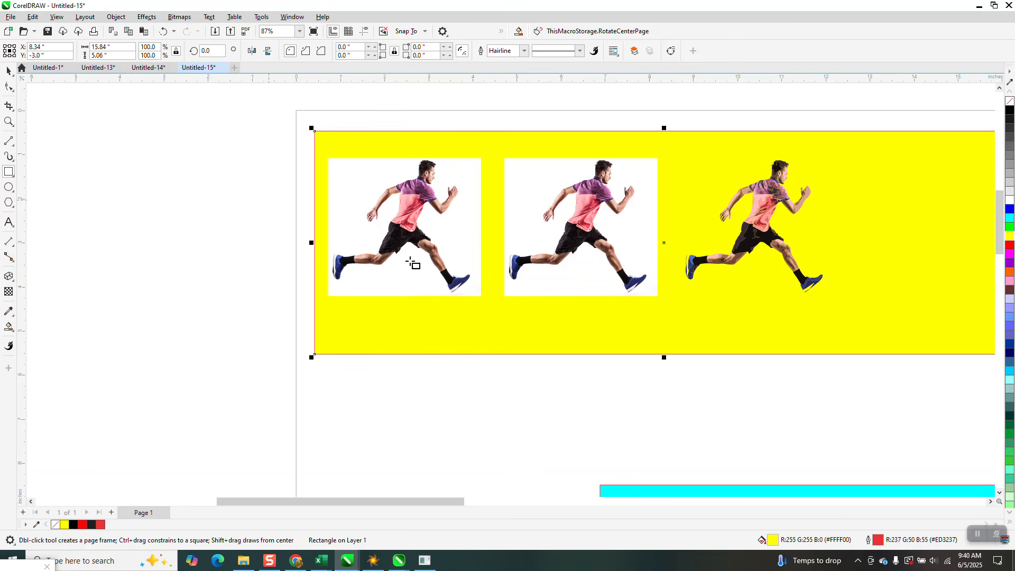
Delete the yellow background rectangle
left_click(10, 74)
left_click(813, 165)
key("Delete")
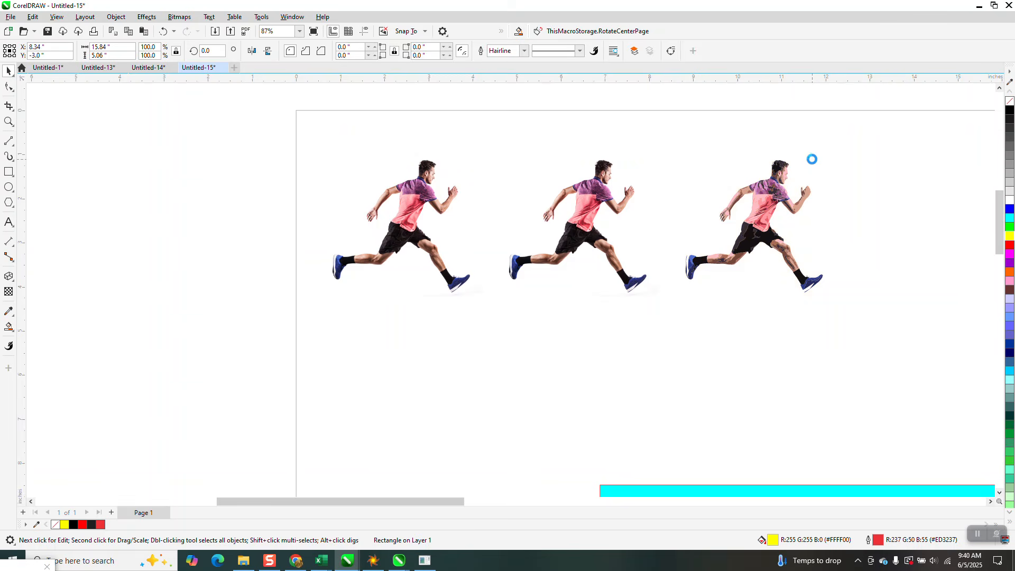
Frame the traced runner with a rectangle about 3.85 by 3.65 inches, and Smart Fill its background orange, placing the fill 4 inches below
left_click(766, 191)
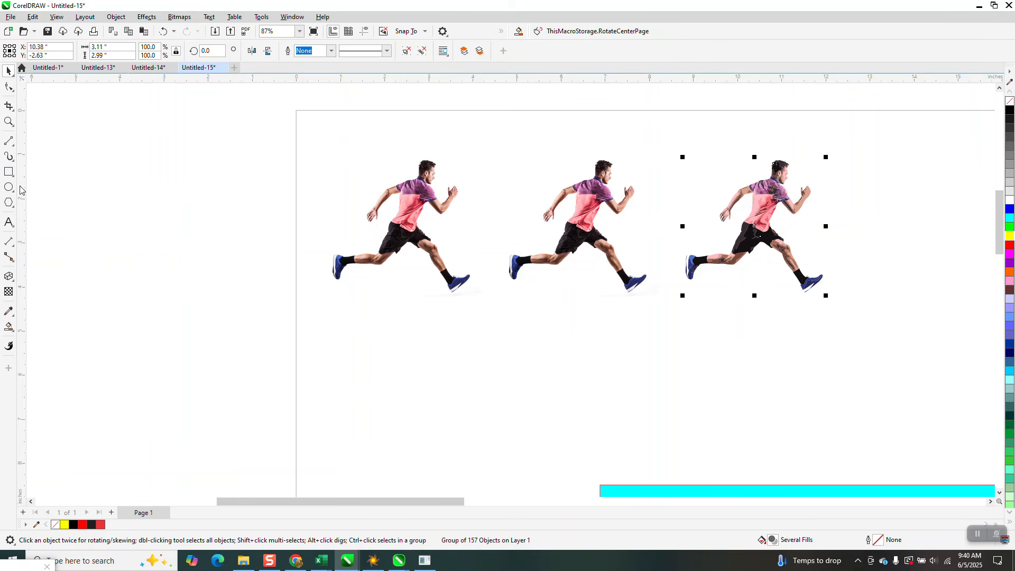
left_click(8, 172)
mouse_move(674, 146)
left_mouse_down()
mouse_move(679, 201)
mouse_move(845, 308)
left_mouse_up()
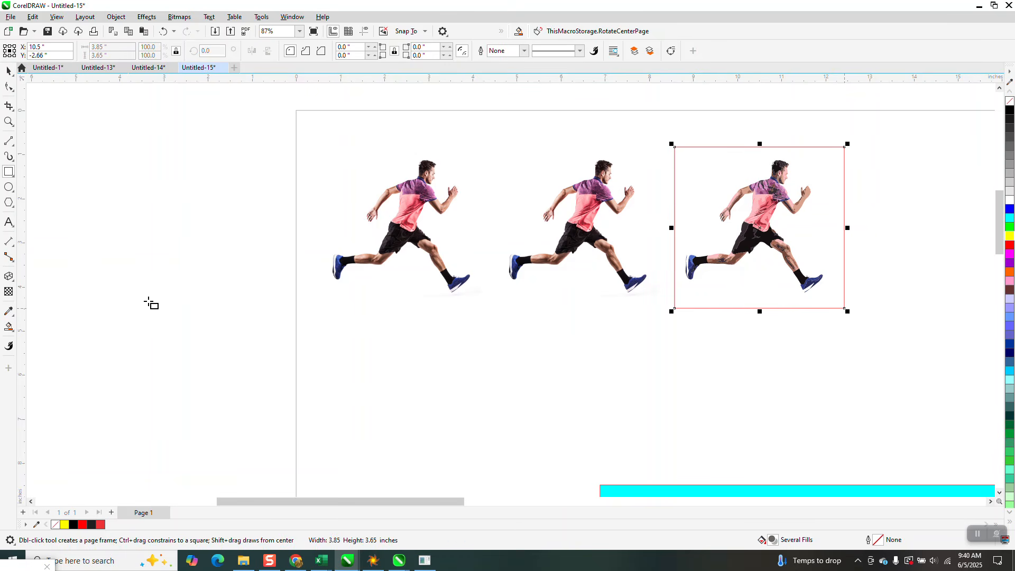
left_click(8, 327)
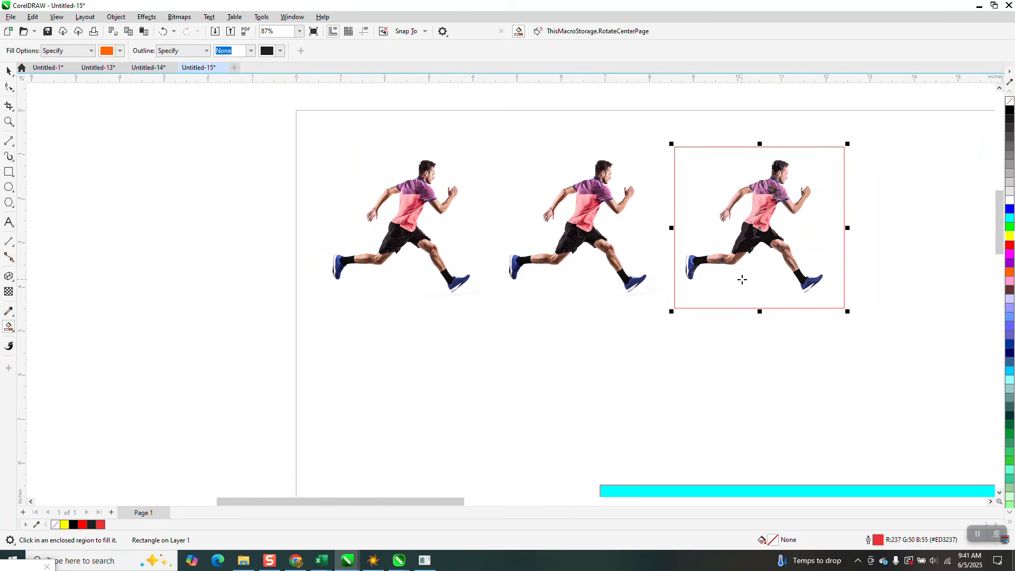
key("Down")
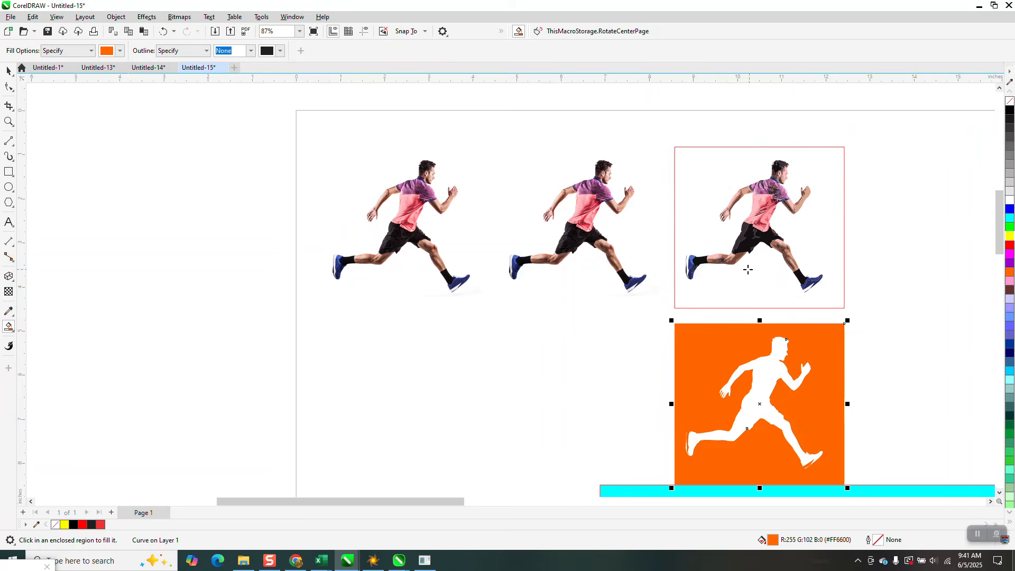
Smart Fill the runner-shaped opening in orange and move the silhouette 4 inches left and 4 inches up onto the middle runner
scroll(748, 270, "down", 3)
left_click(764, 345)
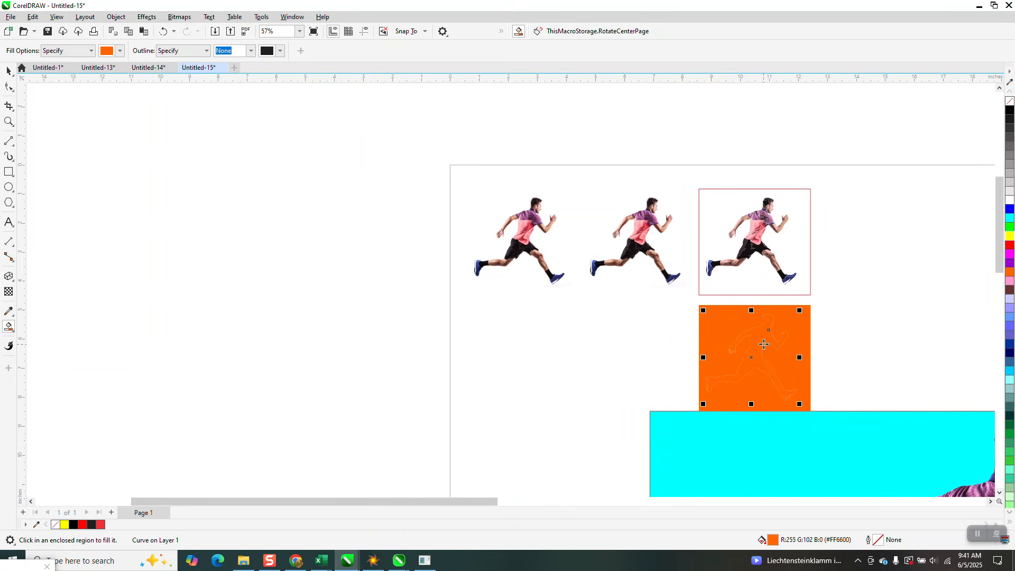
key("Left")
key("Up")
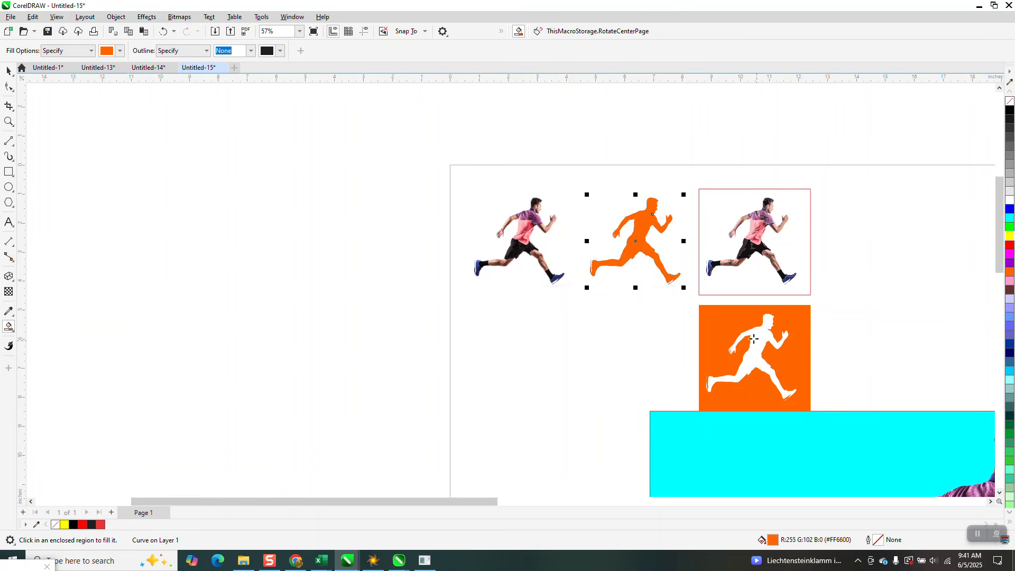
Move the orange silhouette 8 inches to the left, beyond the page's left edge
left_click(8, 122)
left_click_drag(576, 186, 682, 292)
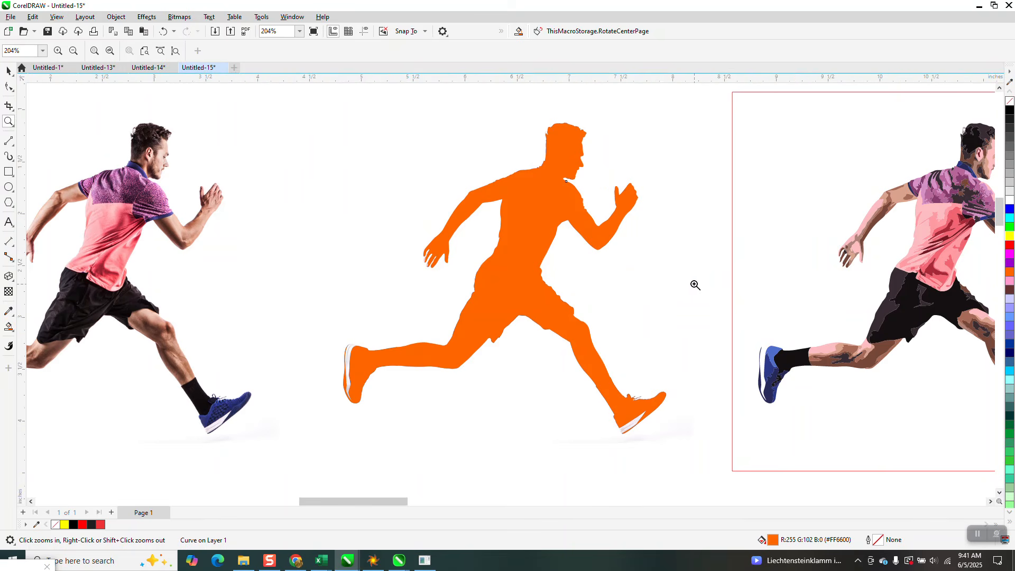
scroll(528, 253, "down", 1)
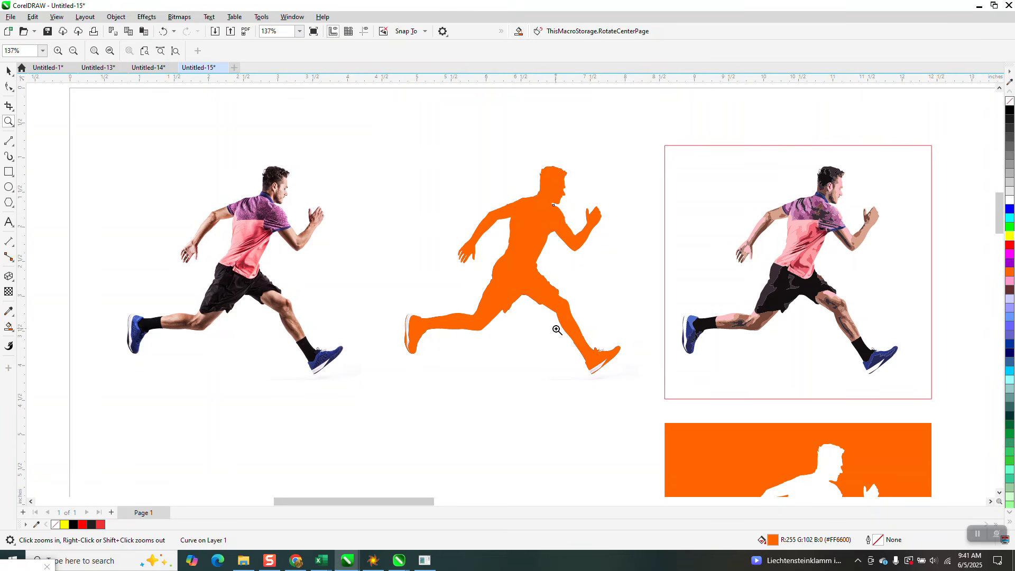
scroll(555, 322, "down", 3)
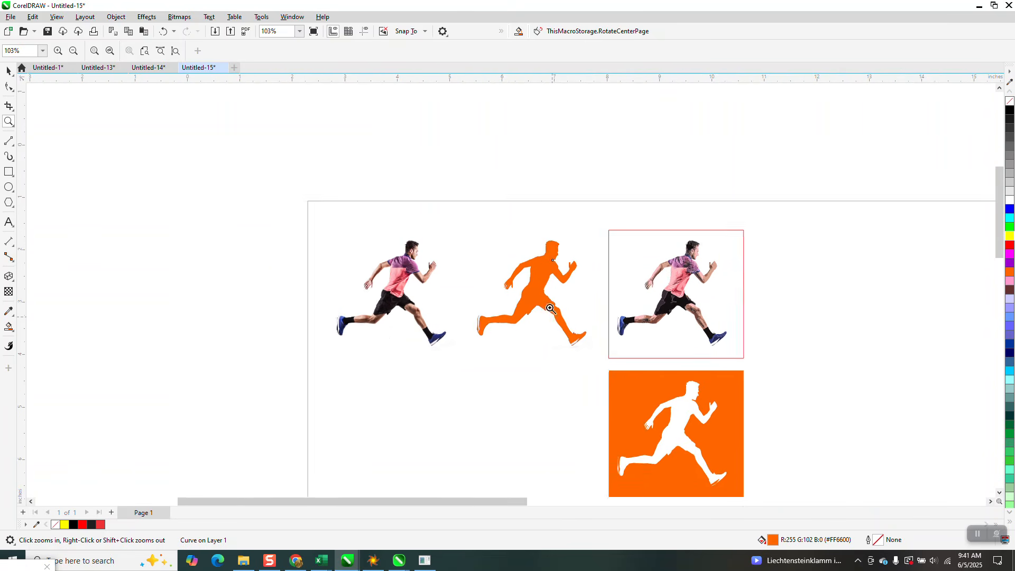
key("Left")
key("Left")
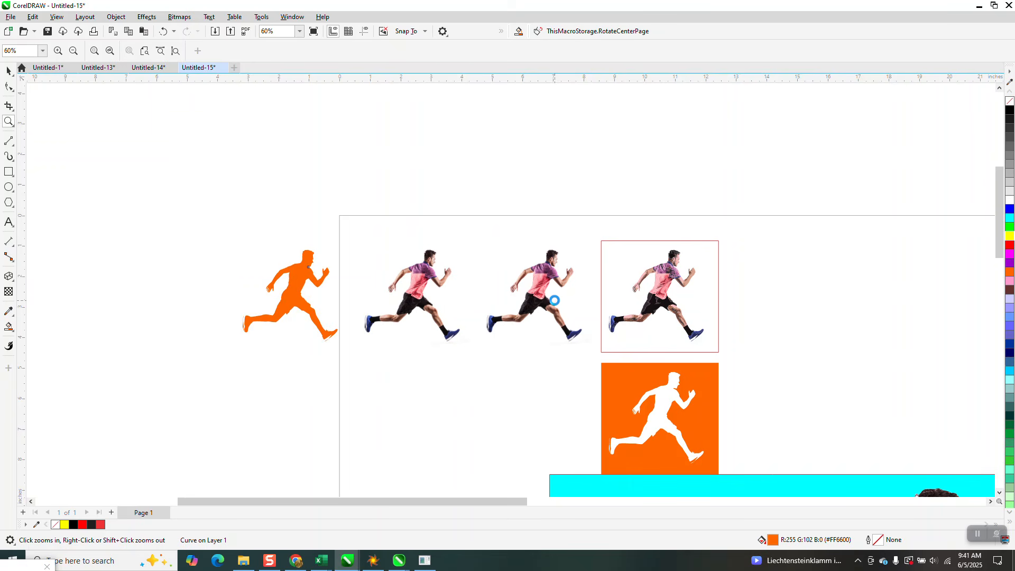
Remove the silhouette's orange fill and give it a black hairline outline
left_click(9, 122)
left_click_drag(219, 217, 344, 354)
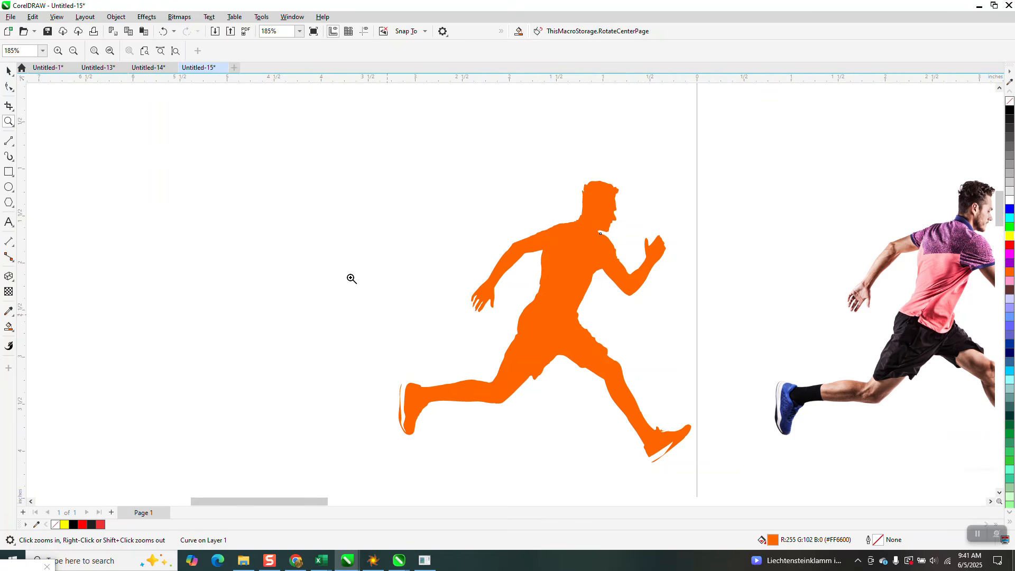
right_click(352, 280)
left_click(9, 70)
key("space")
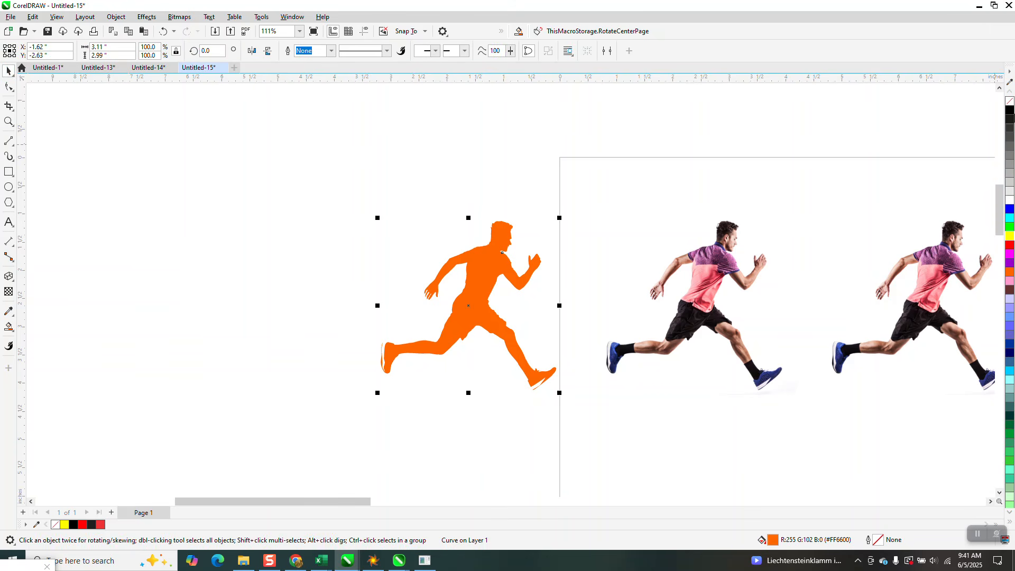
left_click(1011, 102)
Draw a 3-Point Curve about 0.03 by 0.05 inches across the open gap at the heel of the front shoe
key("z")
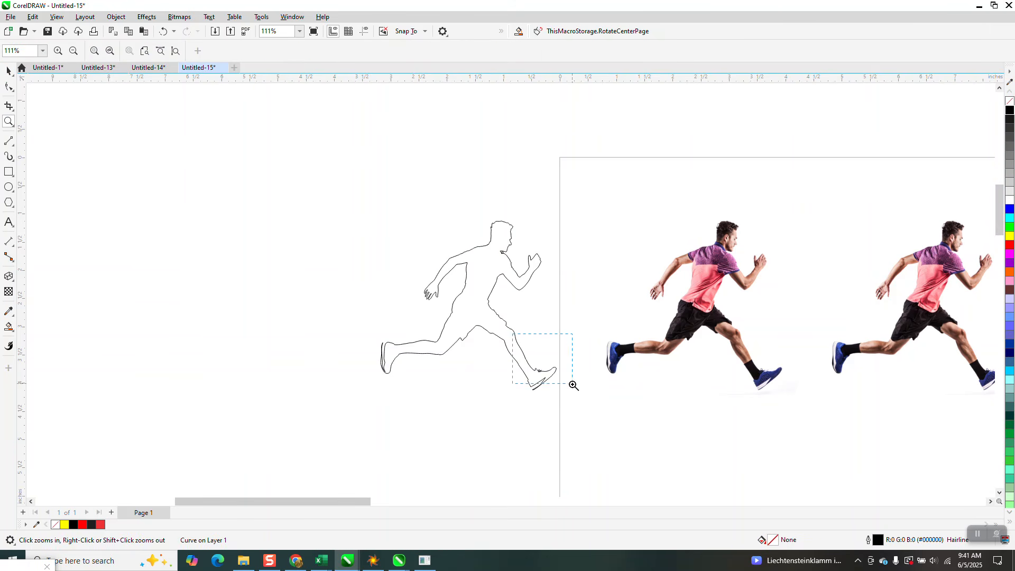
left_click_drag(574, 385, 577, 422)
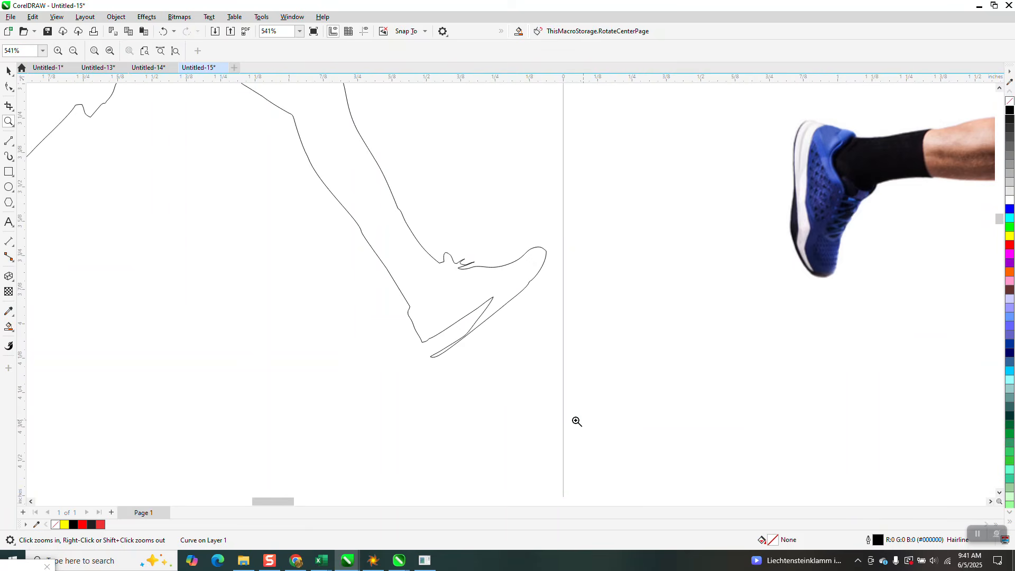
left_click(16, 150)
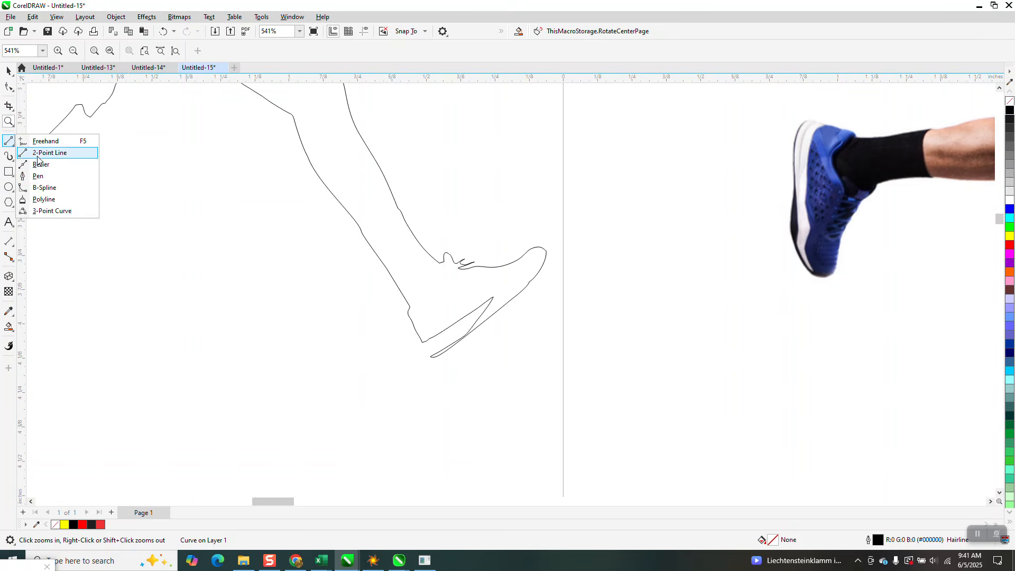
left_click(33, 212)
mouse_move(431, 357)
left_mouse_down()
mouse_move(423, 344)
mouse_move(431, 356)
left_mouse_up()
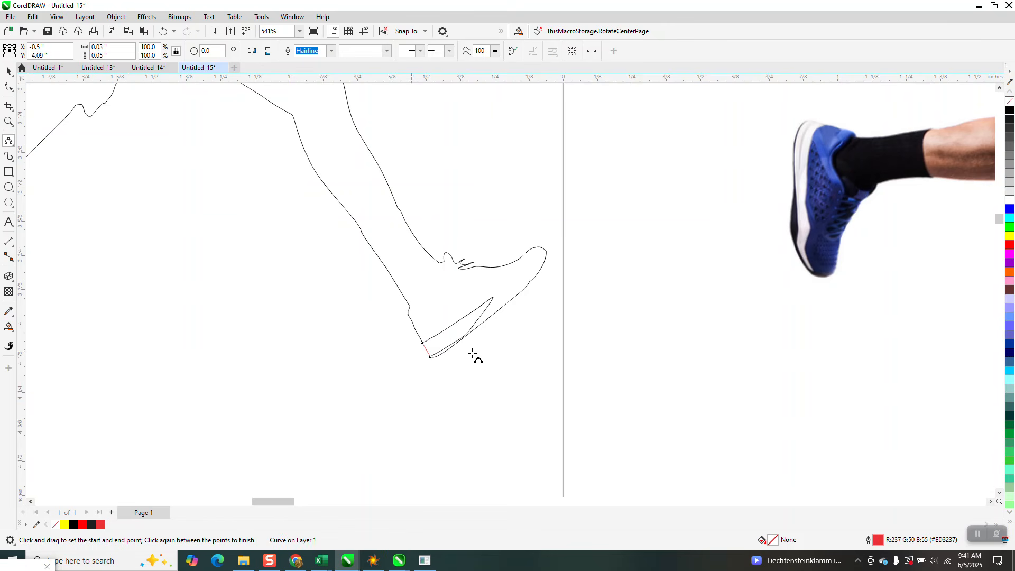
Try closing the gap at the top of the rear shoe with a 2-Point Line about 0.1 inch long
scroll(529, 352, "down", 3)
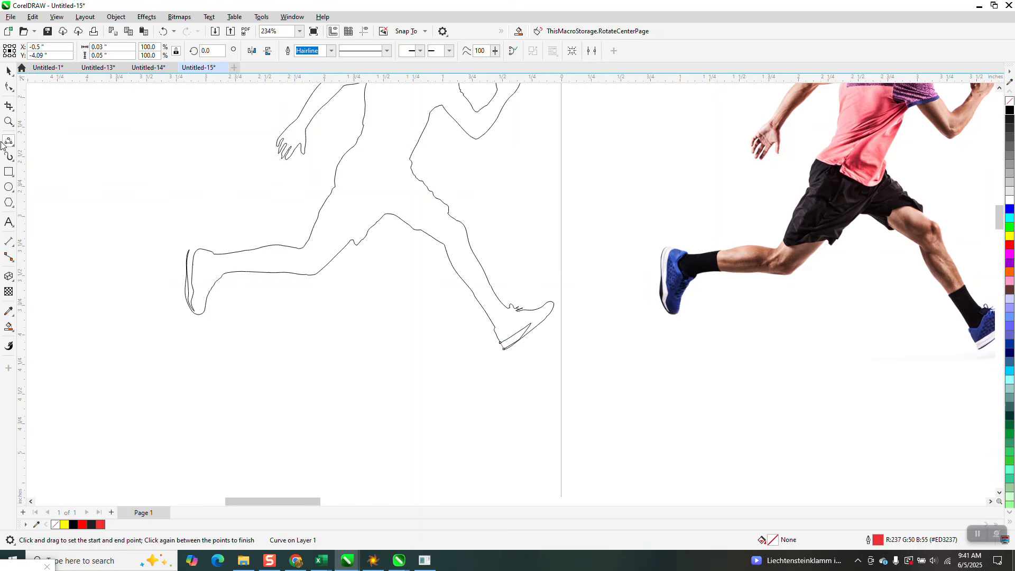
left_click(9, 121)
left_click_drag(154, 233, 276, 286)
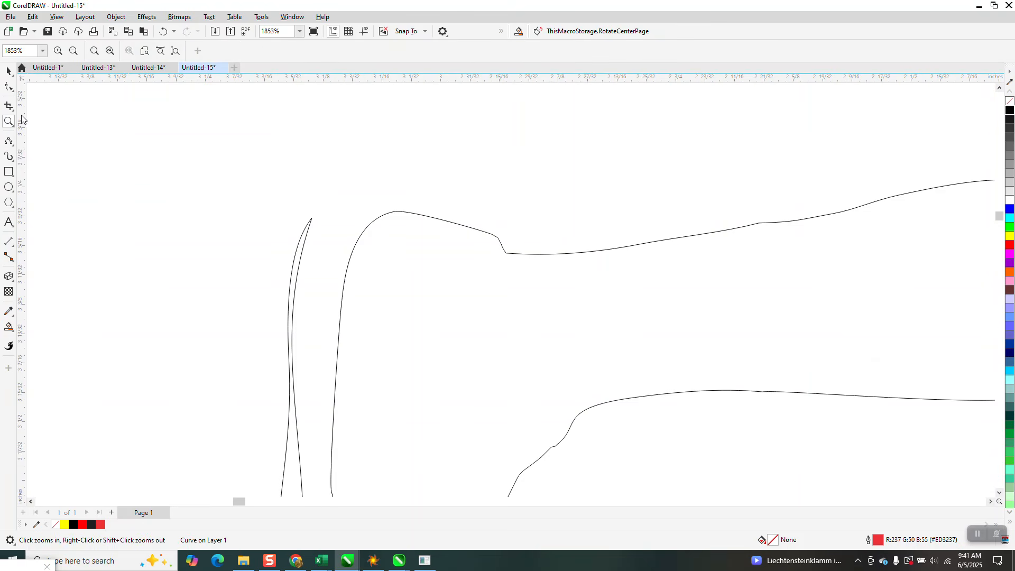
left_click(12, 145)
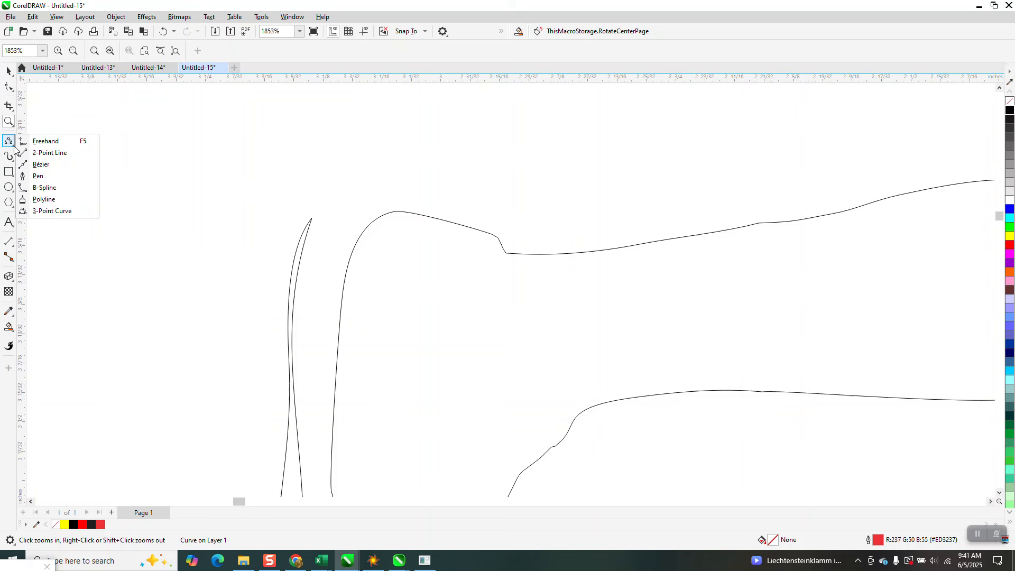
left_click(47, 154)
left_click_drag(403, 213, 312, 218)
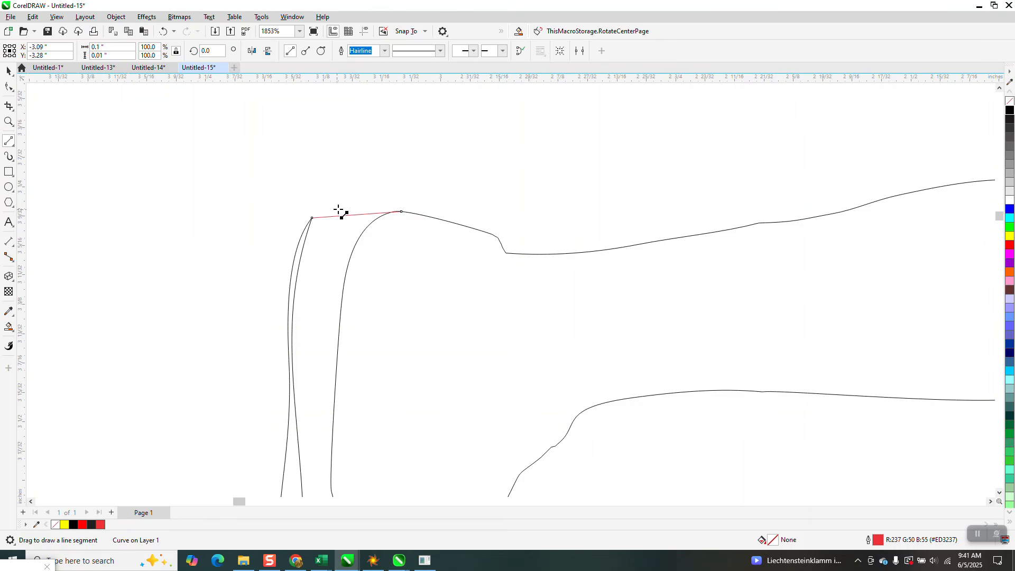
left_click(9, 70)
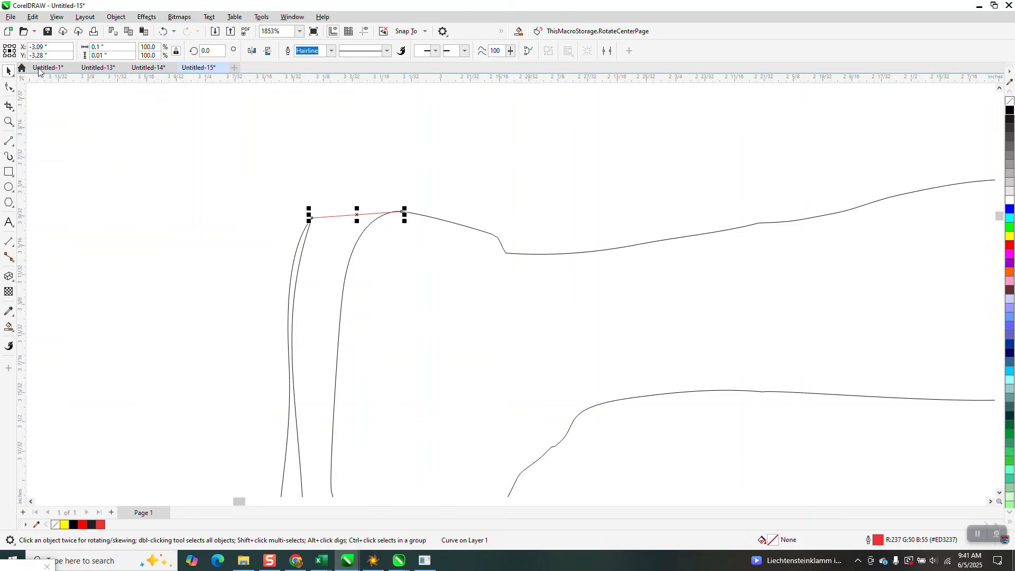
left_click(165, 34)
Draw a 3-Point Curve about 0.09 by 0.01 inches across the open gap at the top of the rear shoe
left_click(14, 152)
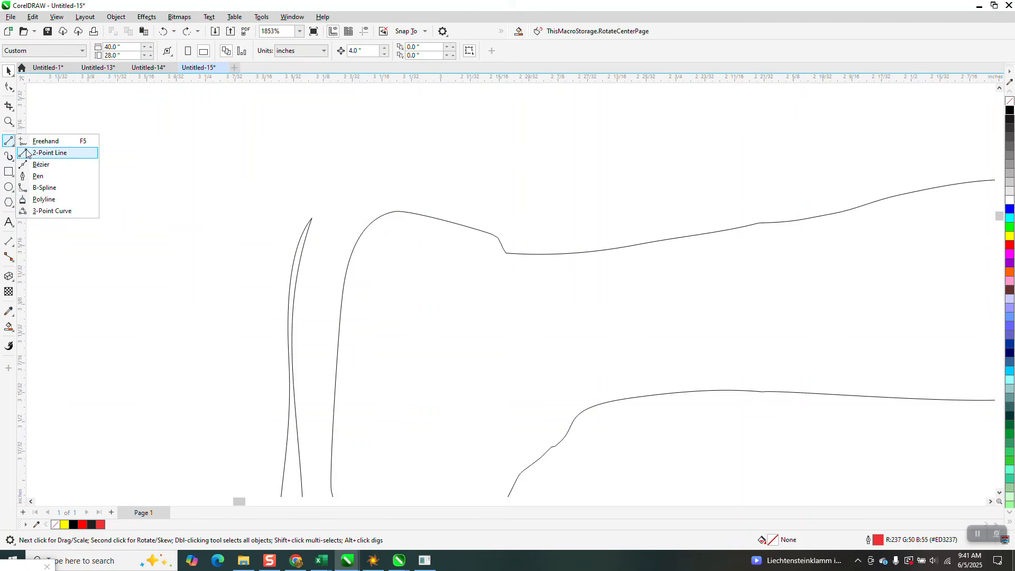
left_click(53, 211)
left_click_drag(401, 214, 312, 219)
left_click(341, 215)
Draw a rectangle about 4.37 by 4.15 inches around the closed runner outline
scroll(339, 211, "down", 4)
scroll(439, 299, "down", 8)
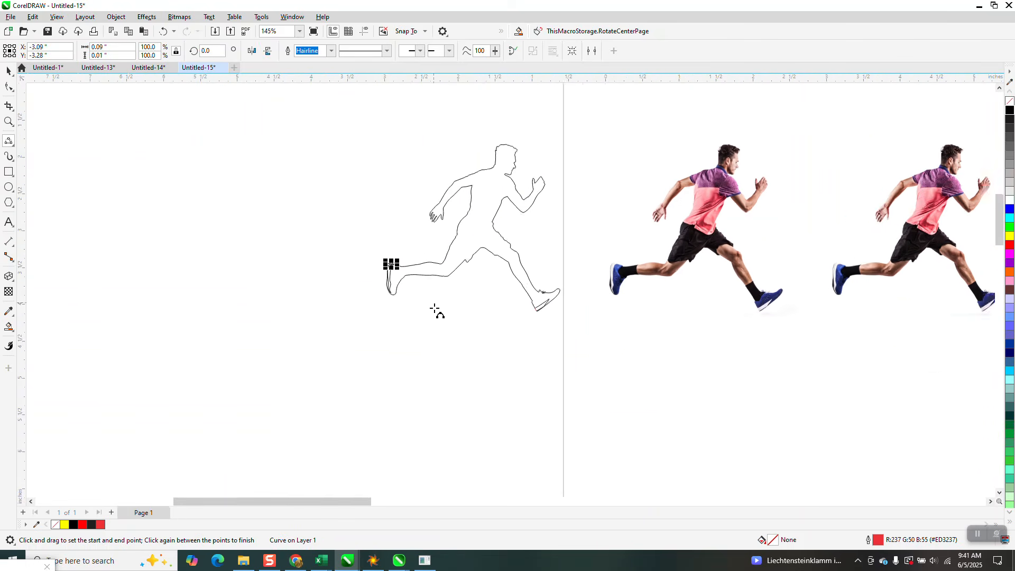
left_click(8, 172)
left_click_drag(355, 145, 567, 346)
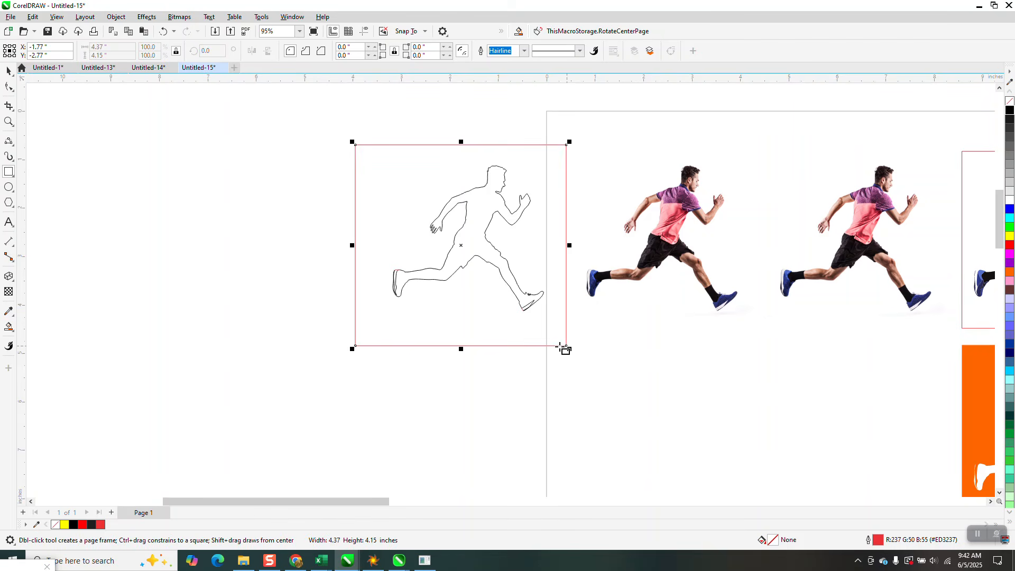
Smart Fill the area between the rectangle and the runner outline in orange and move the fill 4 inches left
left_click(8, 327)
left_click(470, 315)
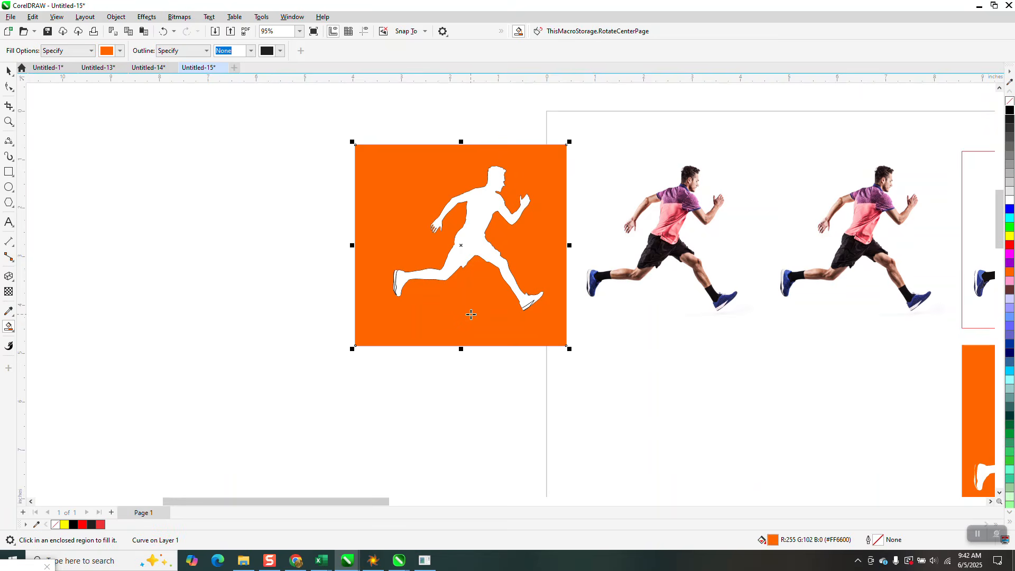
key("Left")
Smart Fill the runner-shaped opening in orange and move the silhouette 12 inches right onto the middle runner bitmap
left_click(286, 254)
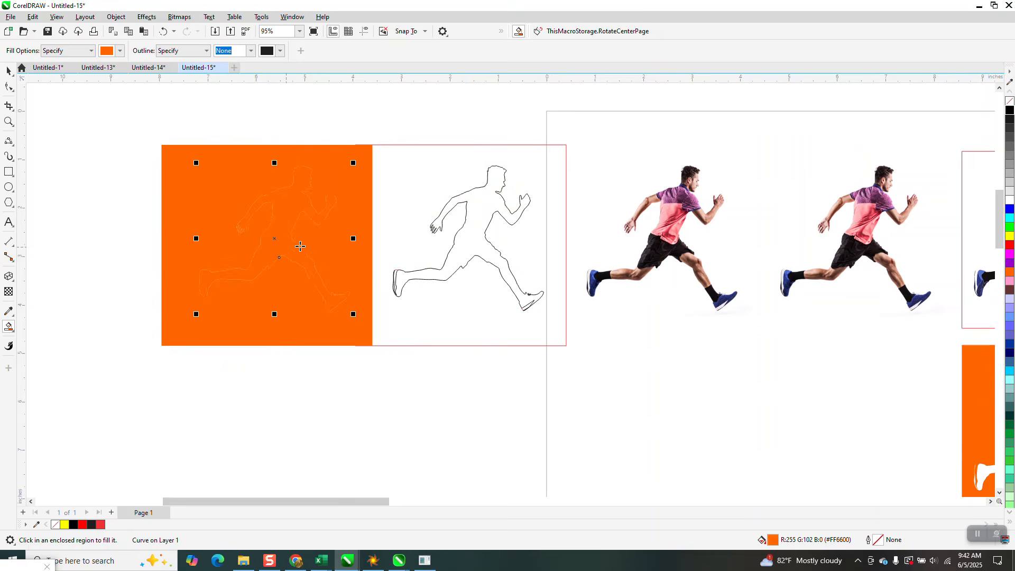
key("Down")
key("ctrl+z")
key("Right")
key("Right")
key("Right")
Select the orange silhouette together with the runner bitmap beneath it and Intersect the two
scroll(296, 235, "down", 2)
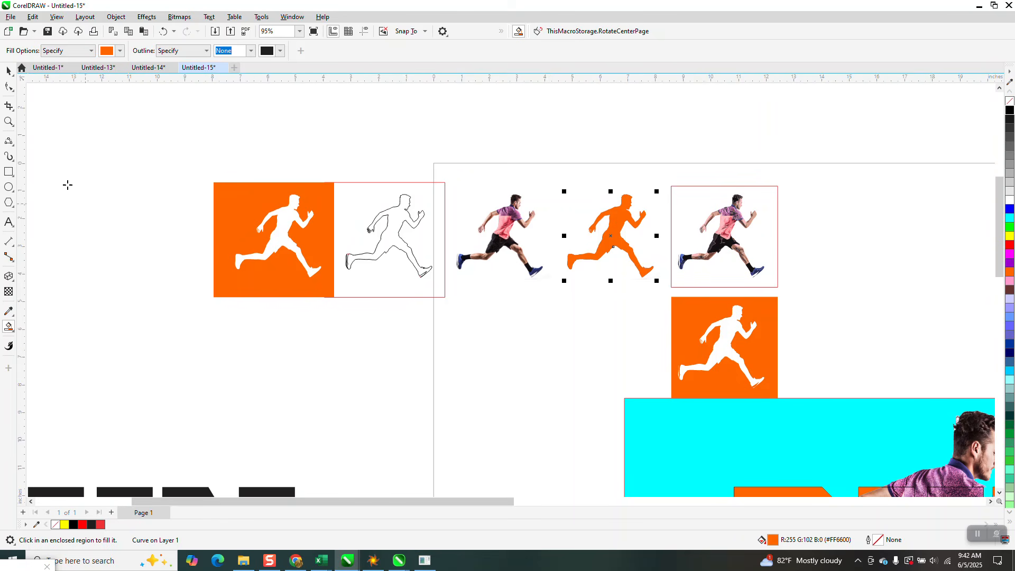
left_click(3, 120)
left_click_drag(538, 164, 716, 318)
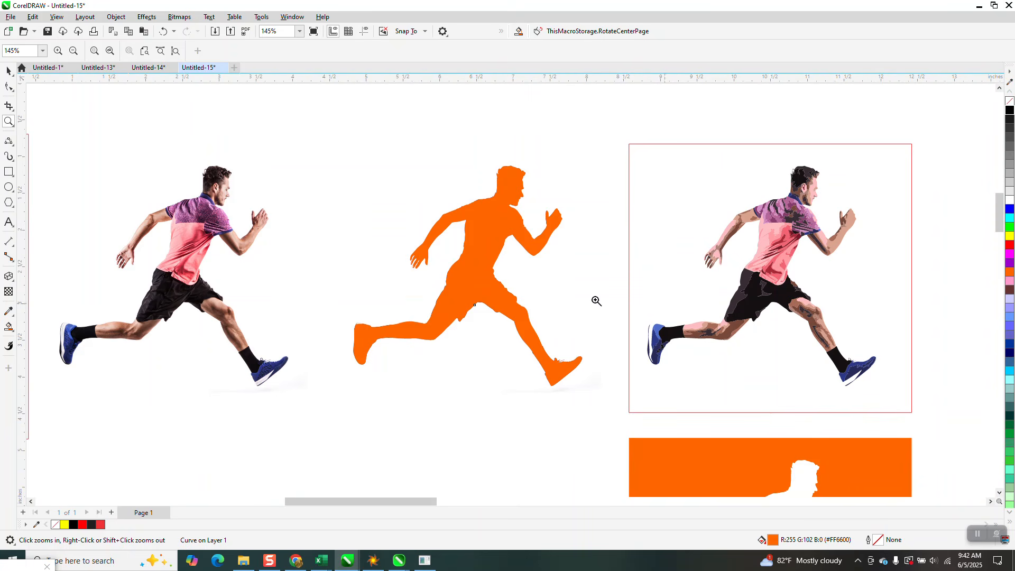
left_click(8, 72)
left_click(337, 140)
left_click_drag(306, 115, 612, 424)
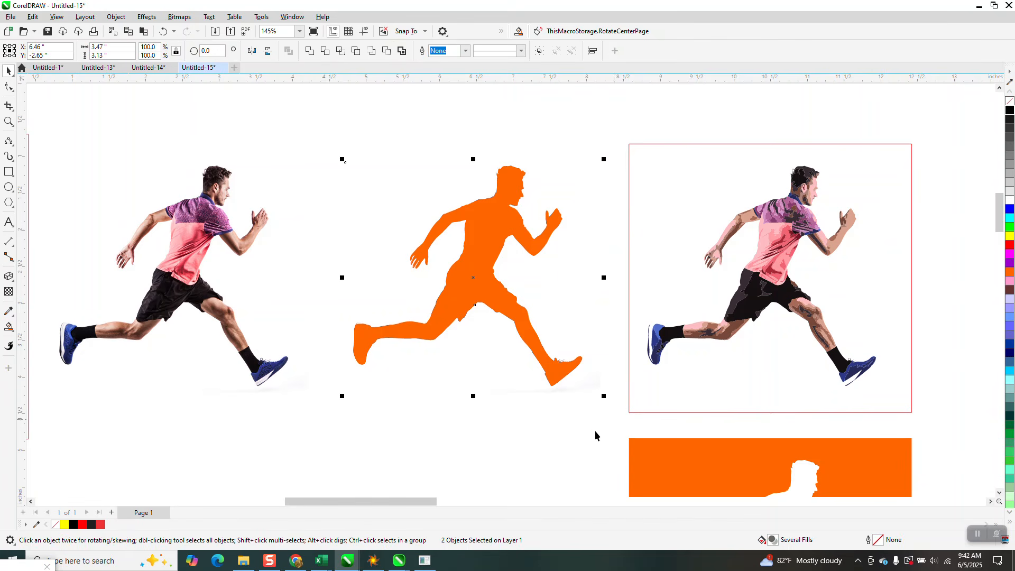
left_click(351, 55)
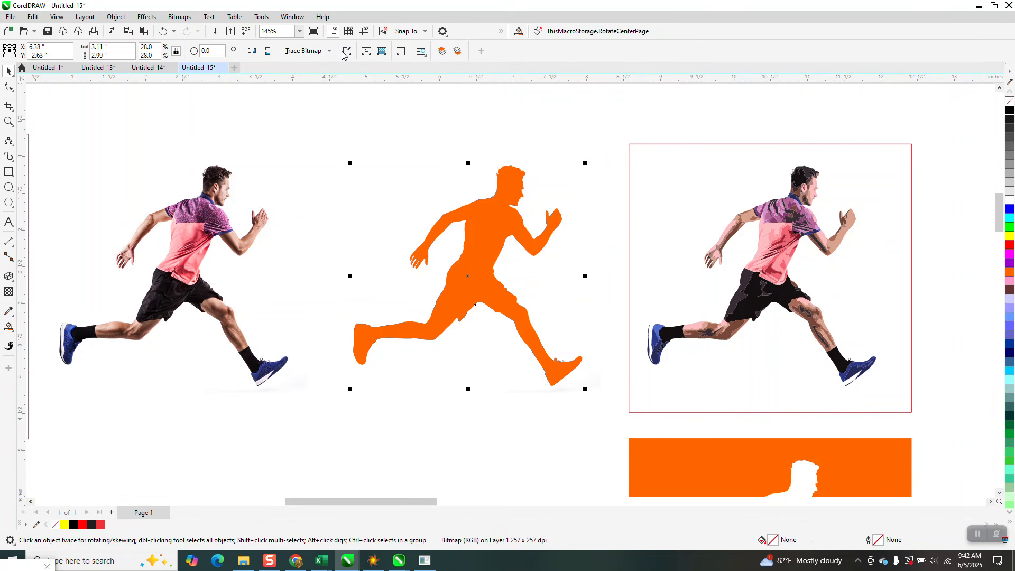
Move the clipped runner bitmap below the row of runners, near the page's left edge
scroll(490, 148, "down", 2)
left_click_drag(480, 224, 424, 368)
scroll(426, 291, "down", 3)
left_click_drag(443, 332, 418, 331)
scroll(441, 285, "down", 2)
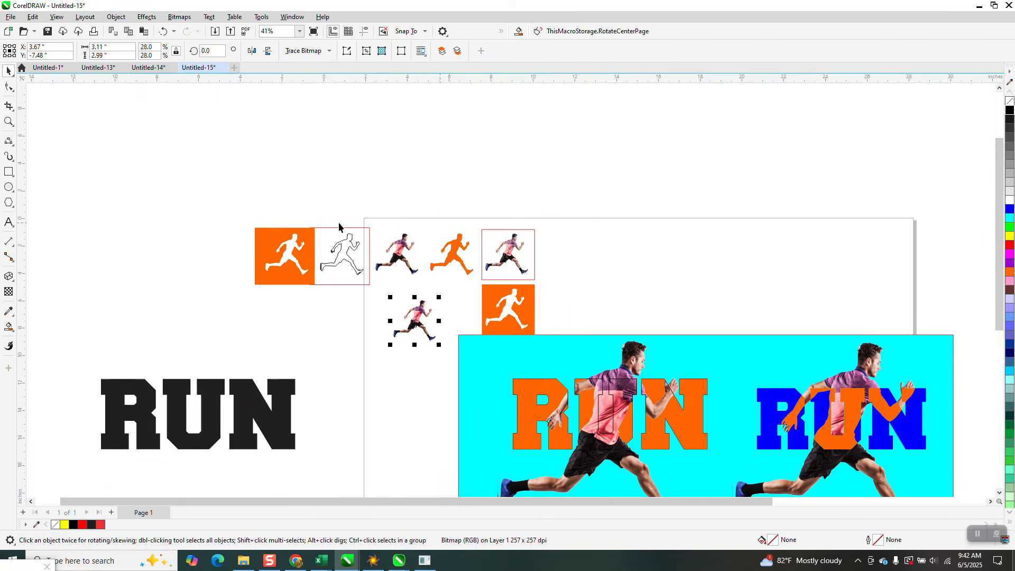
Move one runner bitmap off the page's upper-left corner and delete the leftover runners, silhouette, outline, frames and orange blocks
left_click_drag(398, 255, 540, 318)
left_click(527, 292)
left_click(529, 272)
key("Delete")
left_click_drag(404, 215, 573, 317)
key("Delete")
left_click(499, 299)
key("Delete")
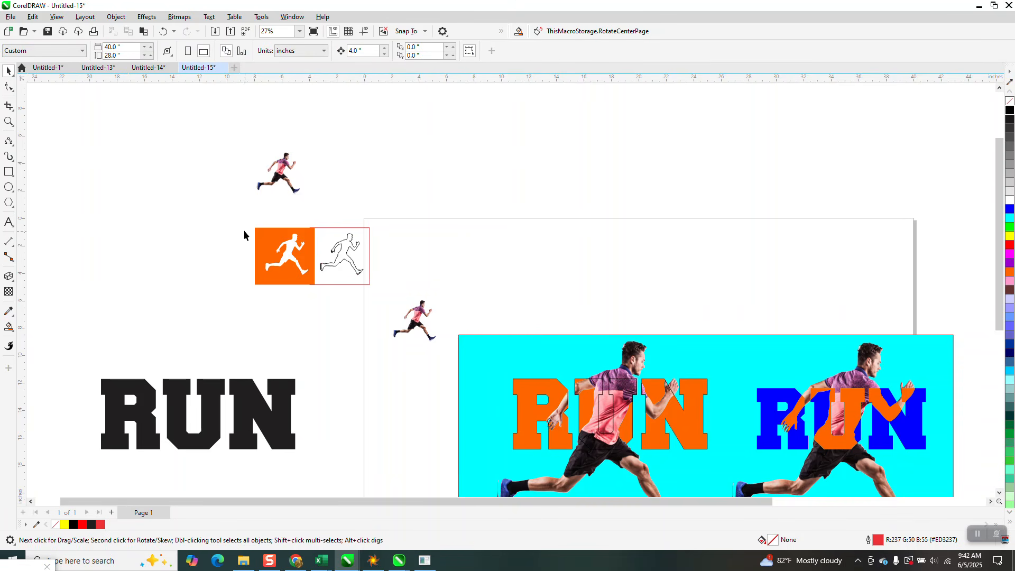
left_click_drag(370, 290, 766, 423)
key("Delete")
Move the cyan sample design above the page and enlarge the clipped runner to about 13.44 by 12.94 inches
scroll(430, 275, "down", 2)
left_click_drag(580, 357, 656, 190)
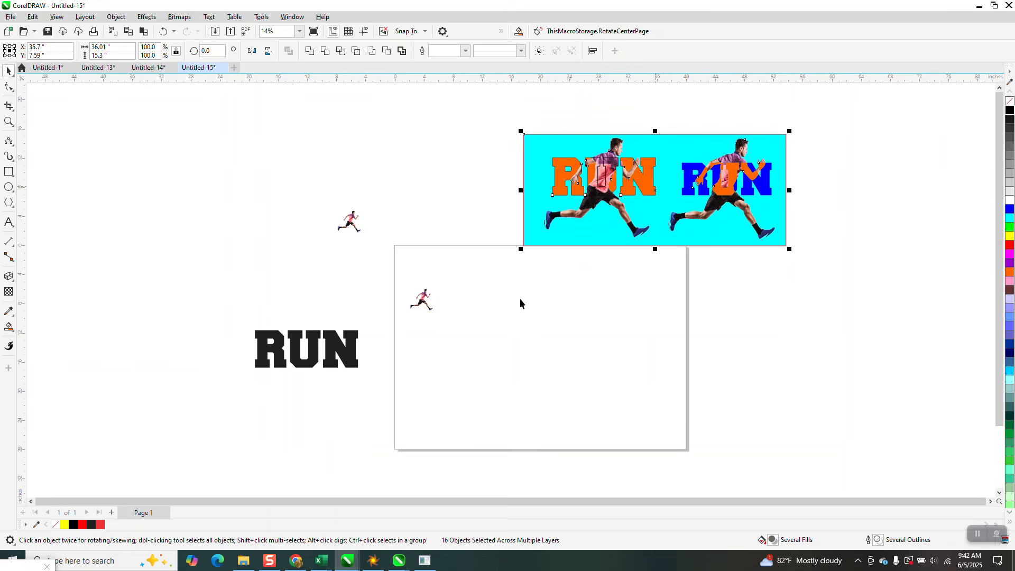
left_click(432, 313)
left_click_drag(436, 314, 511, 387)
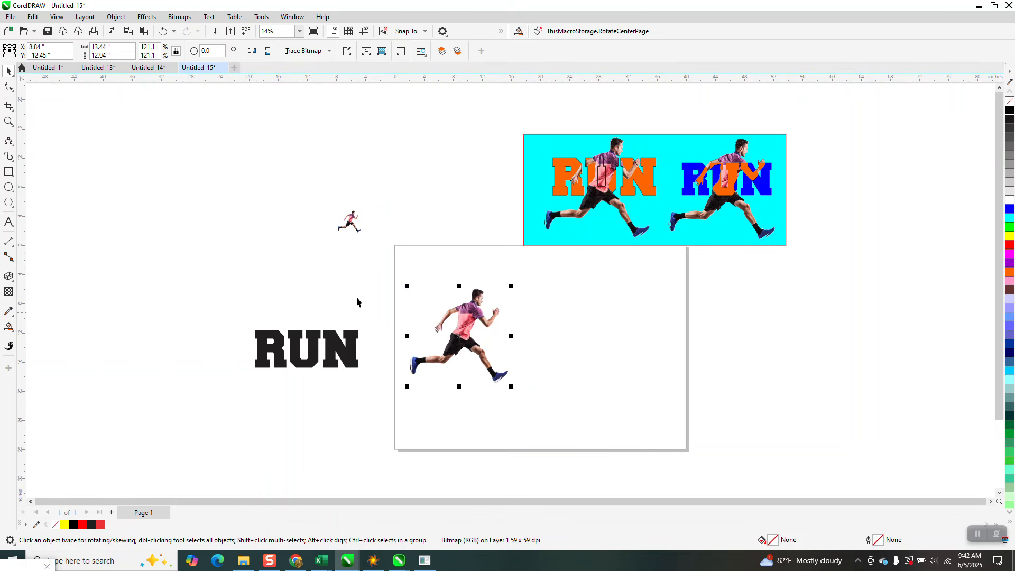
Duplicate the RUN lettering and the enlarged runner, and move the copies 12 inches left and 12 inches up
left_click_drag(504, 380, 535, 395)
key("KP_Add")
key("Left")
key("Left")
key("Left")
key("Up")
key("Up")
key("Up")
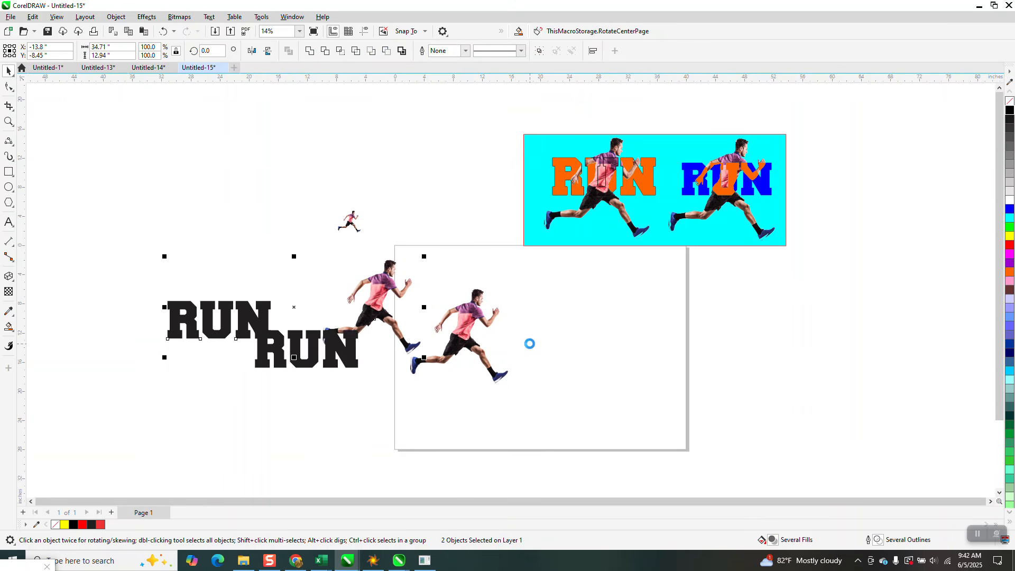
Center the enlarged runner and the original RUN lettering on the page
left_click_drag(471, 330, 530, 340)
key("p")
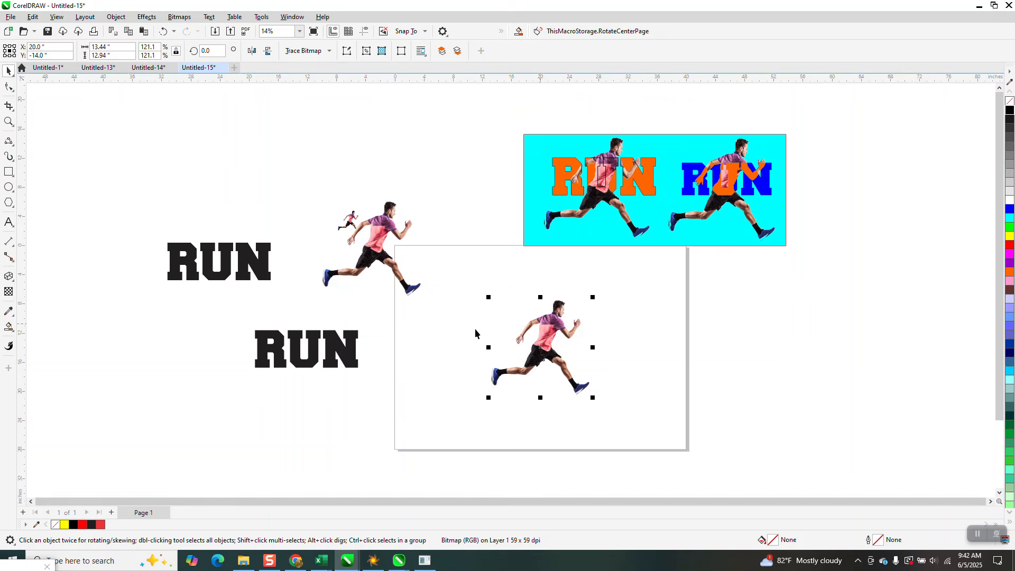
left_click(363, 349)
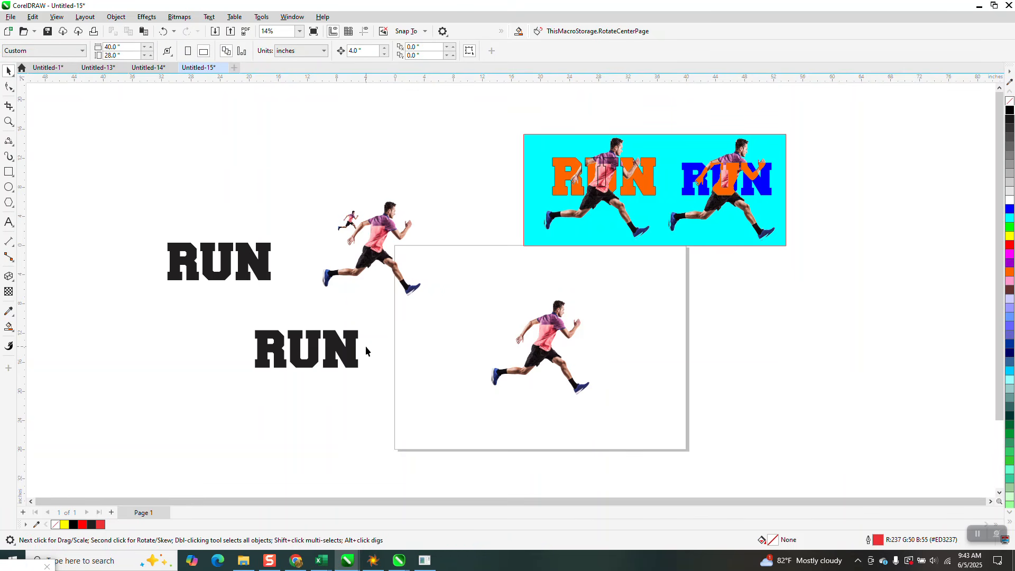
left_click(355, 356)
key("p")
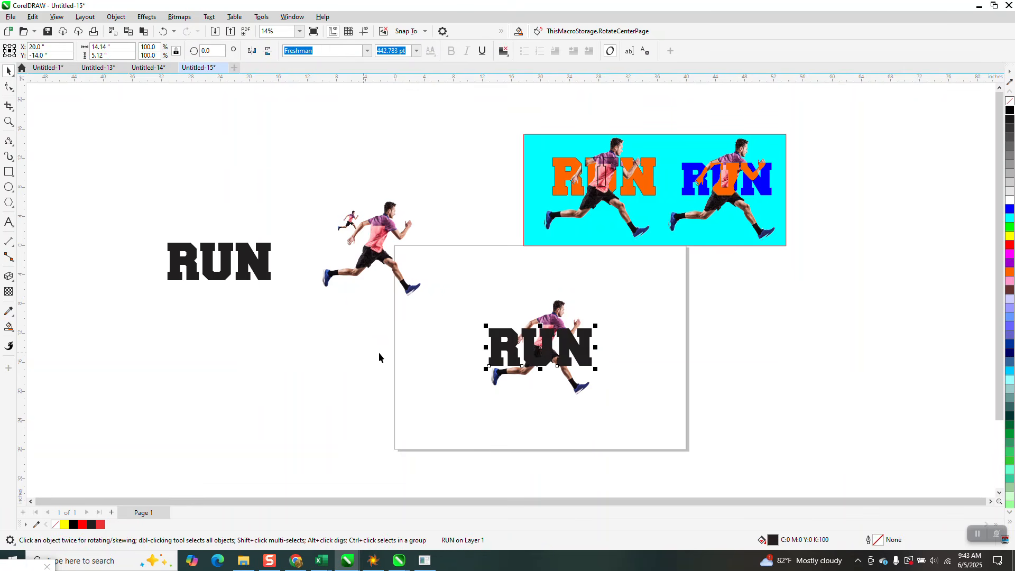
Examine how the runner and the RUN lettering overlap in the cyan sample design
left_click(9, 140)
key("z")
left_click_drag(637, 424, 636, 424)
scroll(252, 349, "down", 1)
scroll(453, 339, "down", 1)
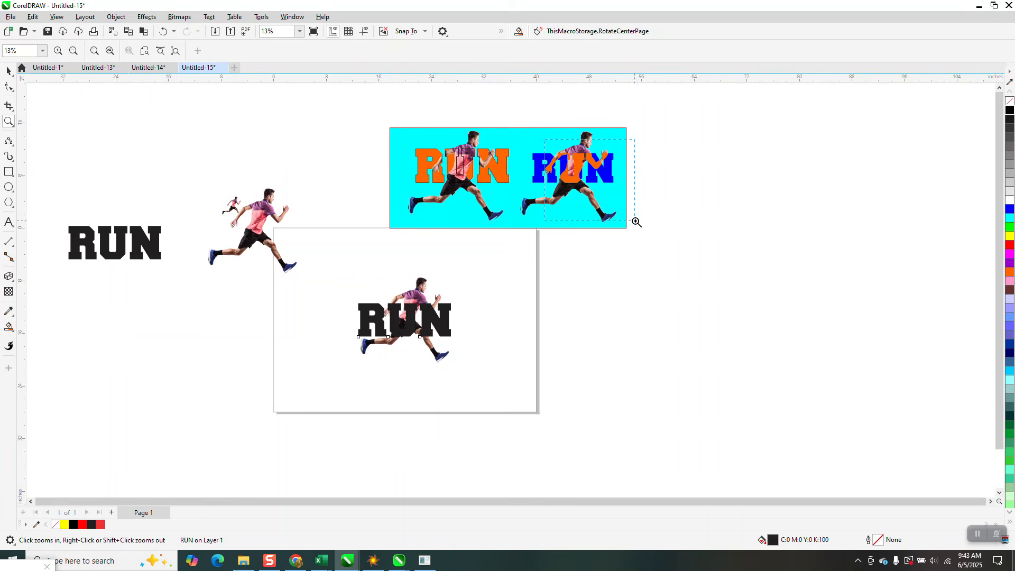
scroll(635, 220, "up", 5)
scroll(499, 204, "down", 1)
scroll(469, 201, "down", 2)
scroll(468, 202, "down", 4)
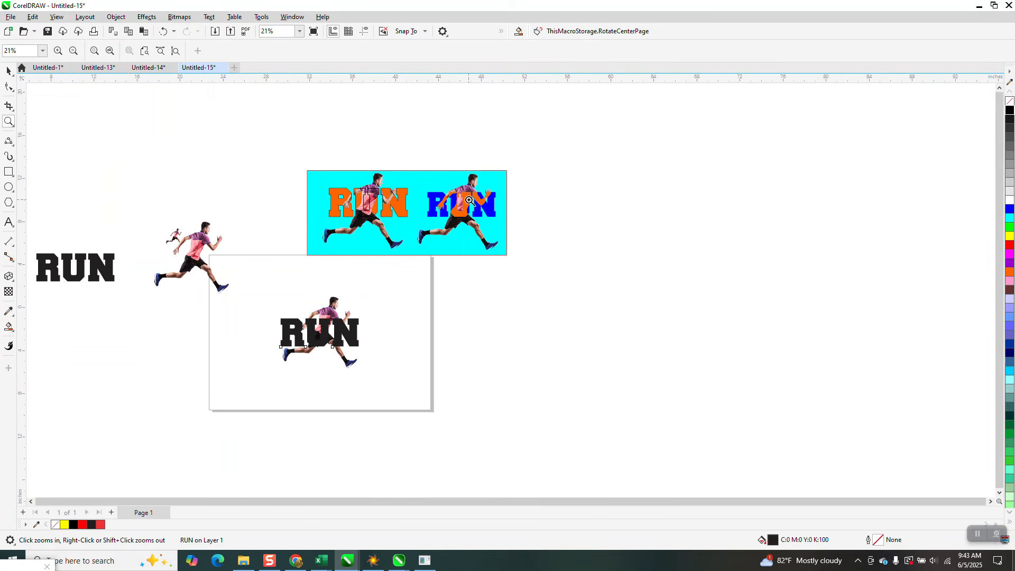
Enlarge the centered runner bitmap from its center to about 17.92 by 17.24 inches
key("space")
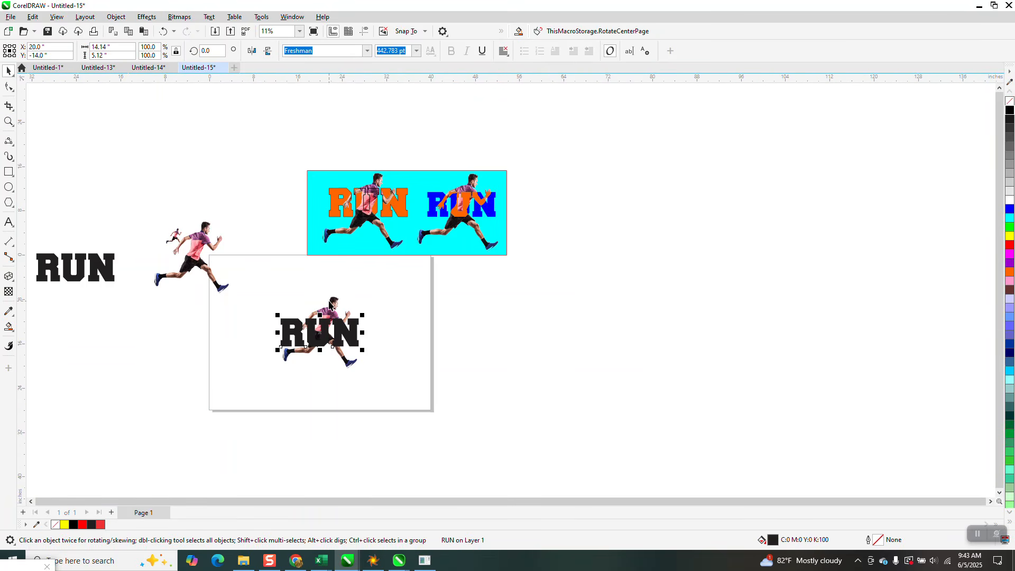
left_click(332, 304)
left_click_drag(363, 295, 392, 269)
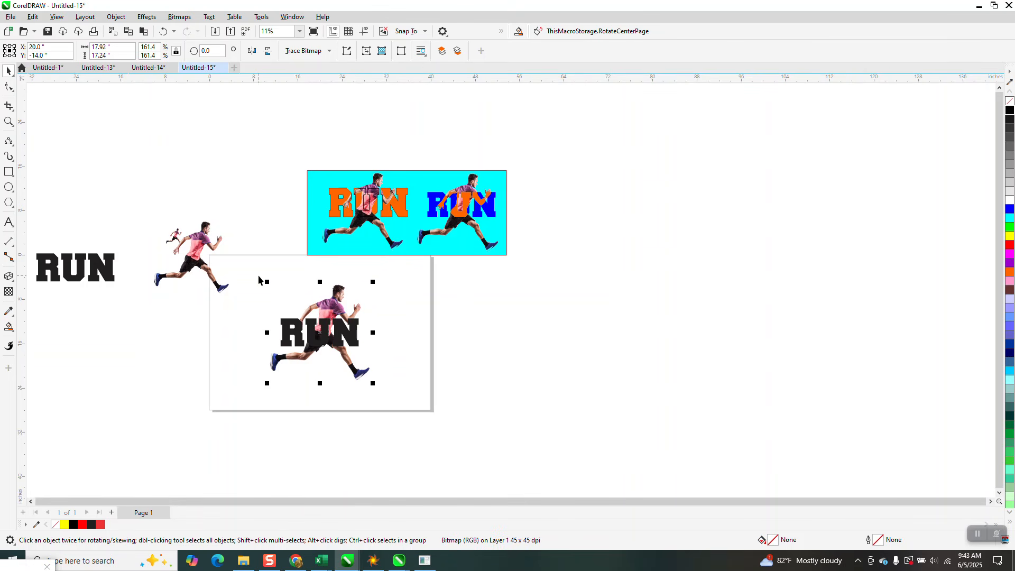
Try intersecting the runner with the RUN lettering and moving the resulting piece to the right
mouse_move(253, 280)
left_mouse_down()
mouse_move(291, 352)
mouse_move(388, 394)
left_mouse_up()
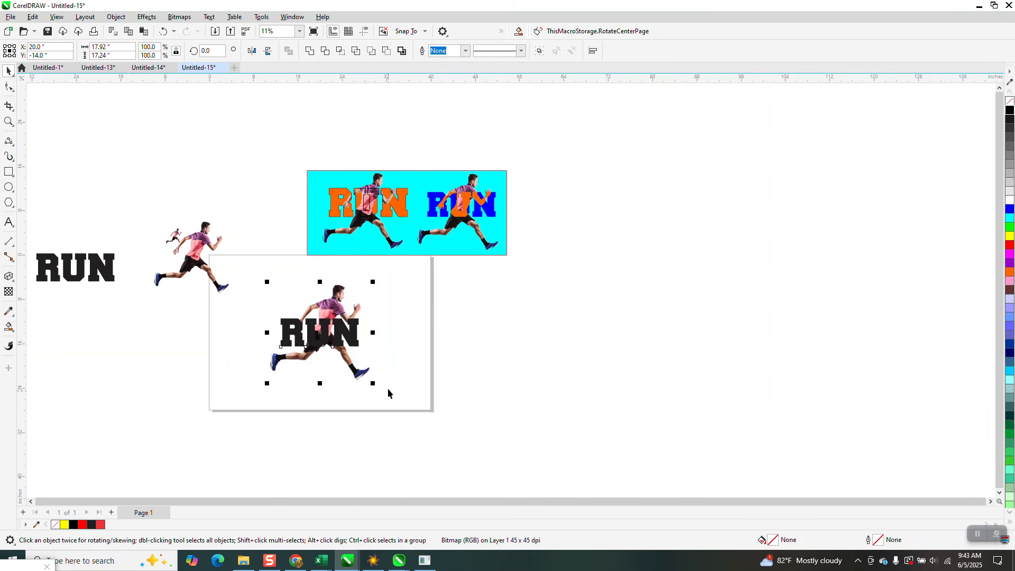
left_click(341, 51)
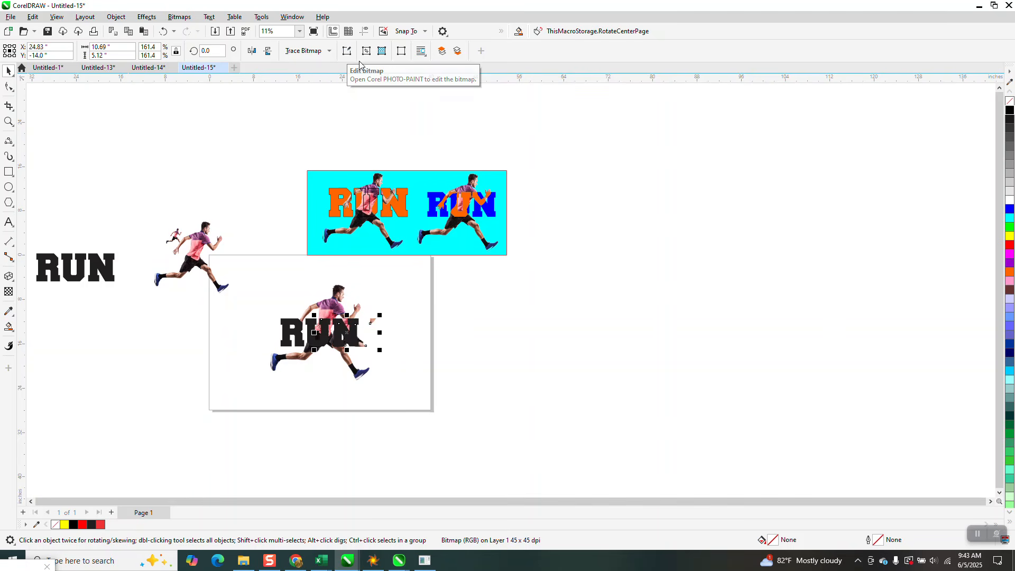
key("Right")
key("Right")
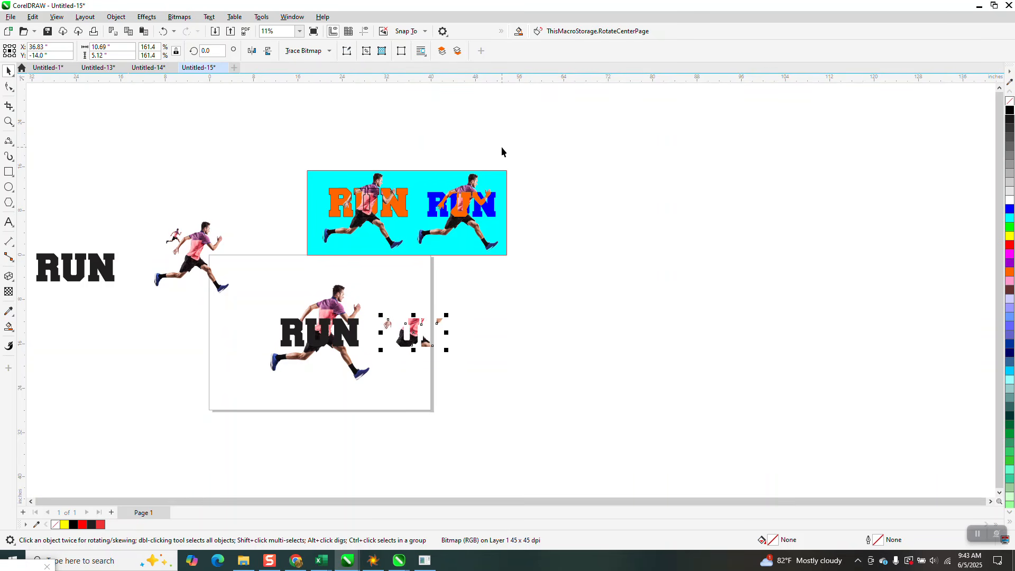
key("Delete")
Set the document's nudge distance to 19 inches
left_click_drag(256, 267, 454, 430)
left_click(376, 134)
type("19")
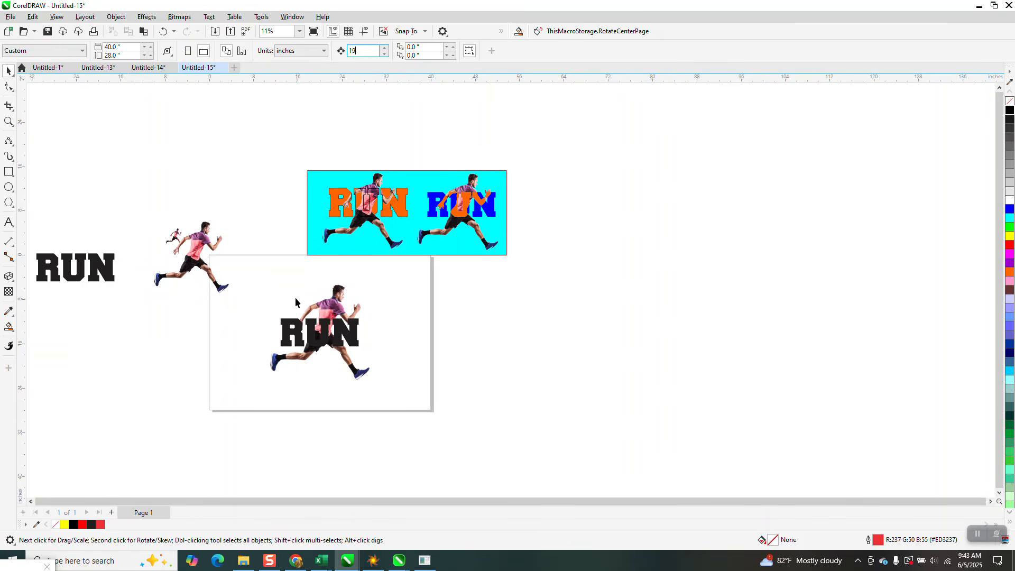
Intersect the centered runner with the RUN lettering and move the resulting piece 38 inches right, off the page
left_click_drag(257, 279, 400, 375)
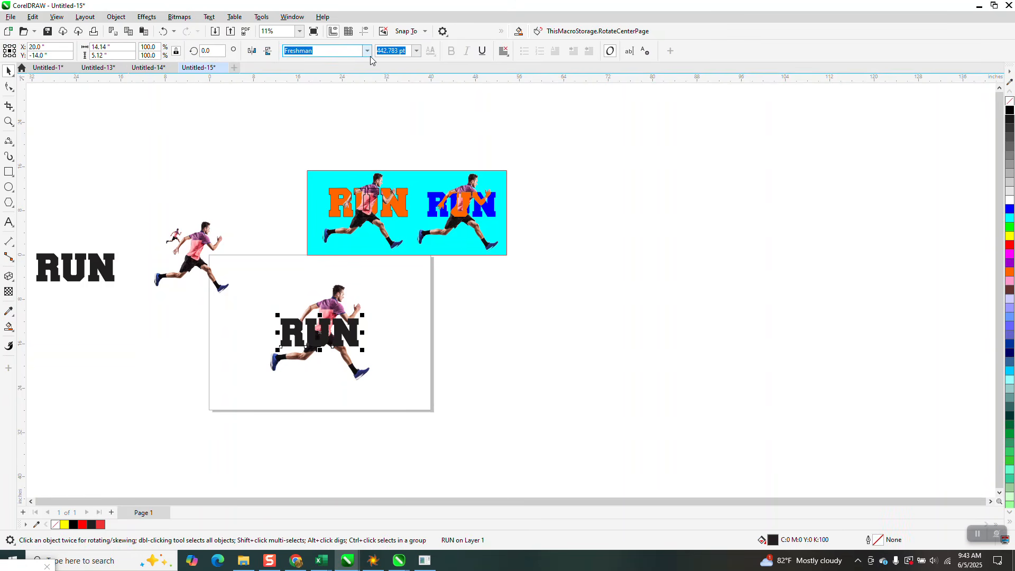
left_click_drag(255, 268, 438, 398)
left_click(343, 51)
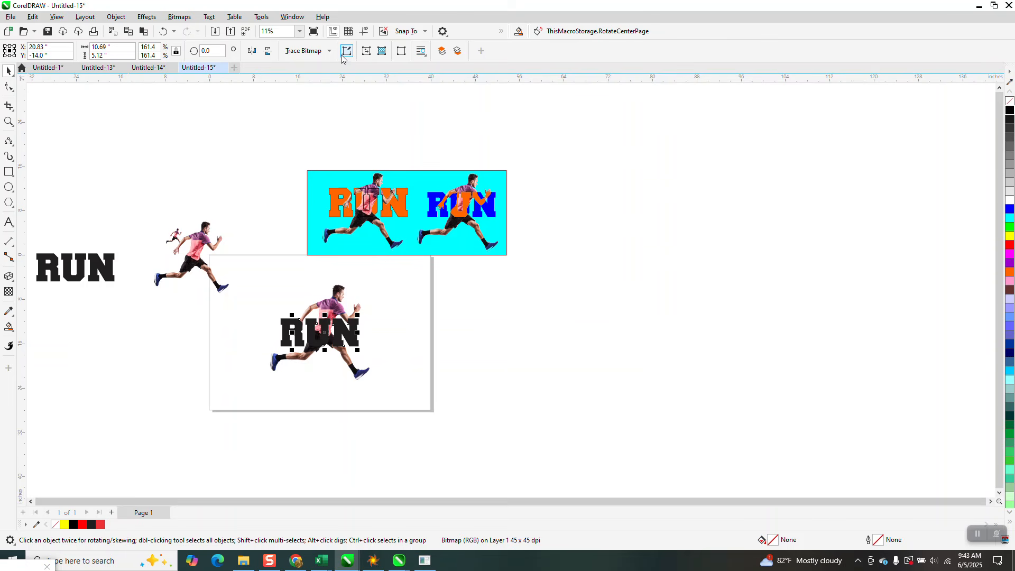
key("Right")
key("Right")
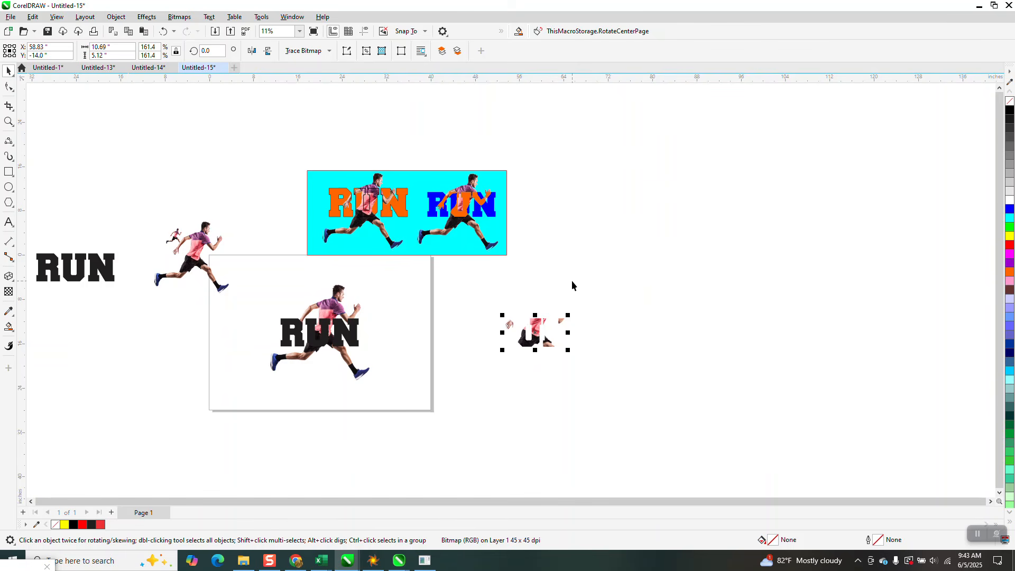
Draw a rectangle about 23.48 by 13.74 inches around the intersected piece and Smart Fill the area around it in orange
left_click(8, 172)
left_click_drag(463, 291, 593, 368)
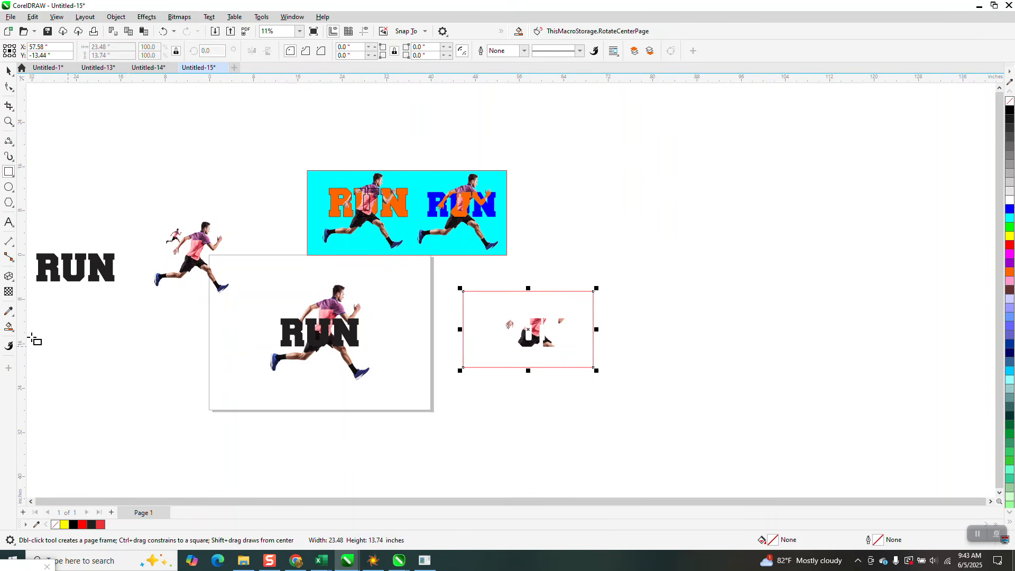
left_click(9, 327)
left_click(494, 312)
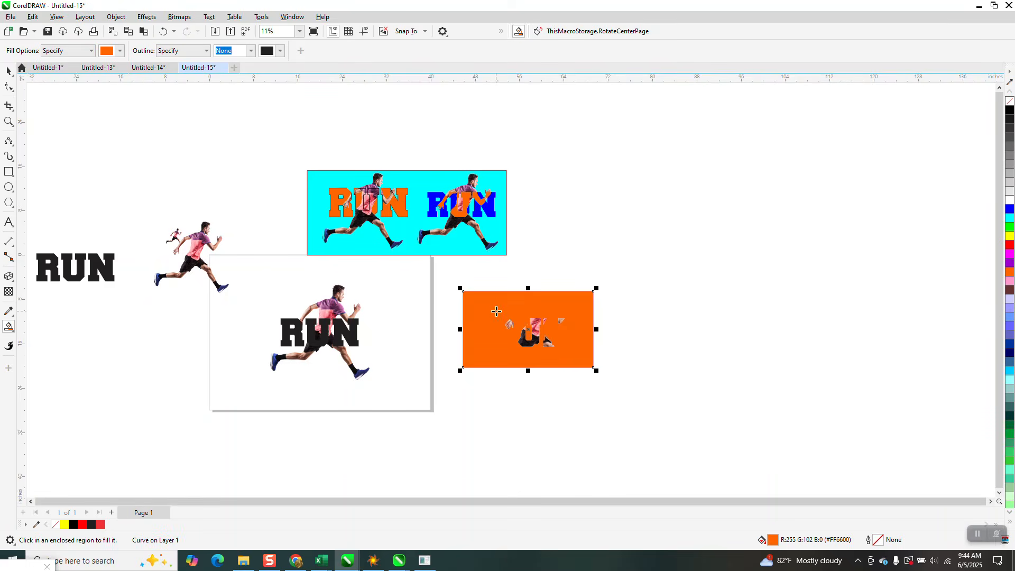
Move the orange-filled shape 38 inches right, remove its fill and give it a black outline
key("Right")
key("Right")
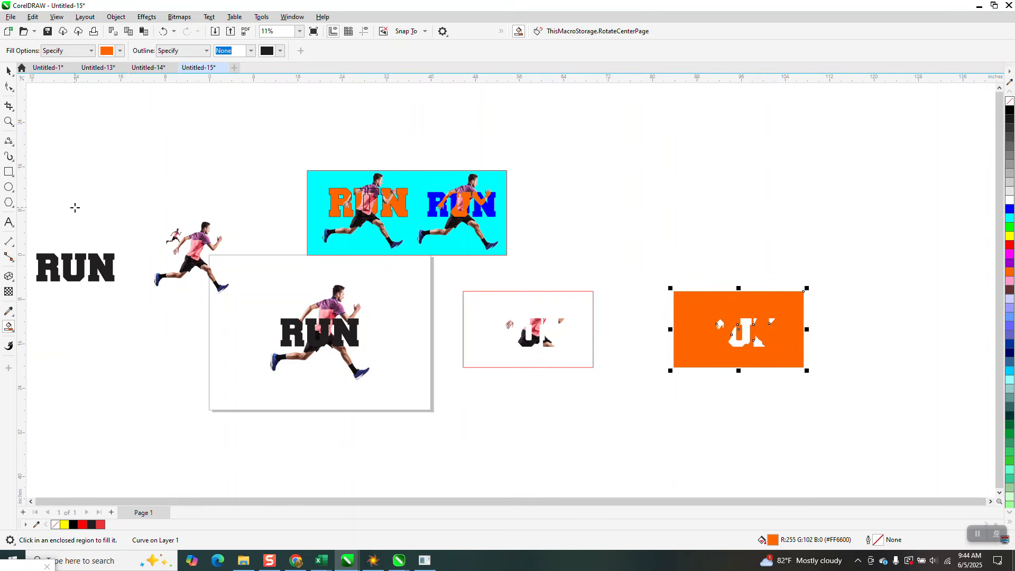
left_click(14, 123)
left_click_drag(663, 290, 806, 390)
scroll(413, 287, "down", 1)
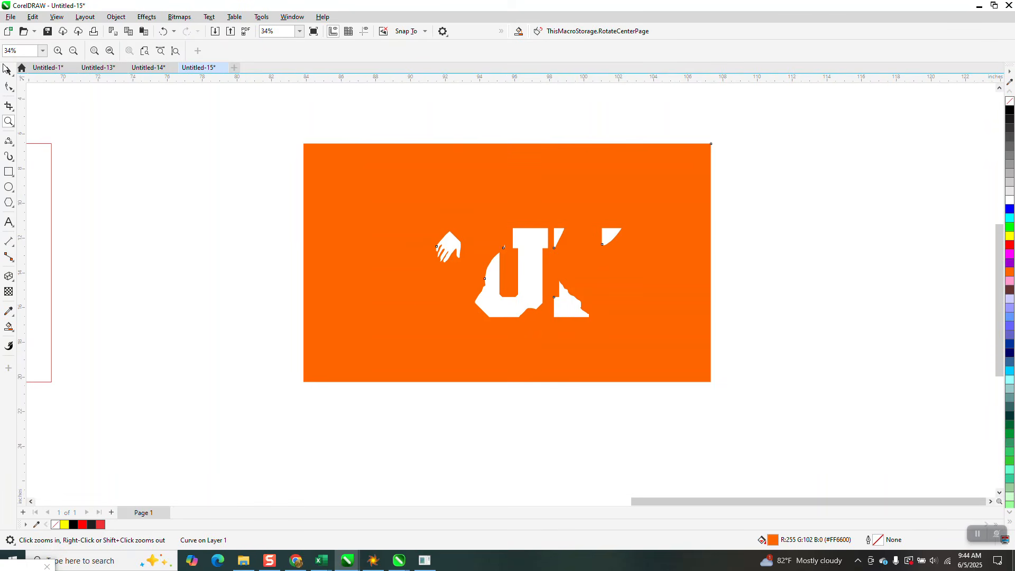
left_click(7, 71)
scroll(449, 333, "down", 2)
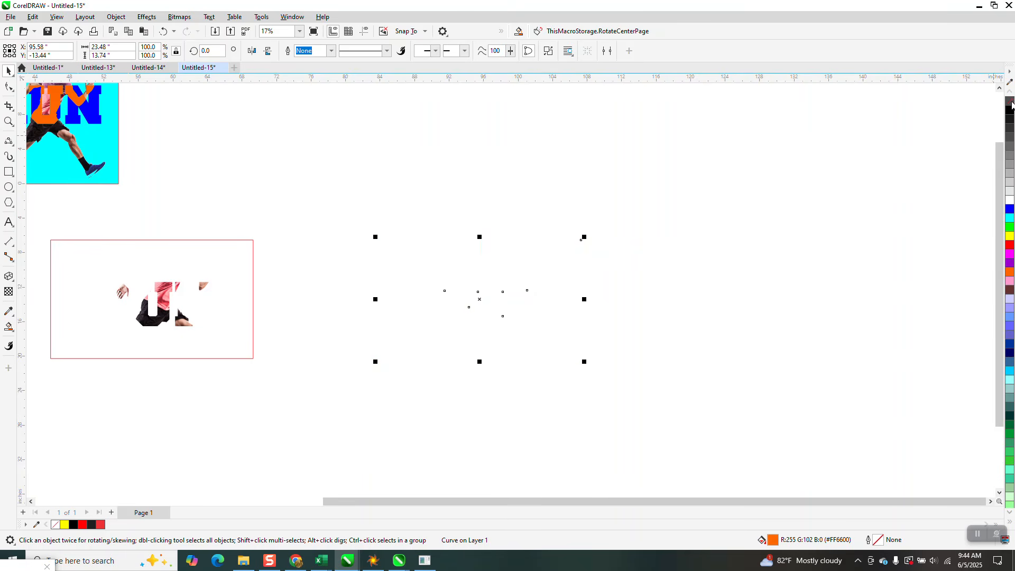
left_click(1010, 101)
right_click(1011, 110)
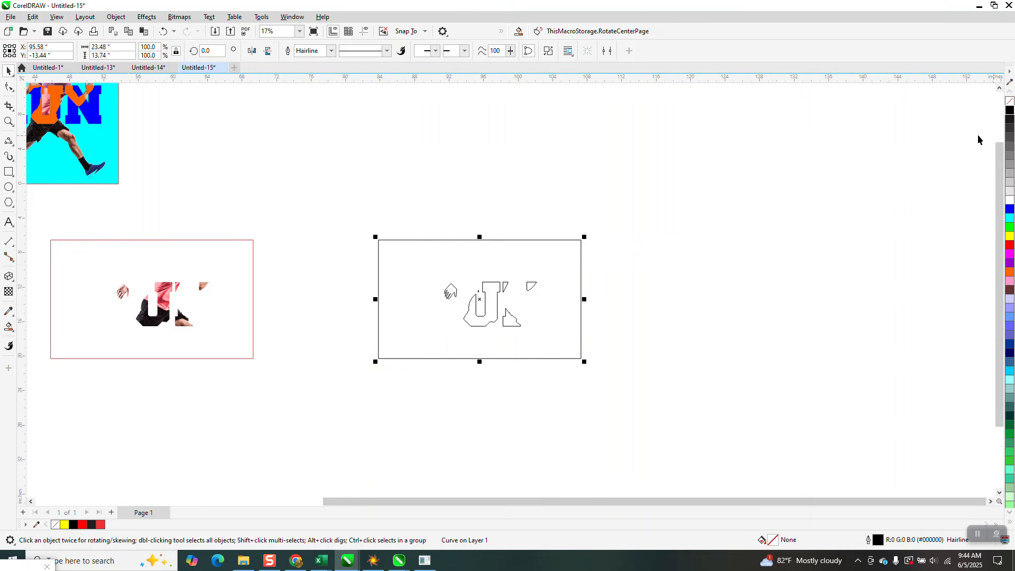
Break the outlined curve apart and delete its outer rectangle, keeping only the runner and lettering pieces
left_click(116, 16)
left_click(143, 261)
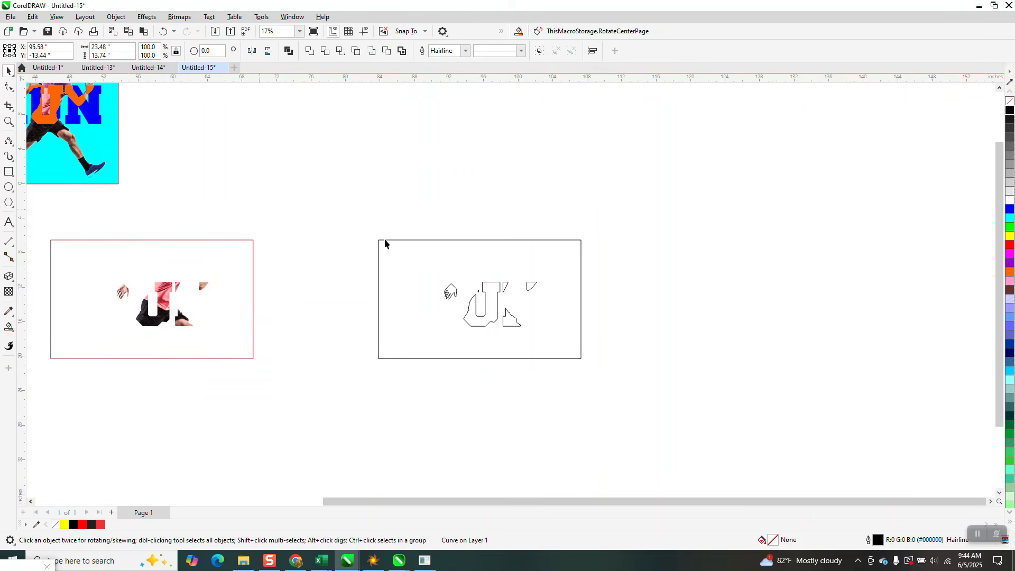
left_click(411, 238)
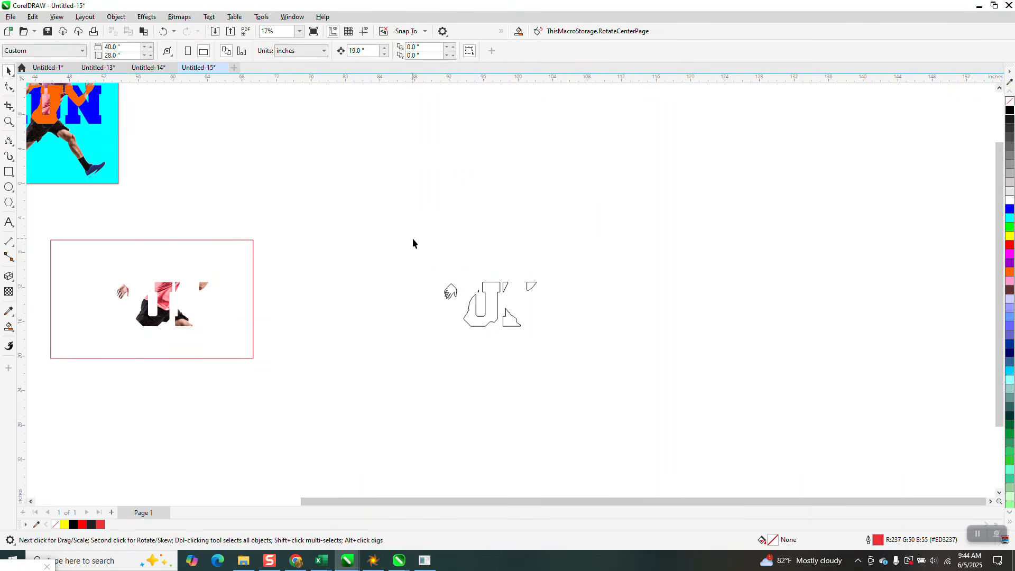
Remove the fill from the RUN lettering over the runner and give it a black outline
scroll(529, 283, "down", 3)
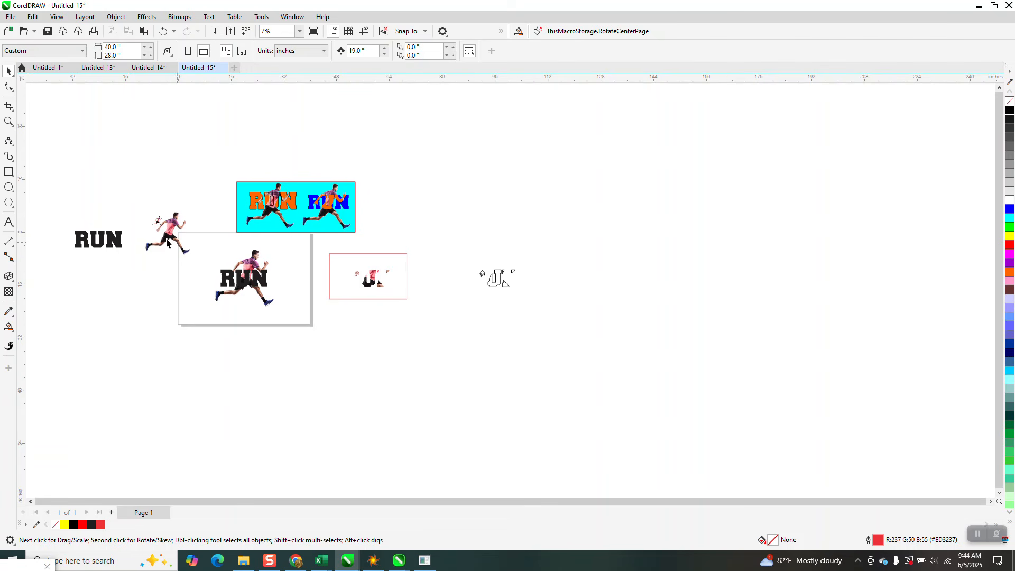
left_click(8, 122)
left_click_drag(210, 235, 331, 322)
left_click(8, 70)
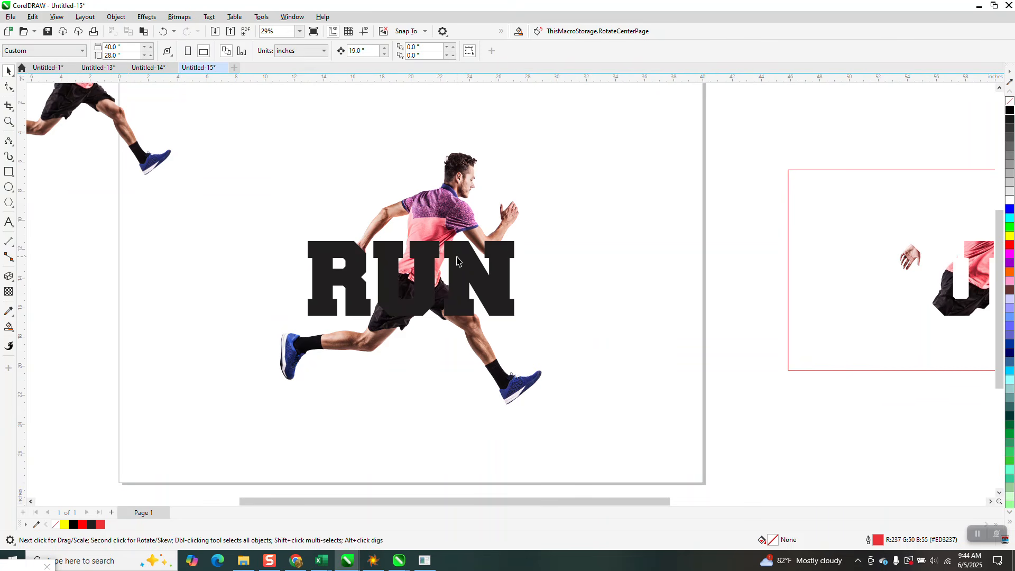
left_click(501, 271)
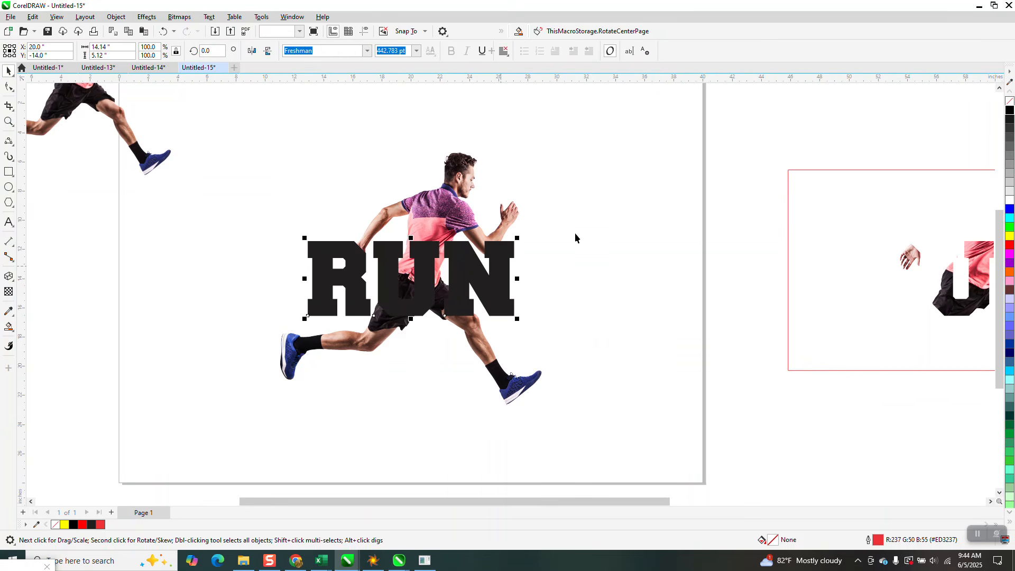
left_click(1010, 101)
right_click(1010, 110)
Select the six outlined pieces and move them left onto the RUN lettering, at X 20.83 inches
scroll(487, 208, "down", 1)
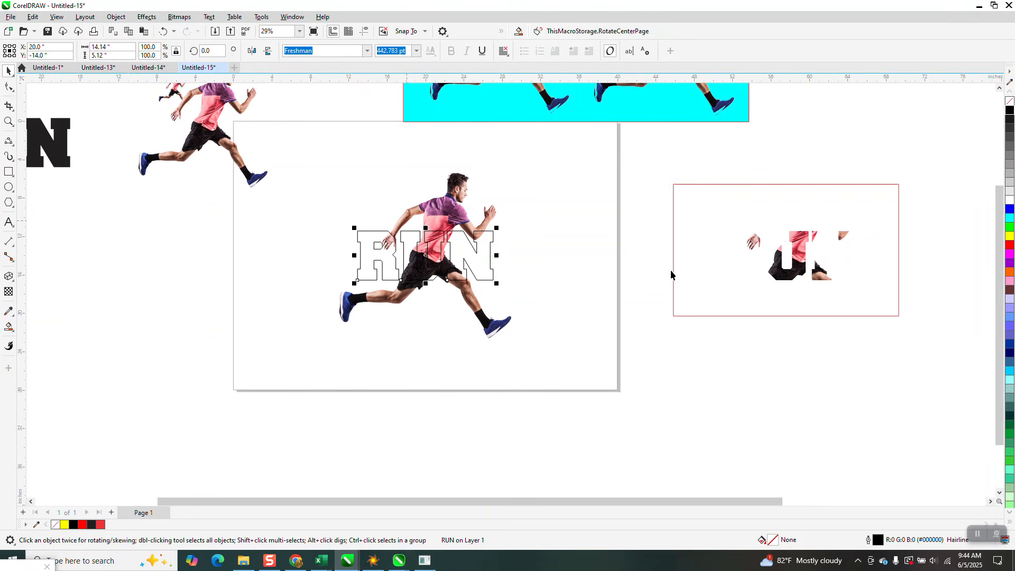
scroll(656, 281, "down", 2)
left_click_drag(913, 242, 986, 294)
key("shift+Left")
key("shift+Left")
key("shift+Left")
key("shift+Left")
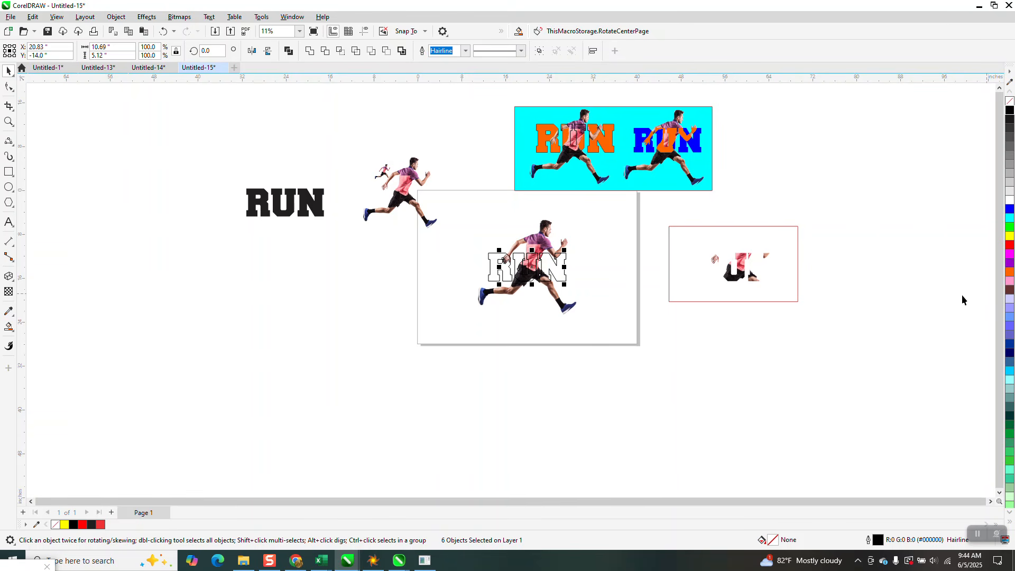
Try shifting the six outlined pieces to the right of their place over the RUN lettering, and undo that move
left_click(8, 122)
left_click_drag(455, 213, 665, 330)
left_click(9, 70)
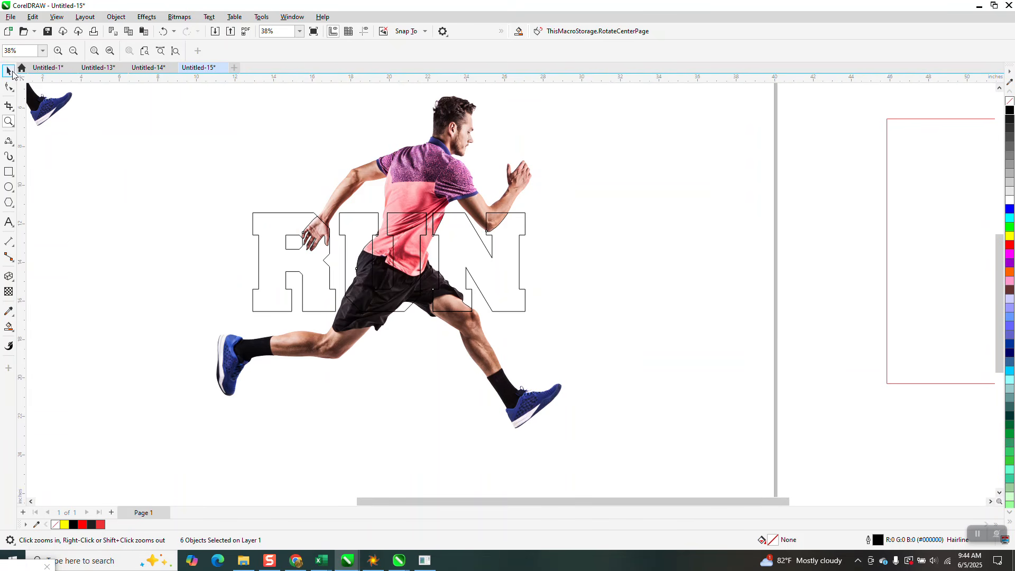
left_click_drag(433, 260, 564, 270)
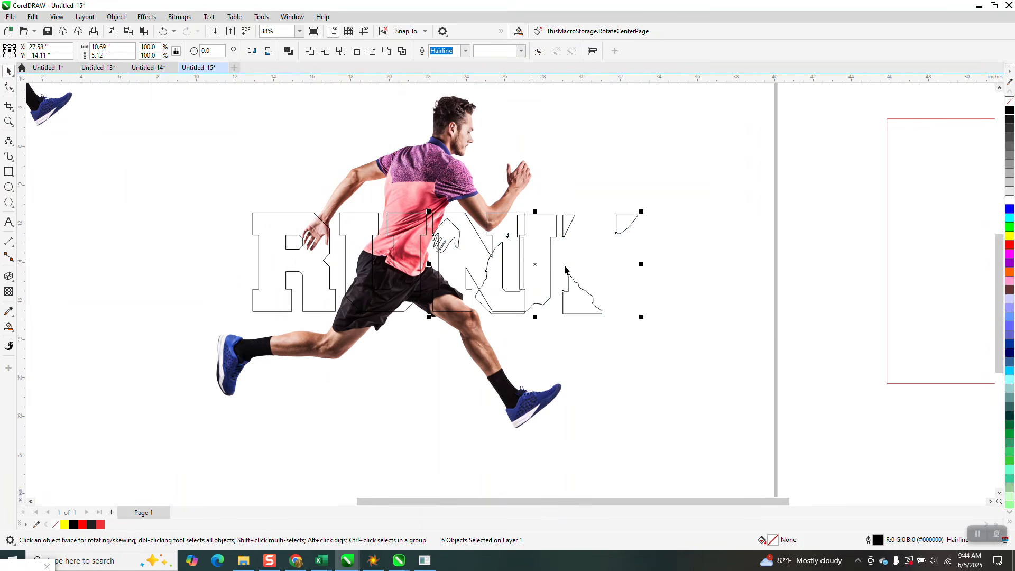
left_click(163, 33)
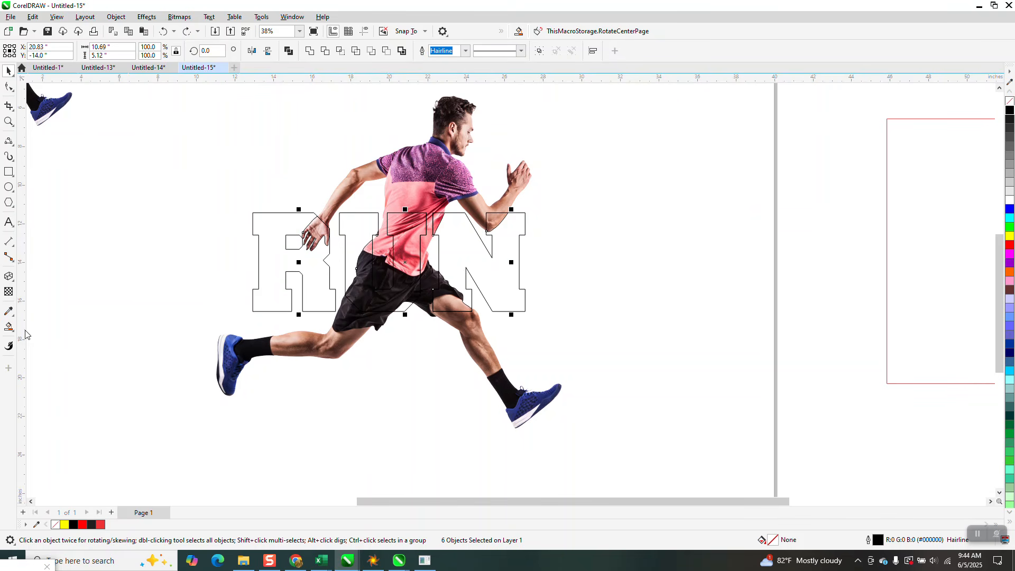
Smart Fill the parts of the R, U and N that lie outside the runner in orange
left_click(9, 327)
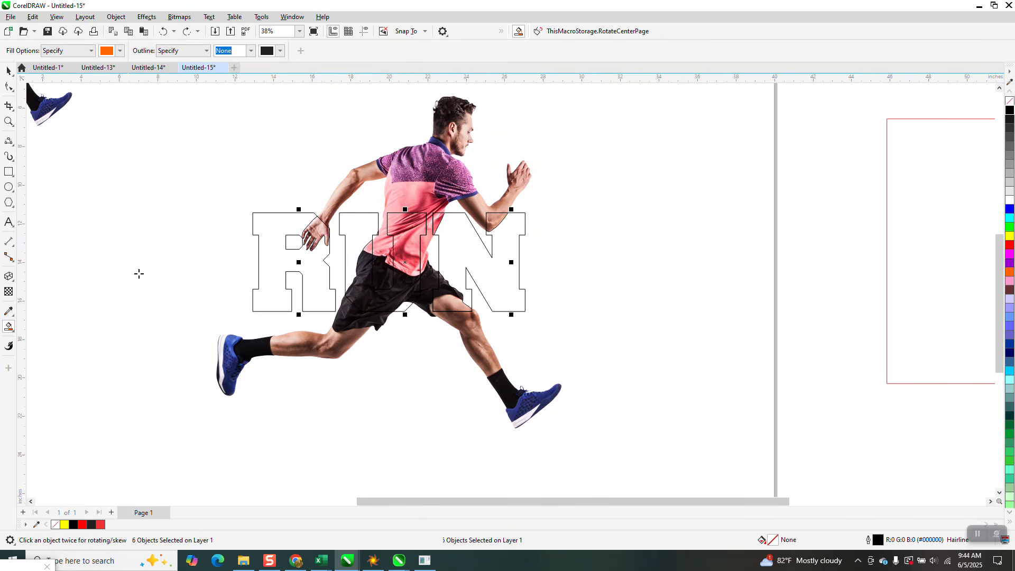
left_click(278, 267)
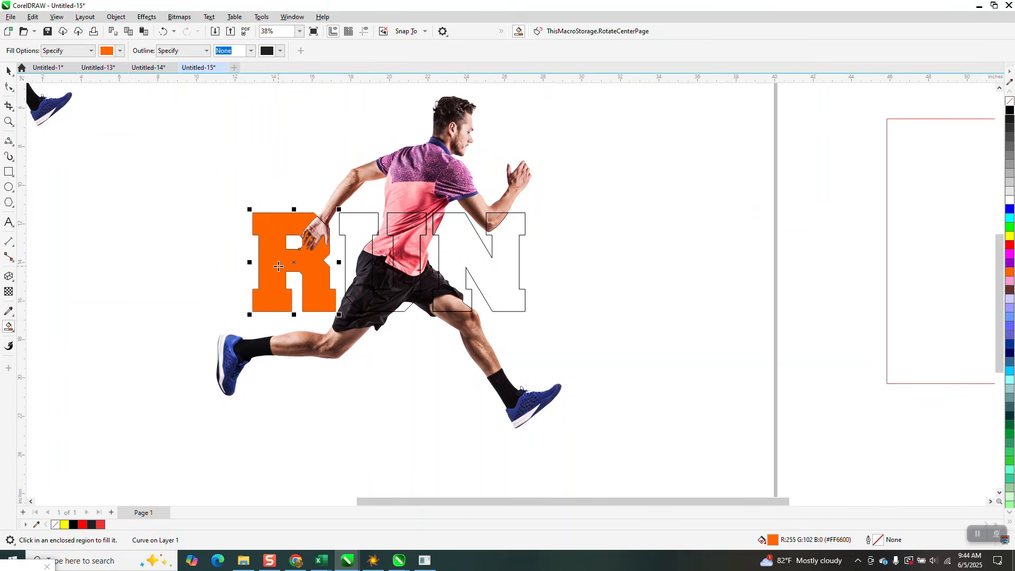
left_click(359, 233)
left_click(403, 307)
left_click(457, 247)
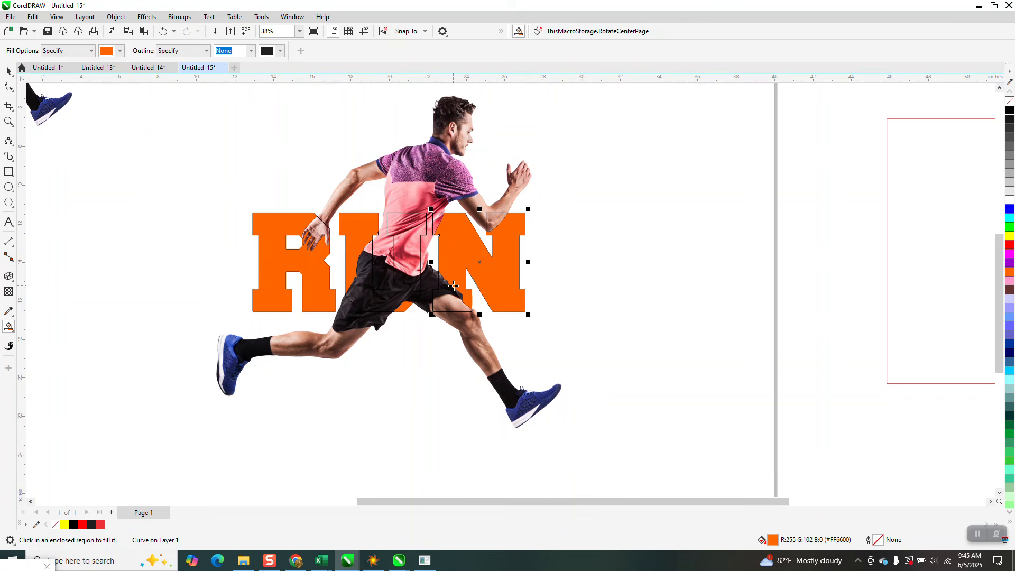
Select all the lettering pieces together with the runner and remove their outlines
key("space")
left_click_drag(166, 97, 641, 465)
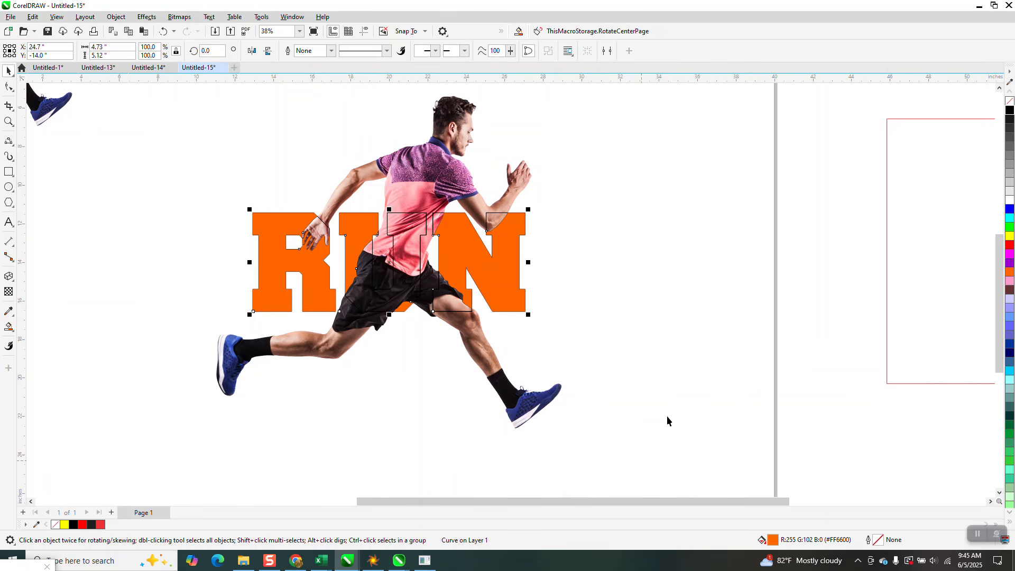
right_click(1010, 101)
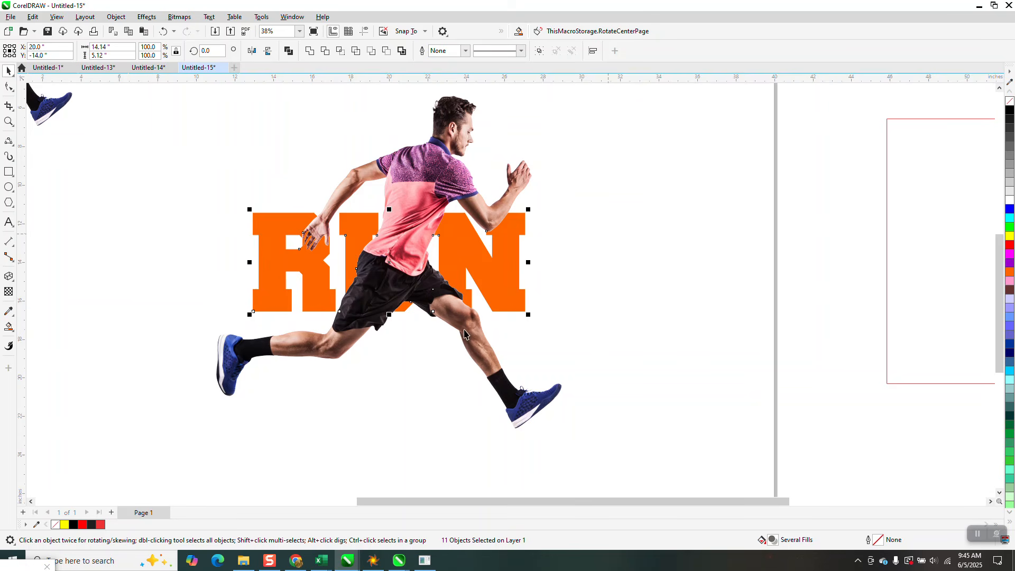
Undo the outline removal, the orange letter fills and the last leftward move of the outlined pieces
left_click(165, 33)
left_click(163, 33)
left_click(160, 34)
left_click(163, 33)
left_click(163, 33)
left_click(162, 33)
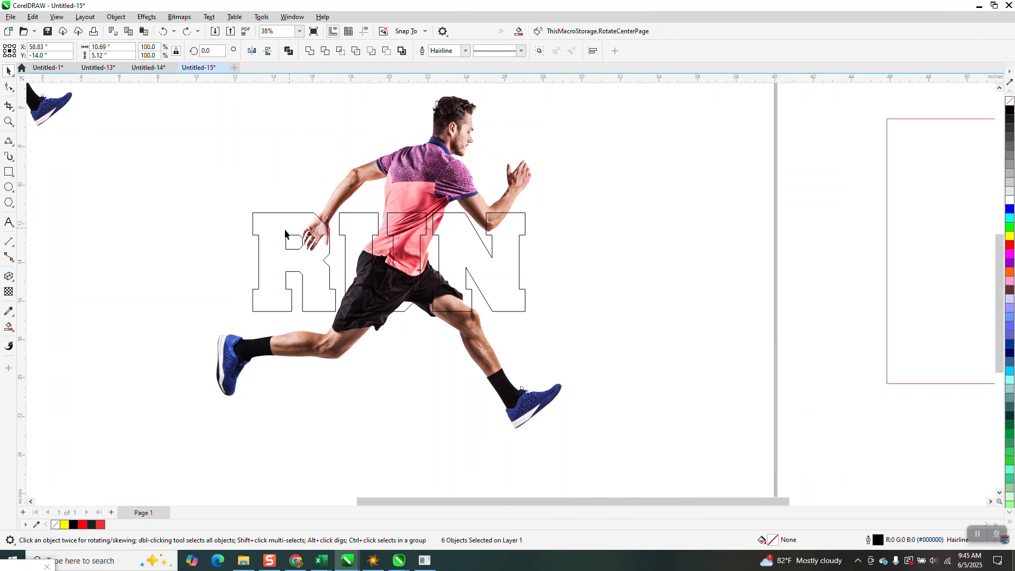
Try trimming the runner bitmap with the RUN lettering and moving the trimmed runner 19 inches right
left_click(281, 214)
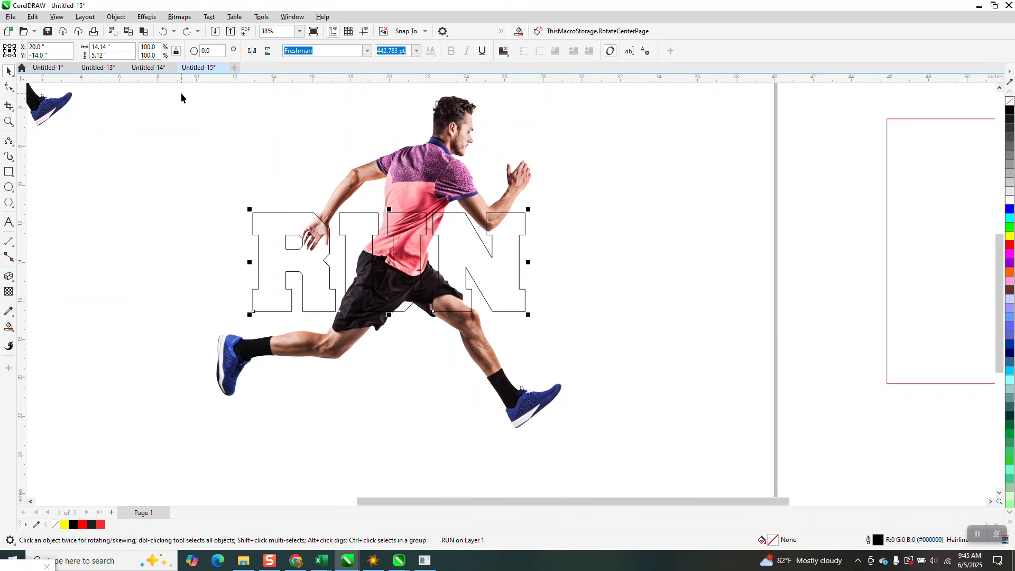
left_click_drag(179, 91, 648, 456)
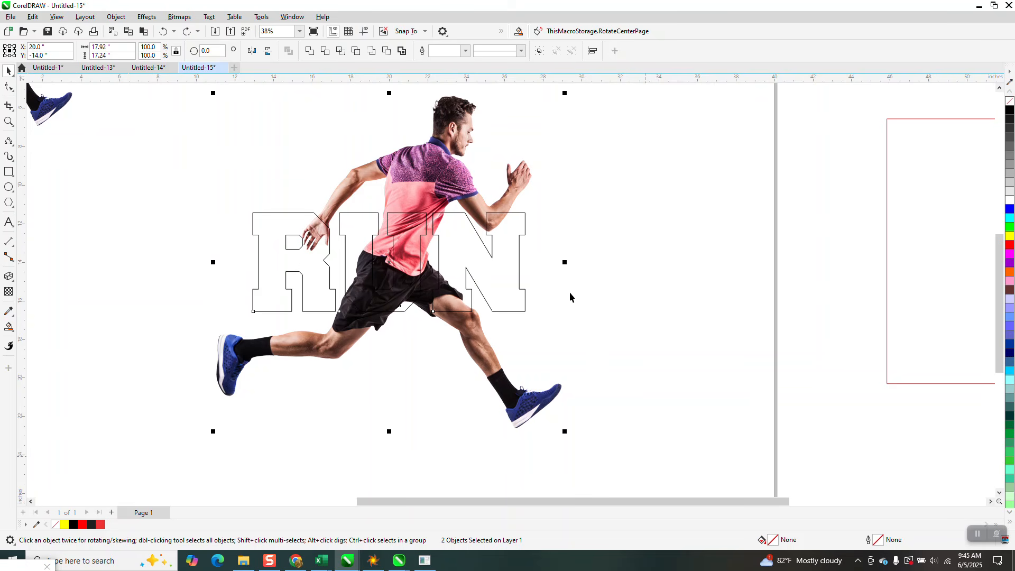
left_click(326, 51)
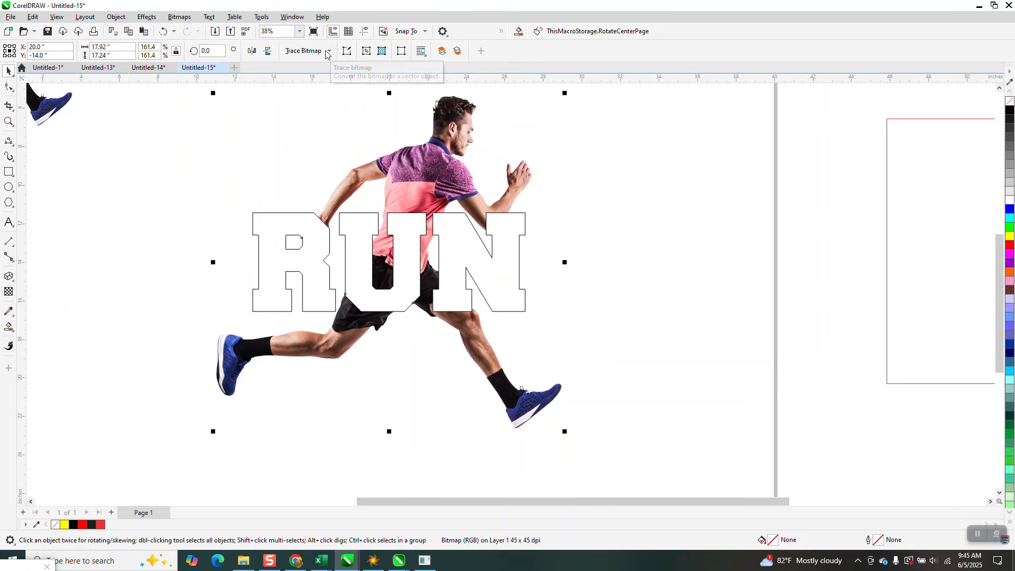
key("shift+Right")
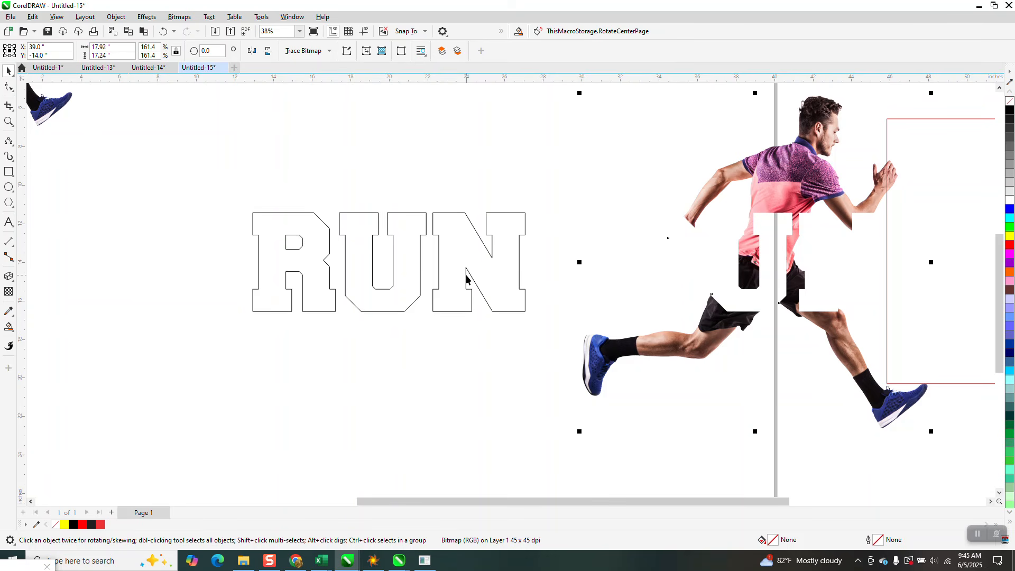
left_click(163, 33)
left_click(163, 33)
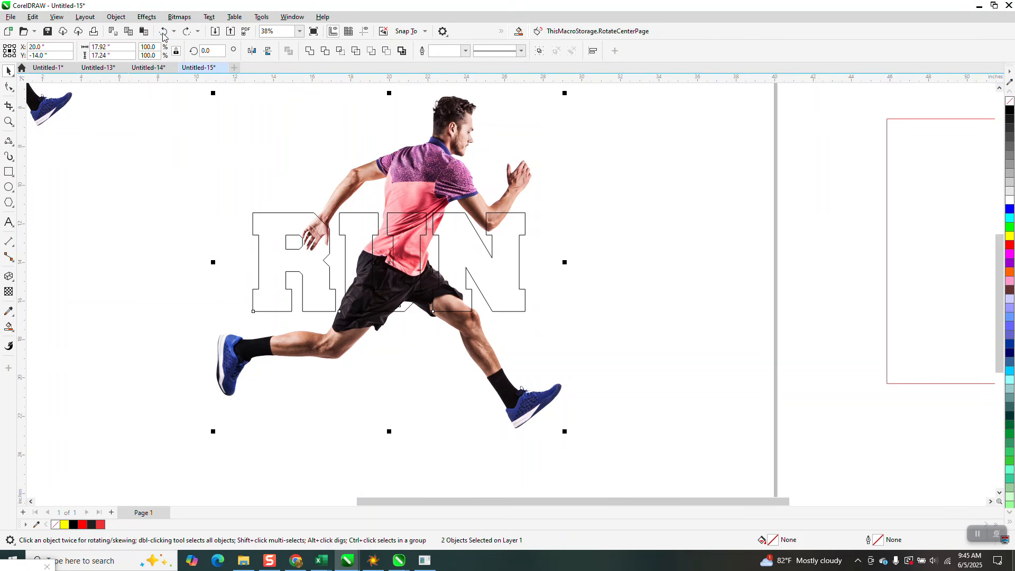
Delete the intersected runner piece beside the page along with its surrounding rectangle and outlined pieces
scroll(324, 227, "down", 1)
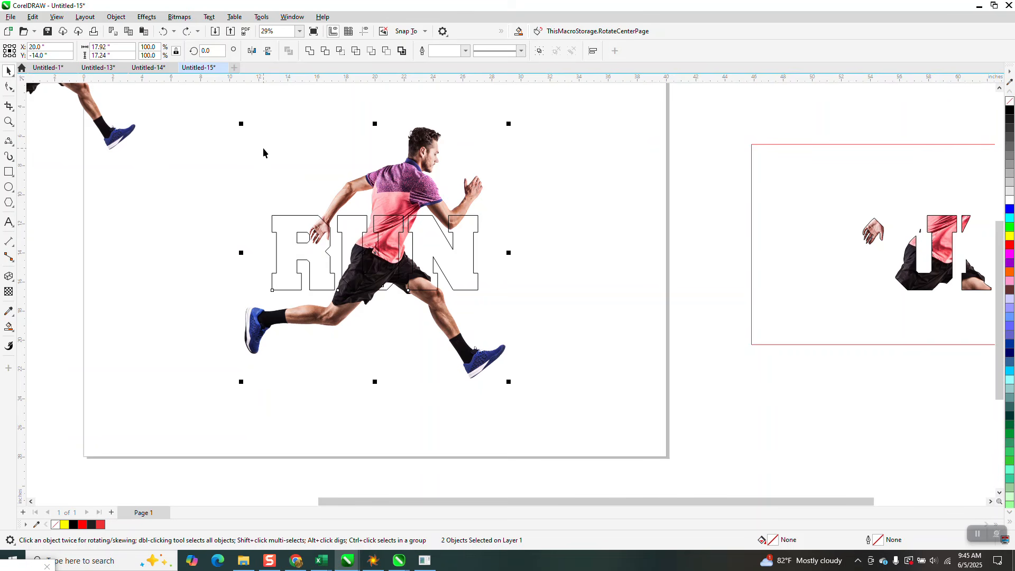
scroll(264, 153, "down", 5)
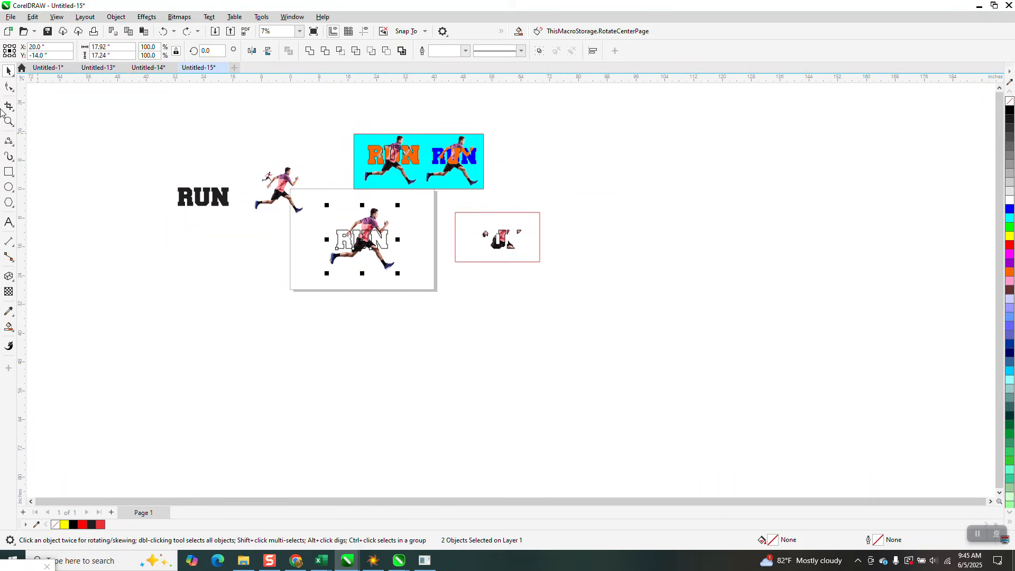
left_click(9, 121)
left_click_drag(403, 142, 509, 205)
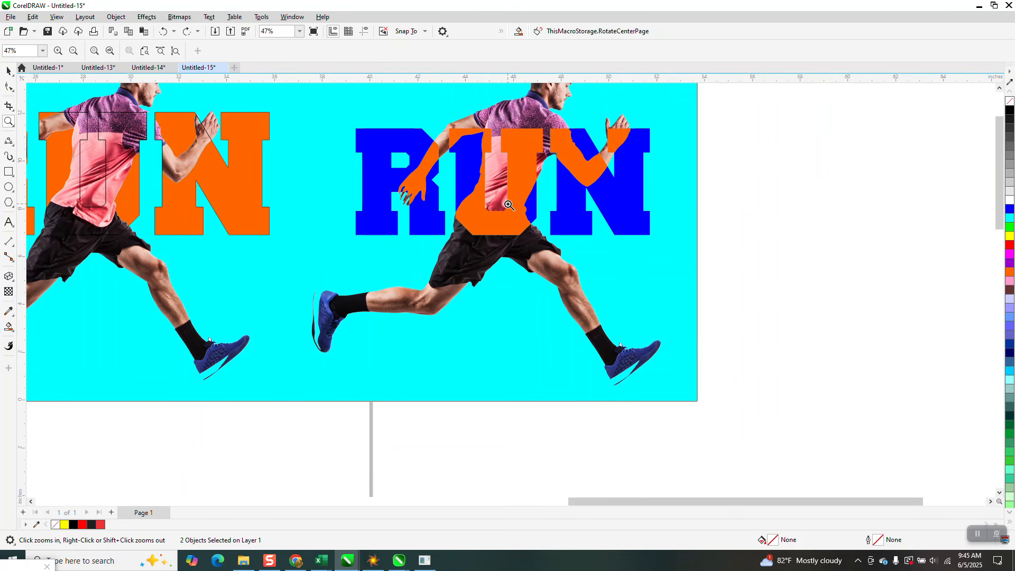
scroll(509, 205, "down", 6)
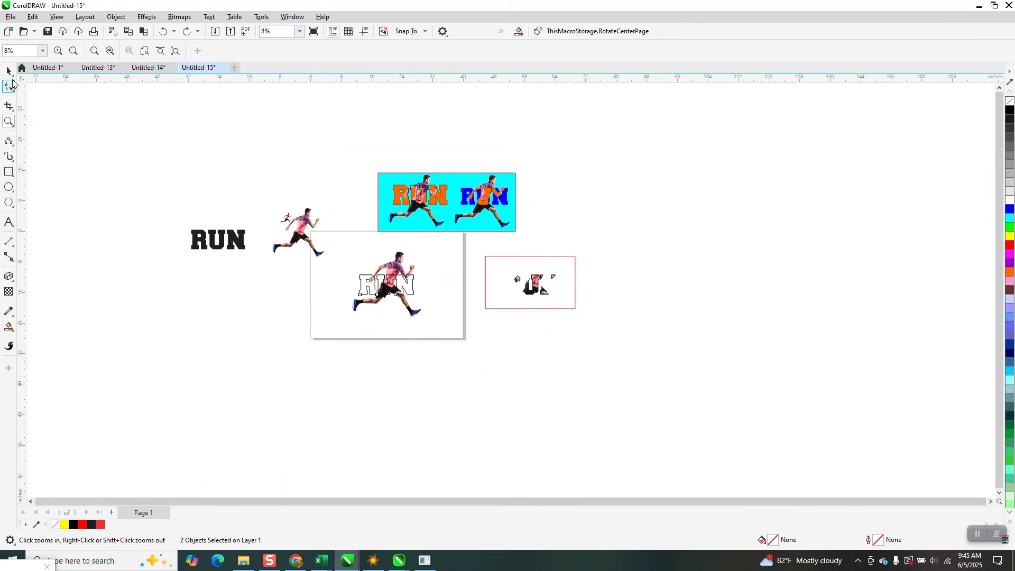
left_click(9, 71)
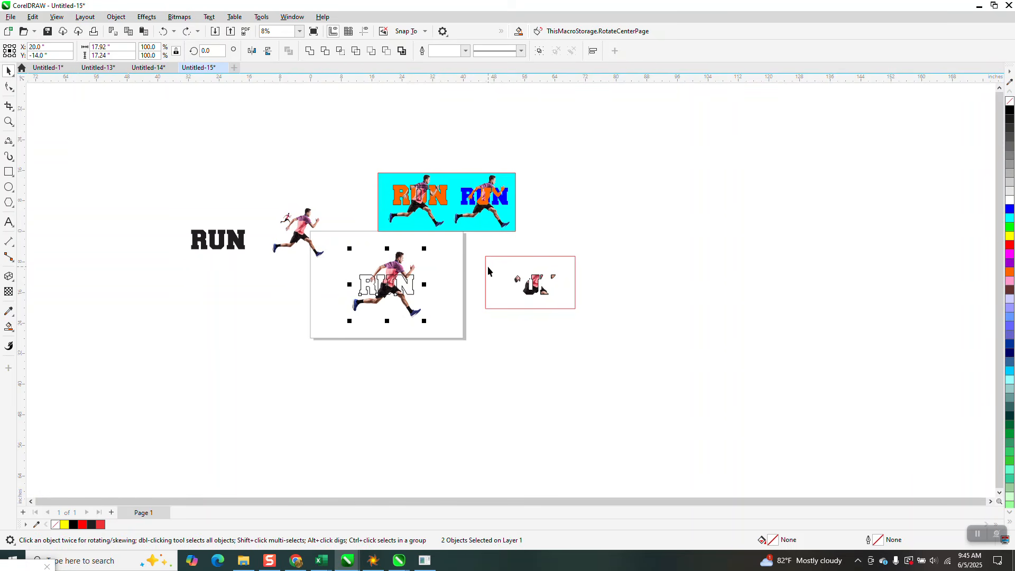
left_click(516, 282)
key("Delete")
Move the runner 38 inches right, off the page and clear of the RUN lettering
left_click(403, 258)
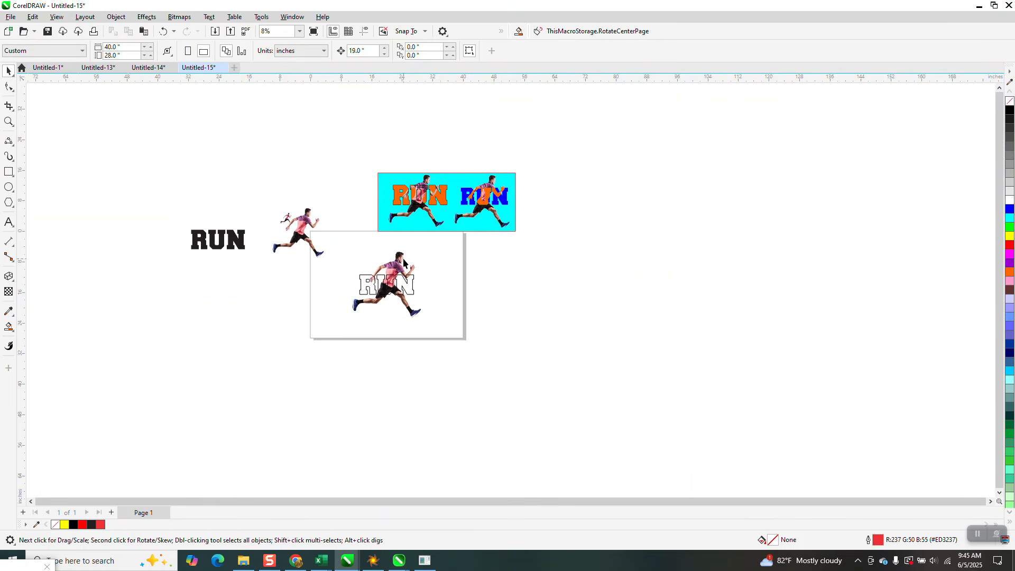
key("Right")
key("Right")
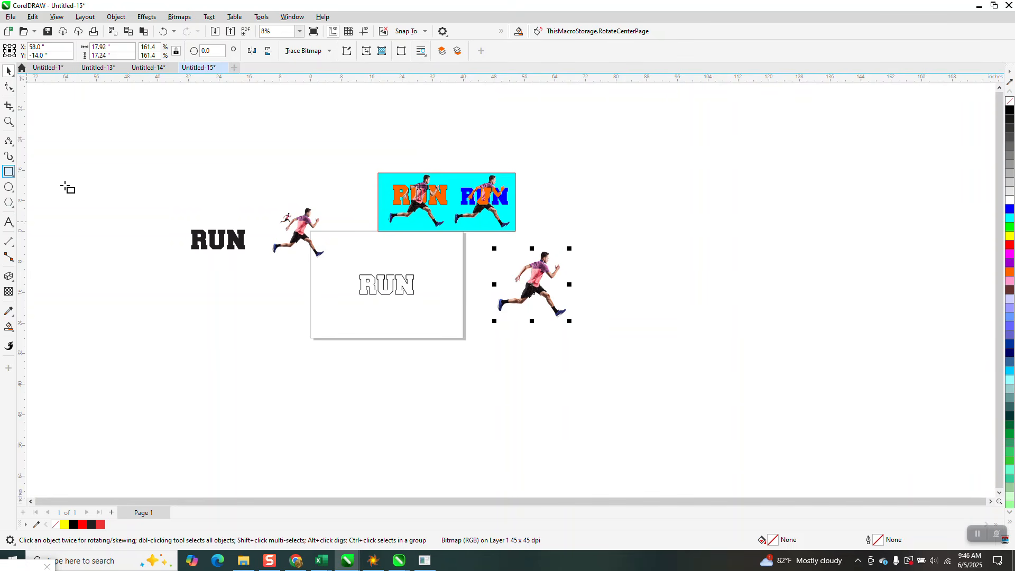
Draw a rectangle about 36.12 by 23.94 inches around the runner and Smart Fill the area around him in orange
left_click(9, 172)
left_click_drag(460, 242, 597, 333)
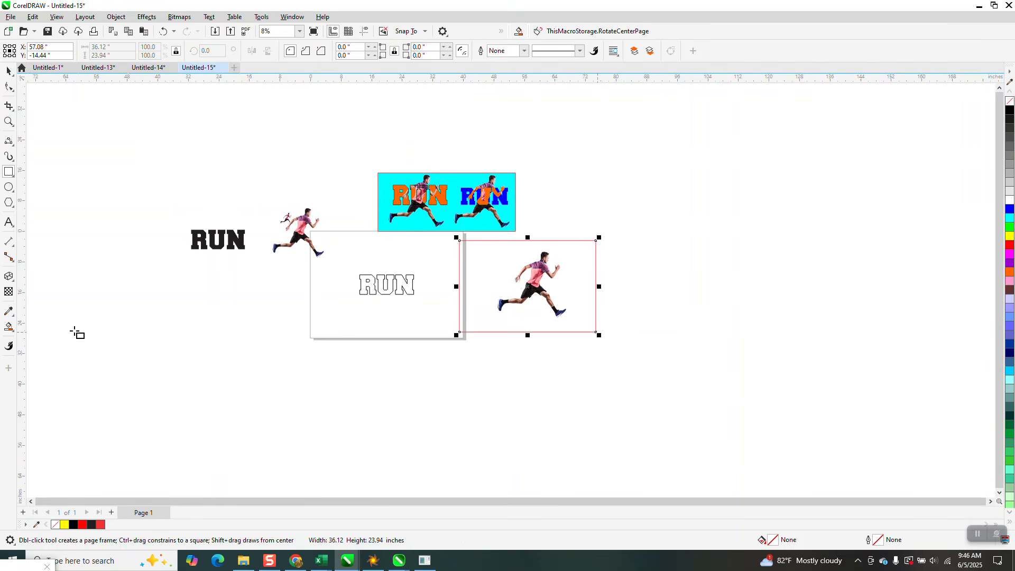
left_click(8, 328)
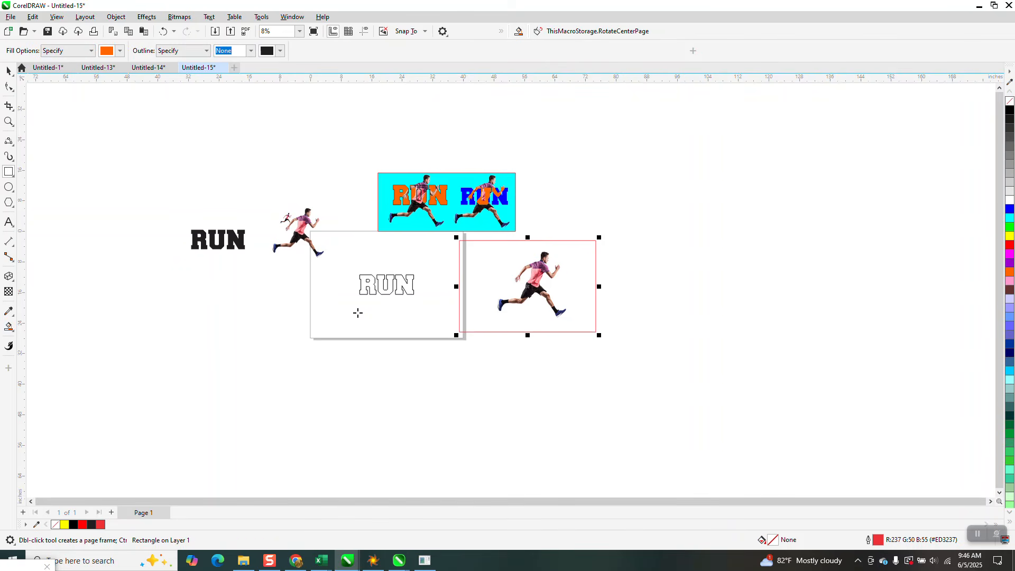
left_click(472, 278)
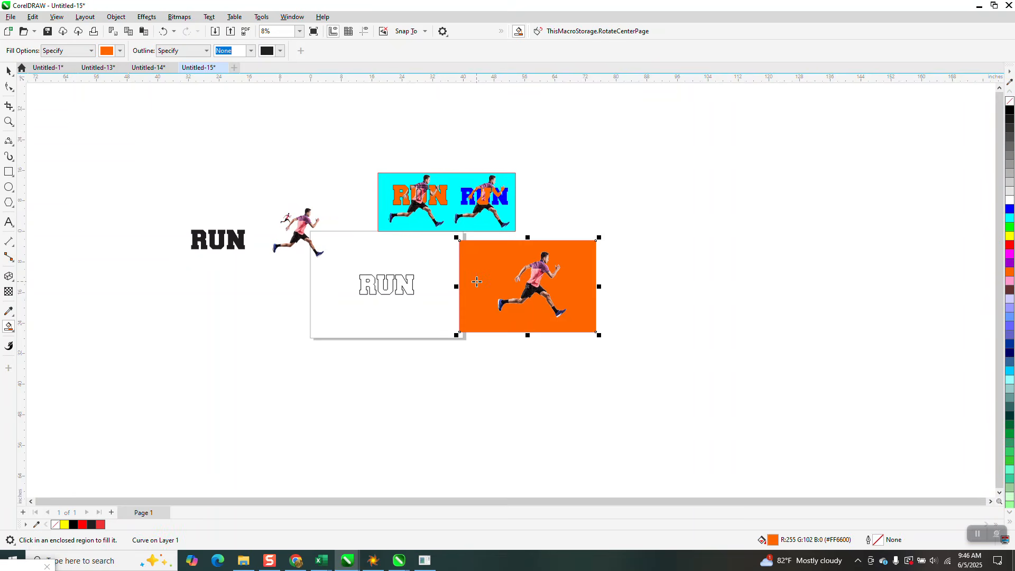
Move the orange area 38 inches right off the runner and Smart Fill its runner-shaped opening in orange
key("Right")
key("Right")
left_click(681, 283)
Change the orange runner silhouette to no fill with a black outline and place it over the RUN lettering on the page
key("Right")
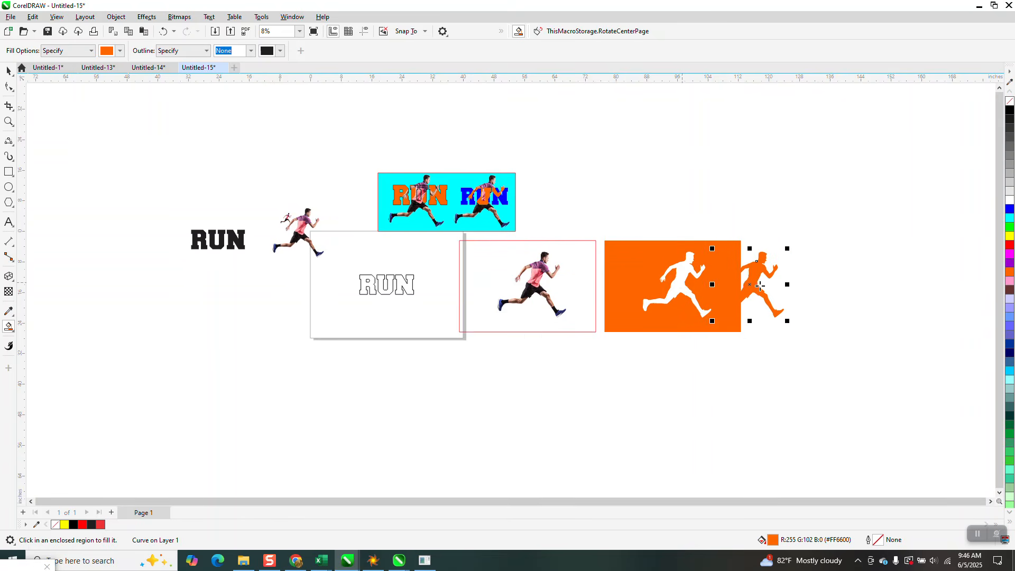
key("Right")
left_click(1010, 102)
right_click(1010, 111)
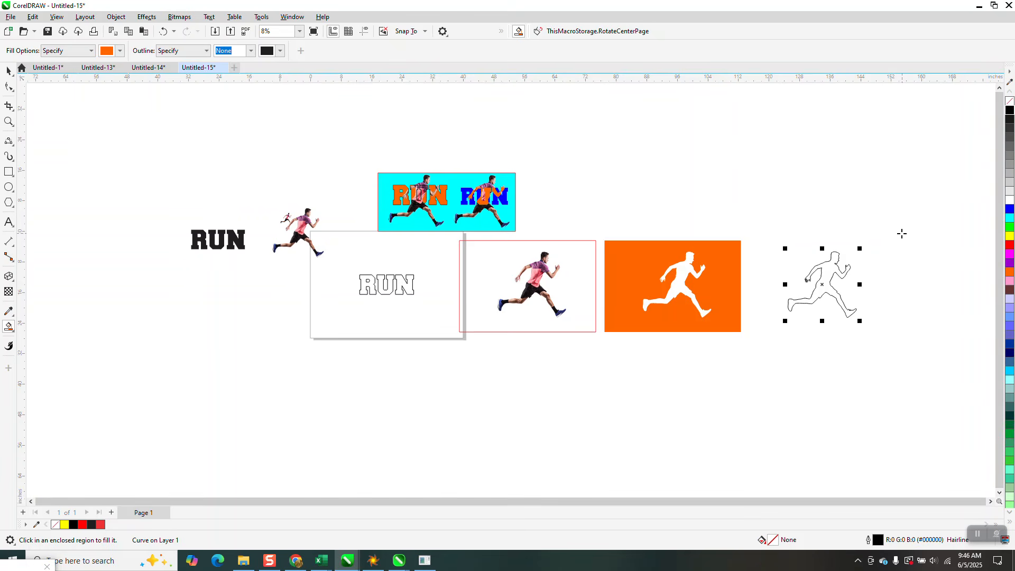
key("Left")
key("Left")
key("Left")
key("Left")
key("Left")
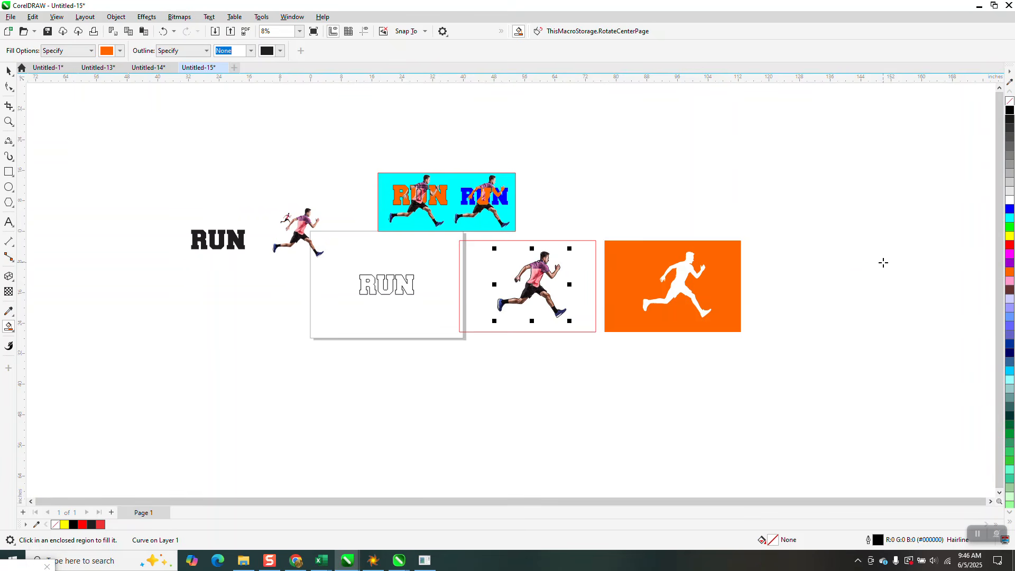
key("Left")
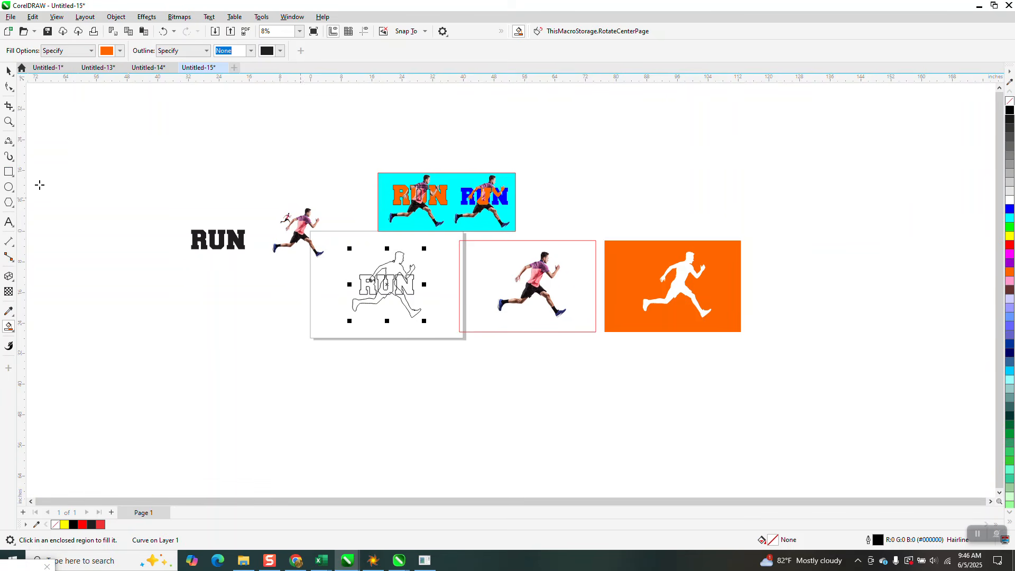
Smart Fill in orange the areas where the runner's hand, forearm, torso and leg overlap the RUN letters
left_click(9, 123)
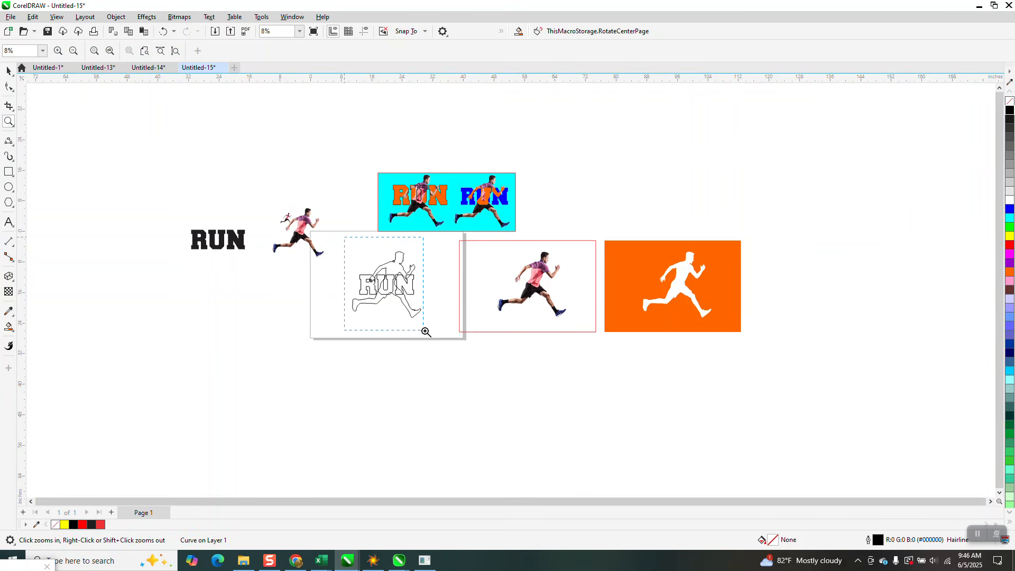
left_click(447, 336)
right_click(438, 334)
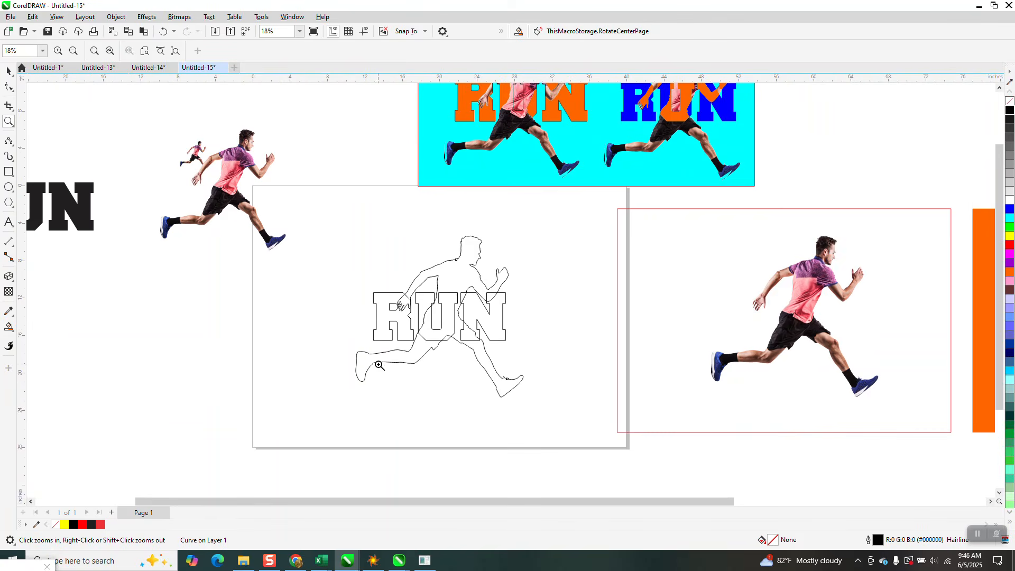
right_click(372, 328)
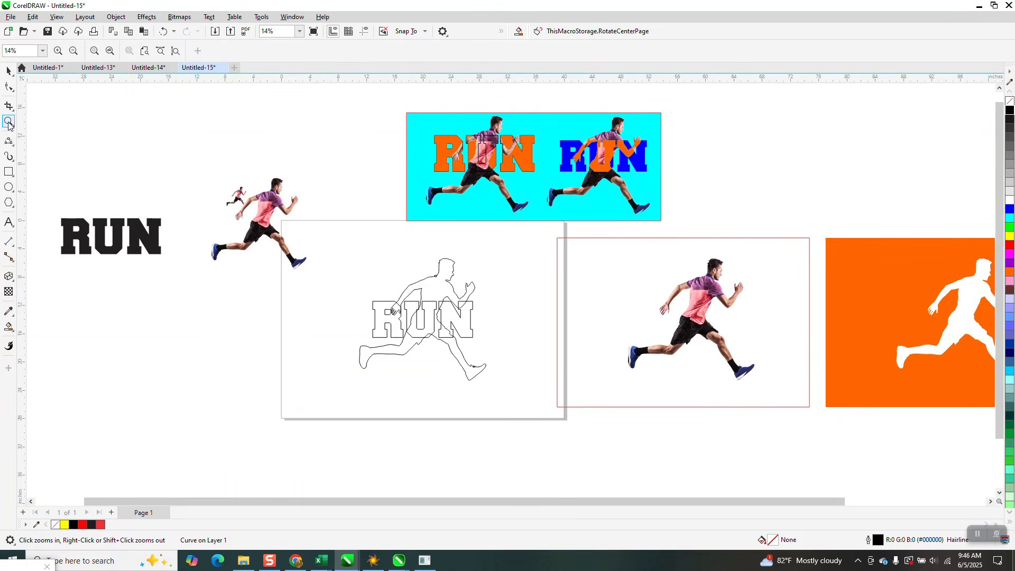
left_click_drag(326, 253, 562, 400)
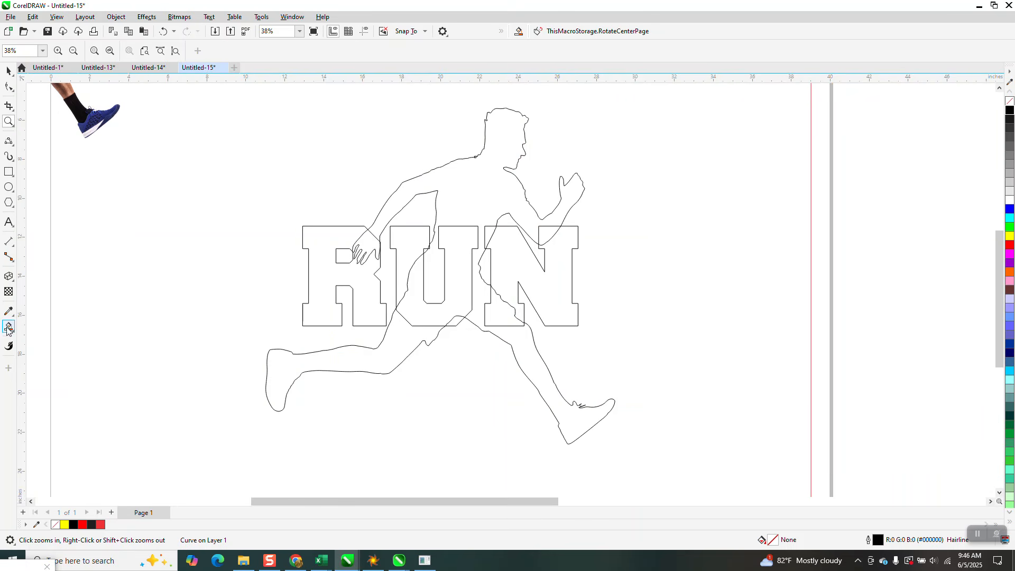
left_click(8, 327)
left_click(358, 245)
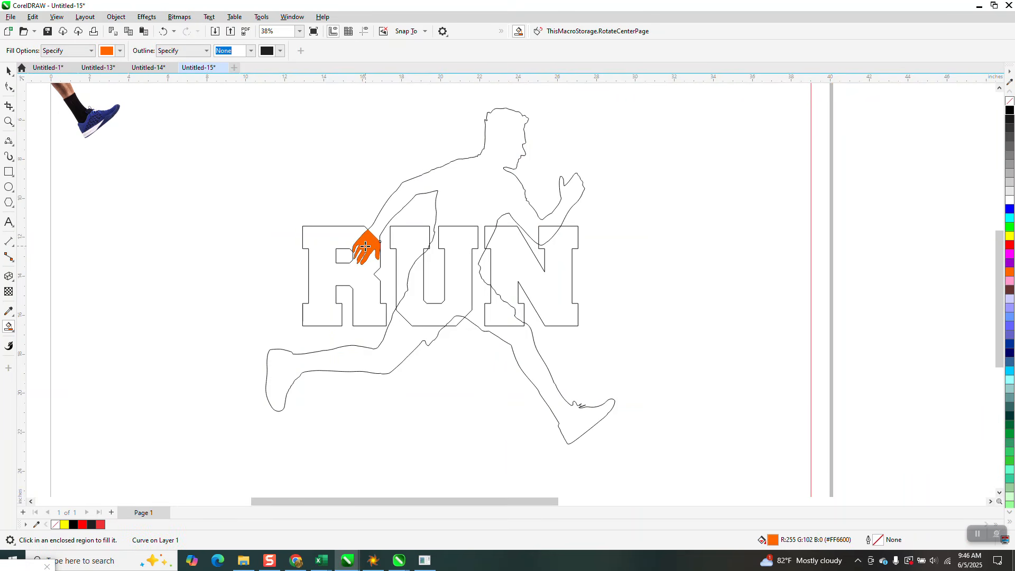
left_click(543, 235)
scroll(437, 388, "down", 2)
left_click(478, 334)
left_click(446, 321)
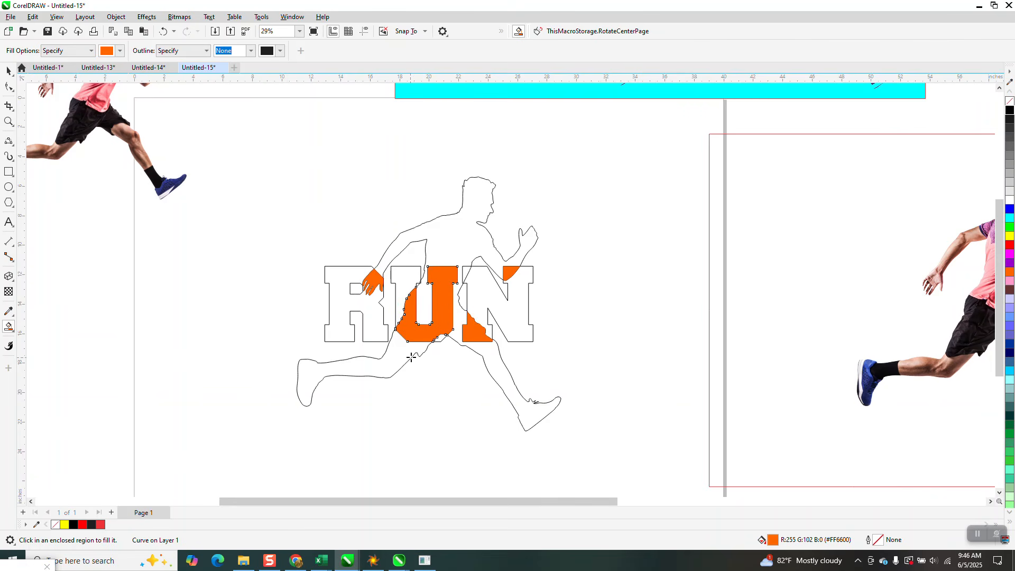
left_click(467, 271)
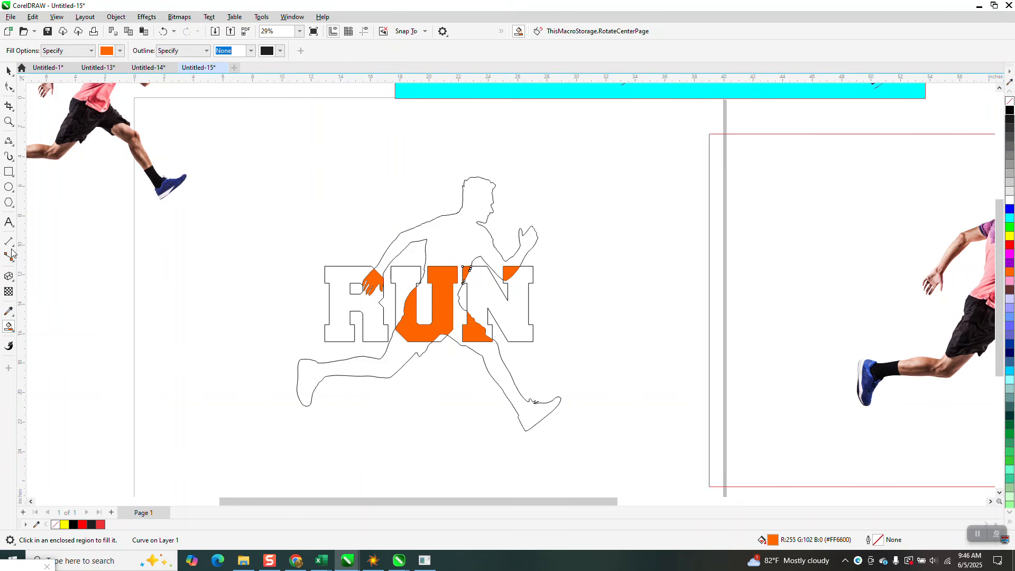
Set the Smart Fill color to black and fill the runner's body, the exposed part of the U and his rear leg
left_click(121, 51)
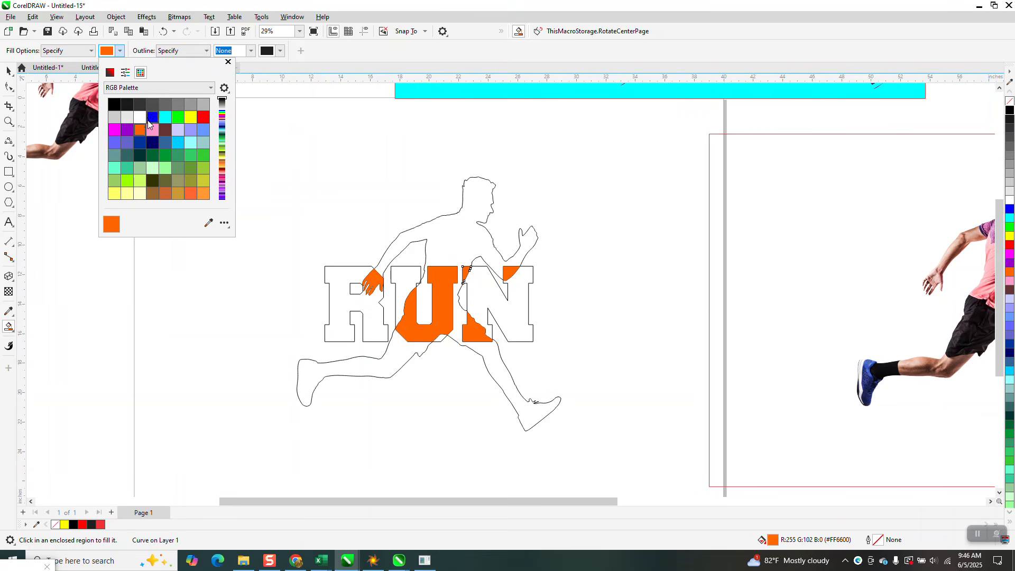
left_click(115, 104)
left_click(477, 201)
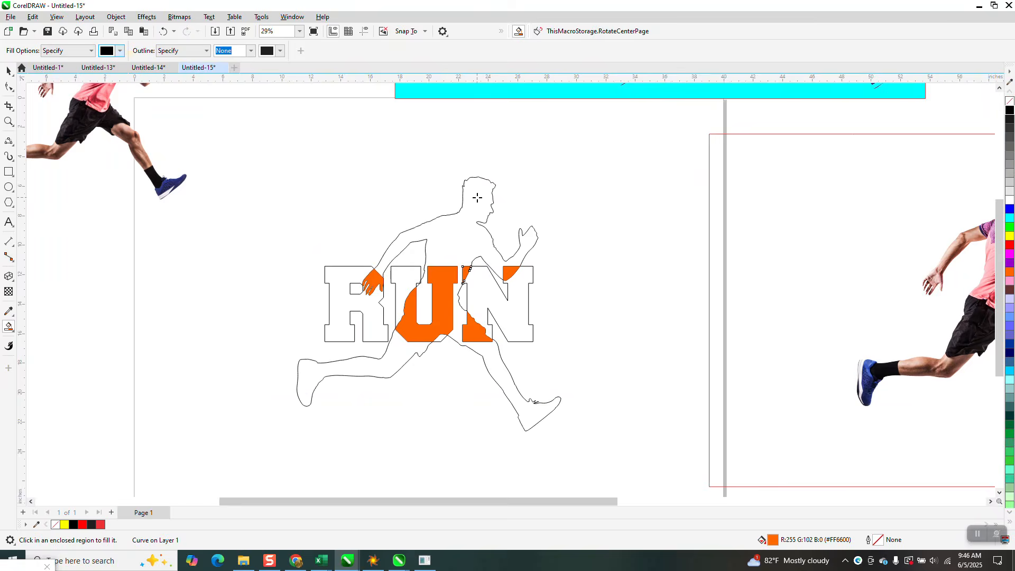
left_click(478, 195)
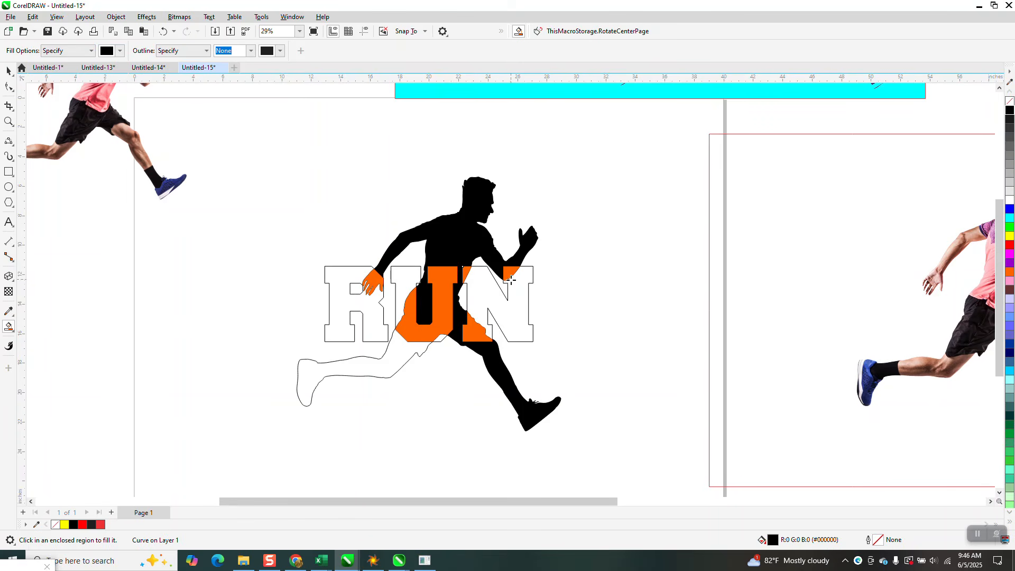
left_click(402, 284)
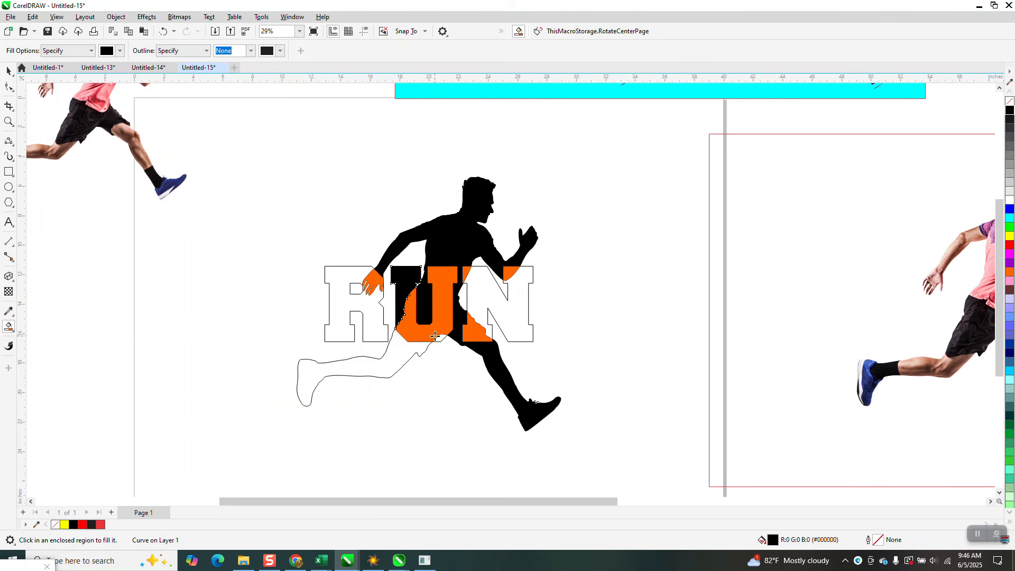
left_click(399, 352)
left_click(373, 331)
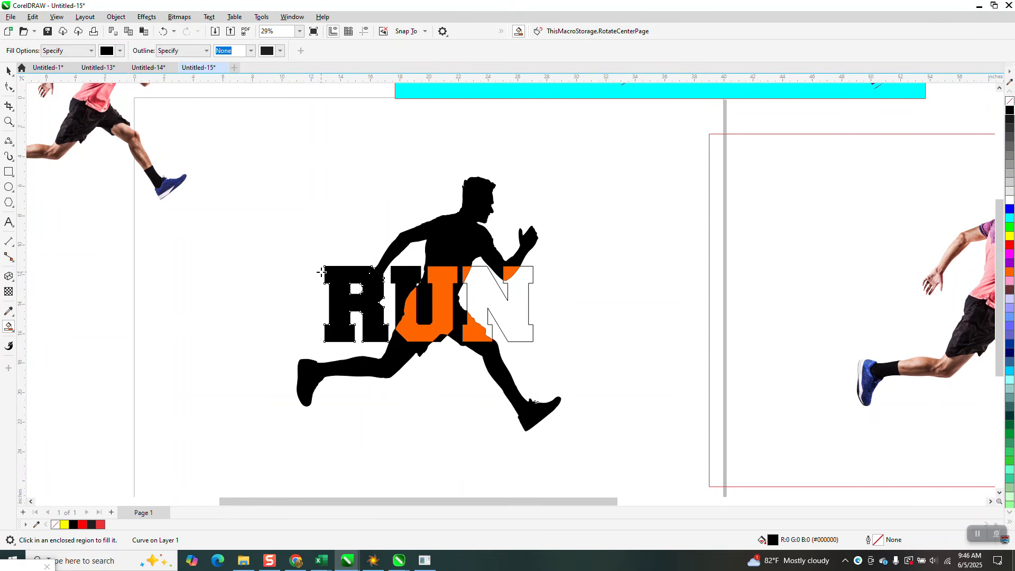
left_click(164, 32)
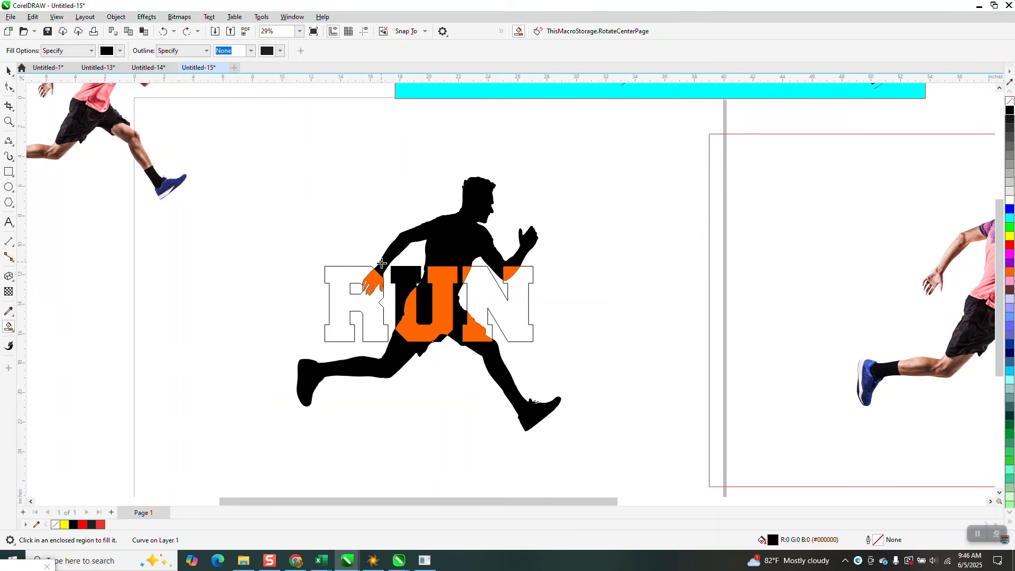
left_click(8, 70)
left_click(58, 106)
left_click(372, 282)
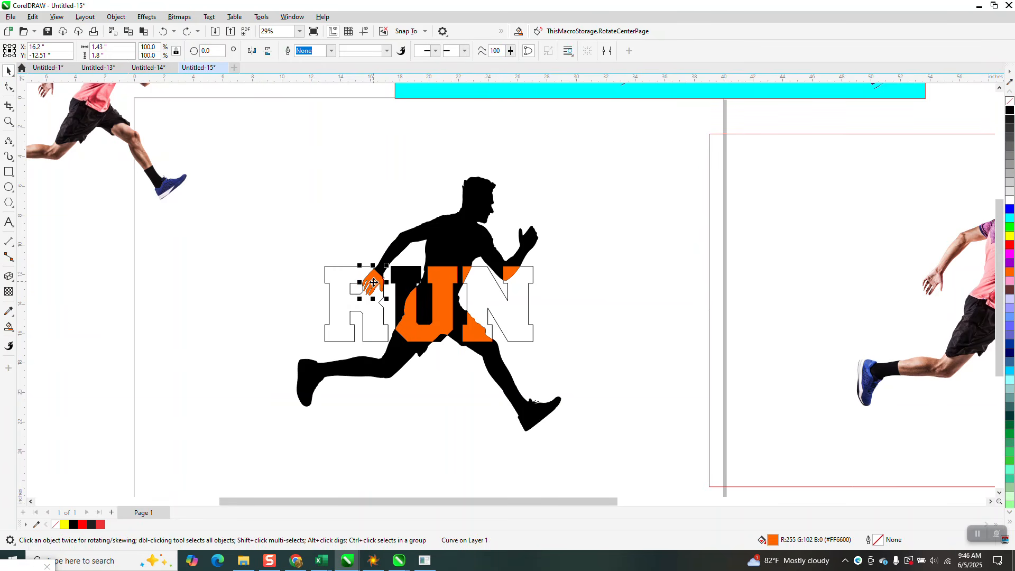
left_click_drag(374, 286, 379, 274)
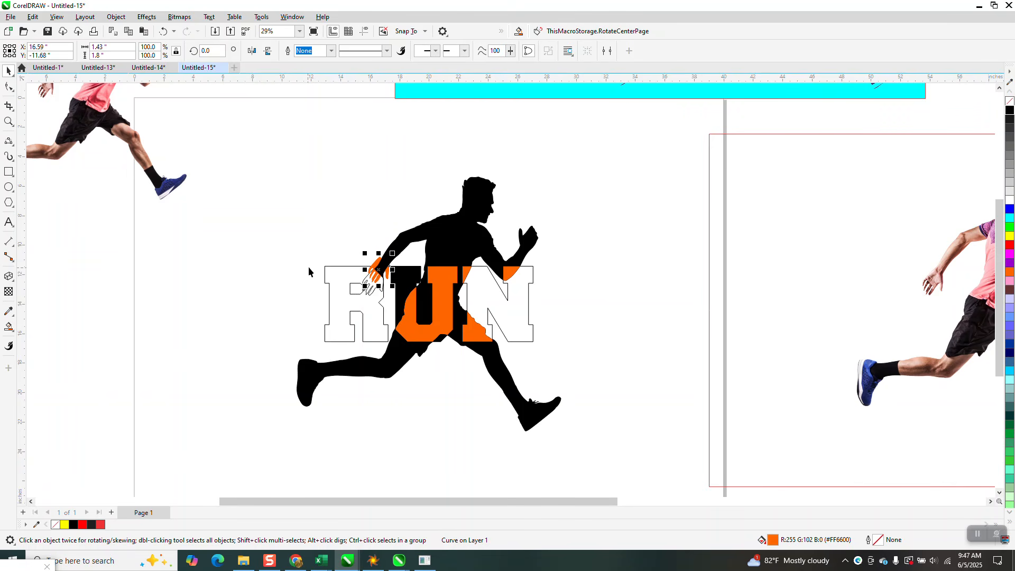
key("Down")
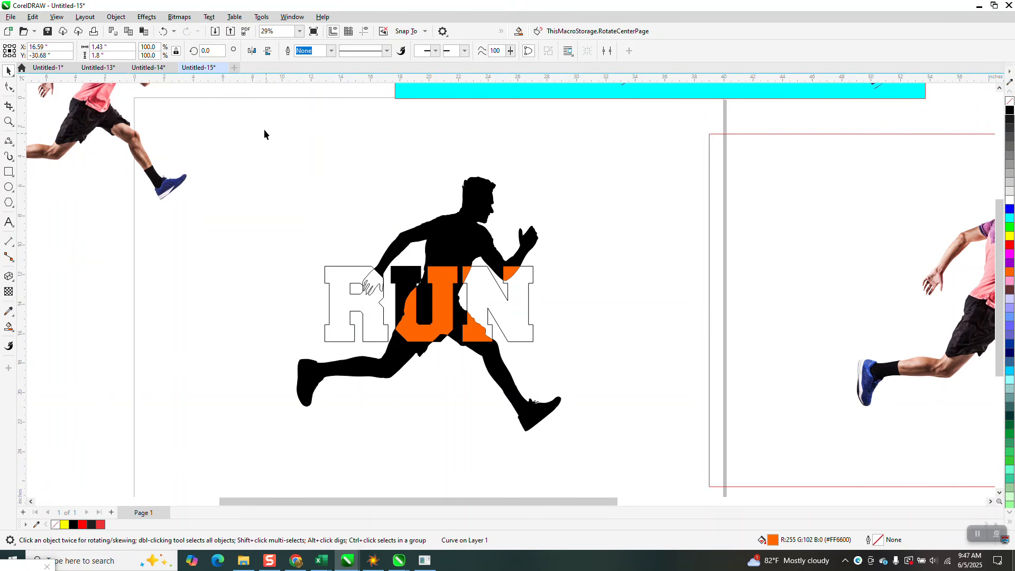
left_click(163, 32)
left_click(163, 32)
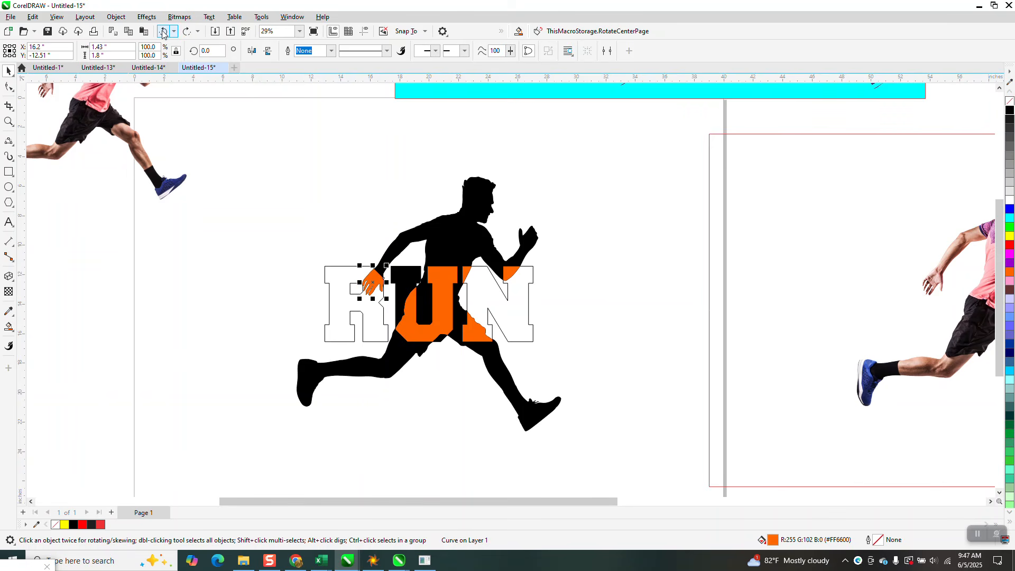
Move the orange hand piece 19 inches up, Smart Fill the R in black, and return the hand to its place over the R
key("Up")
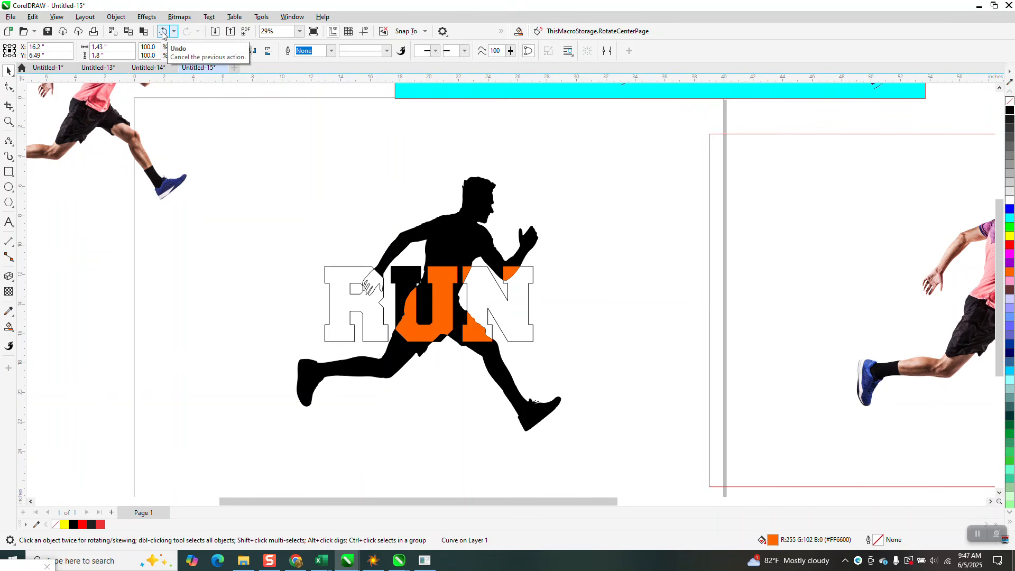
left_click(9, 328)
left_click(344, 308)
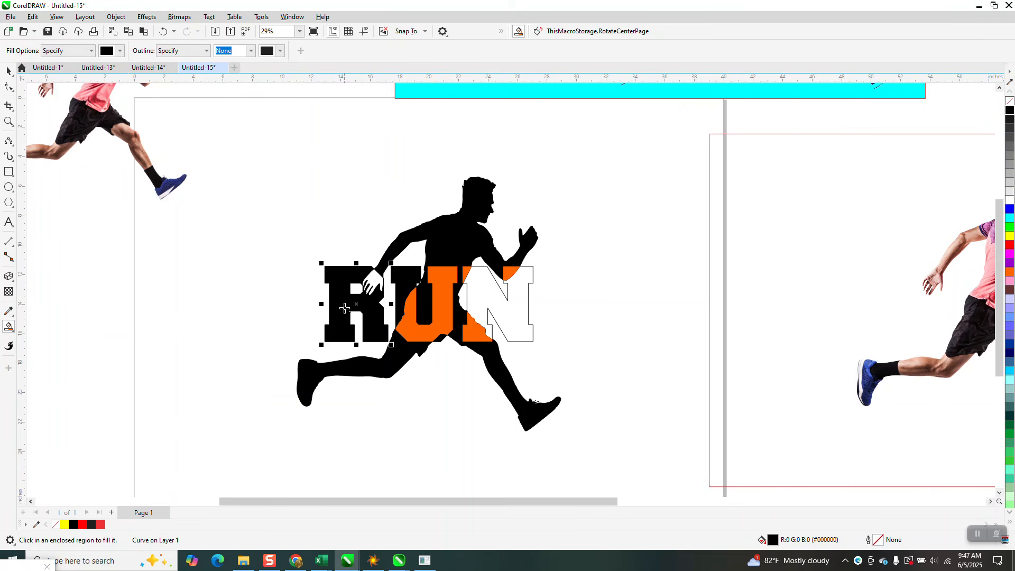
scroll(366, 377, "down", 3)
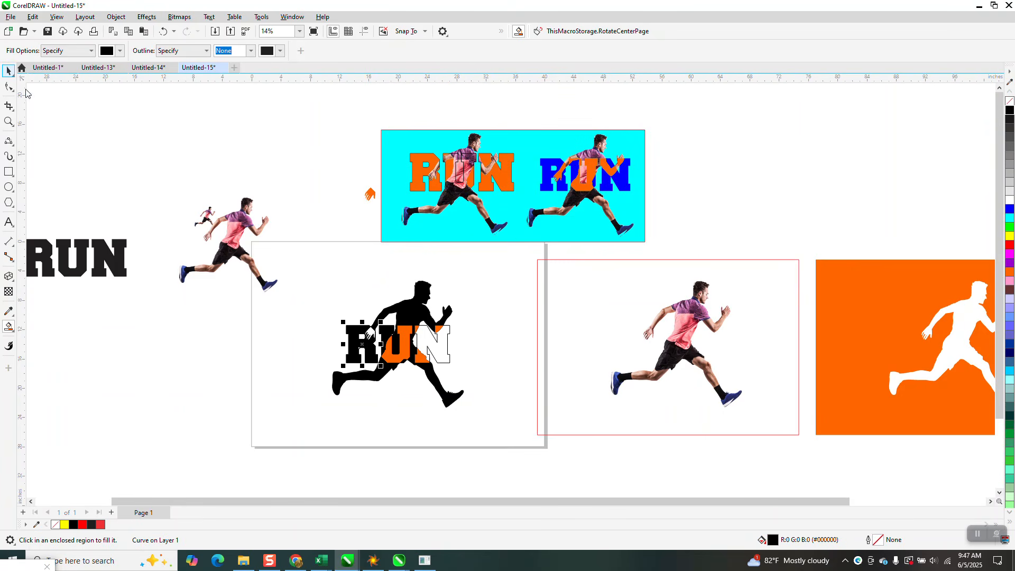
left_click(369, 194)
key("Down")
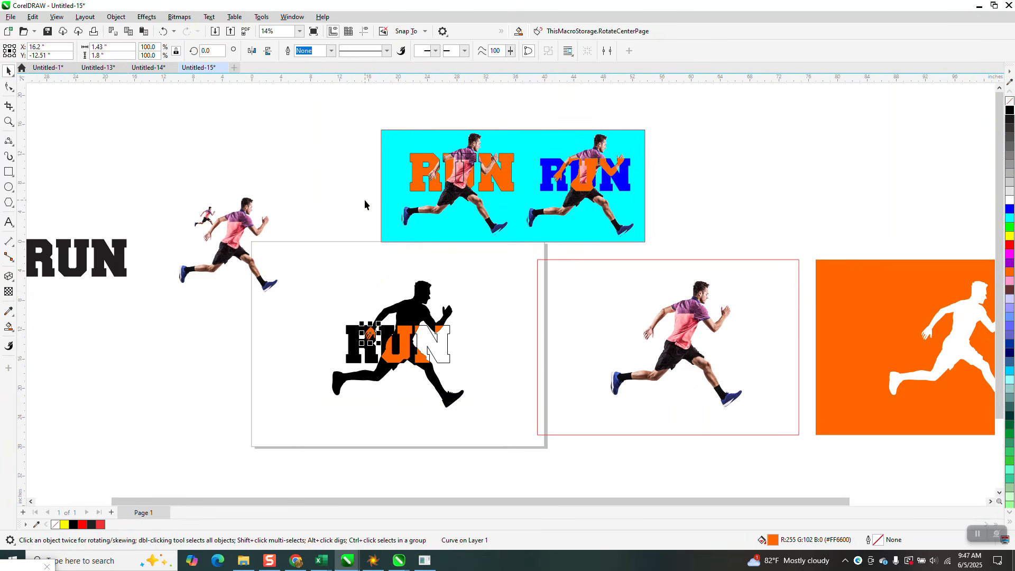
Smart Fill the remaining unfilled part of the N in black
left_click(9, 122)
left_click_drag(213, 217, 523, 435)
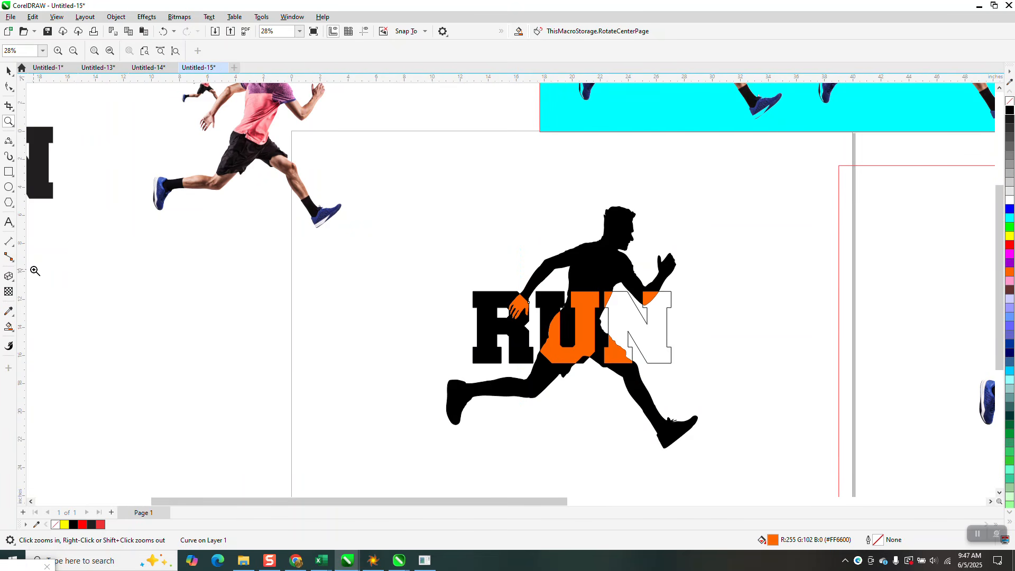
left_click(8, 327)
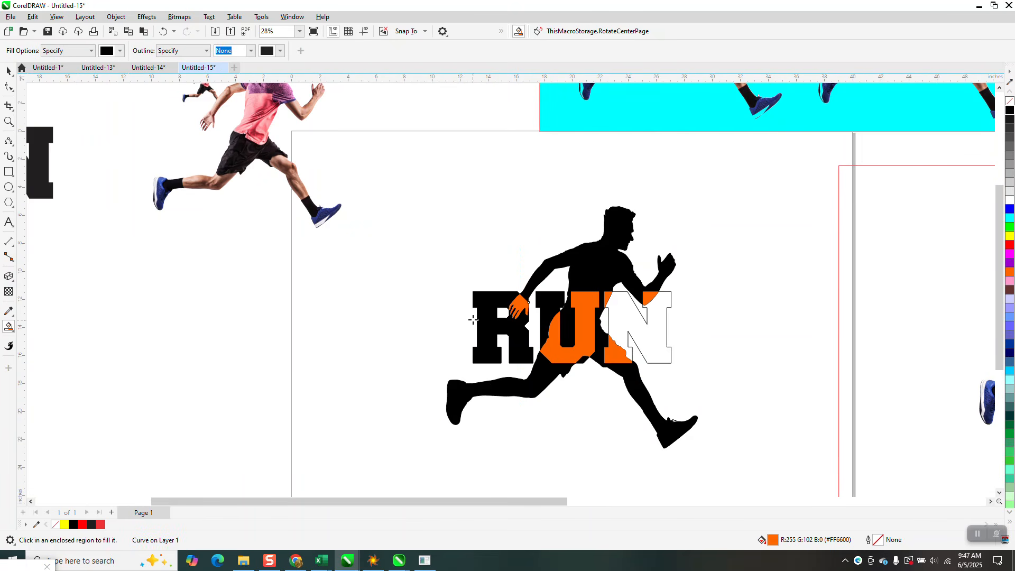
left_click(621, 312)
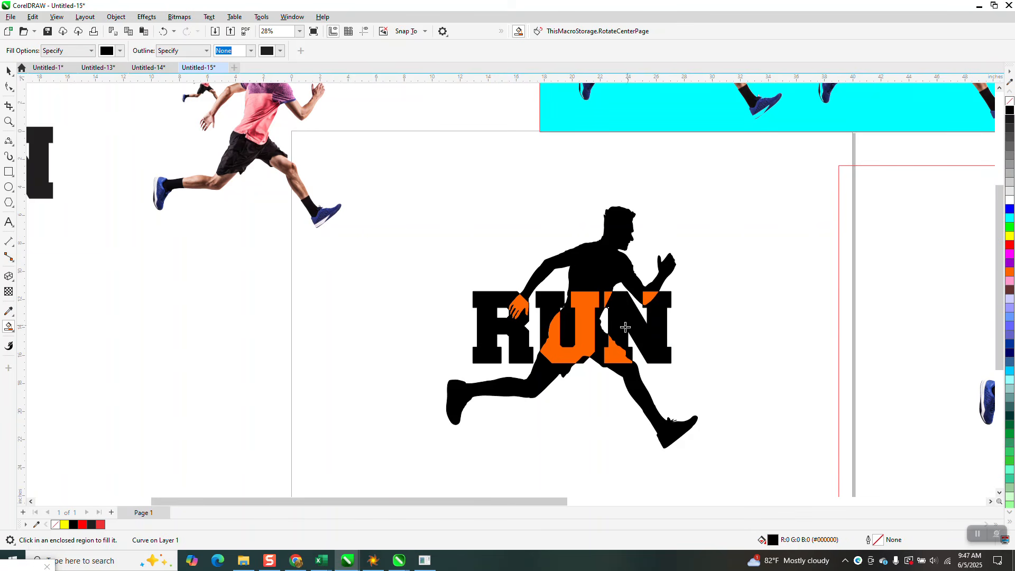
Delete the red rectangle surrounding the runner bitmap beside the page
scroll(443, 343, "down", 3)
left_click(8, 70)
left_click(741, 321)
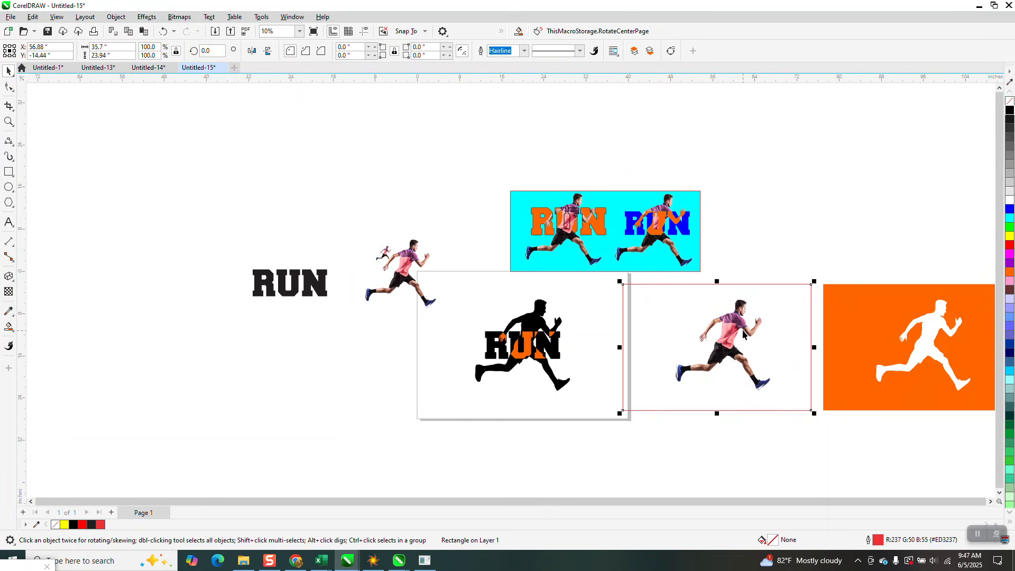
key("Left")
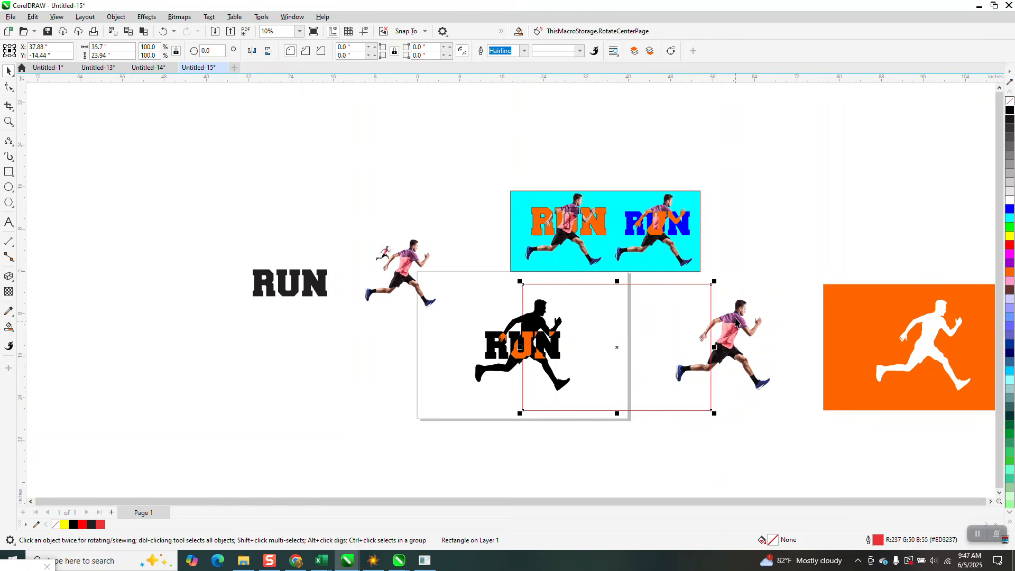
key("Delete")
Move the runner bitmap 38 inches left onto the filled RUN design and bring it to the front of the page
left_click(737, 337)
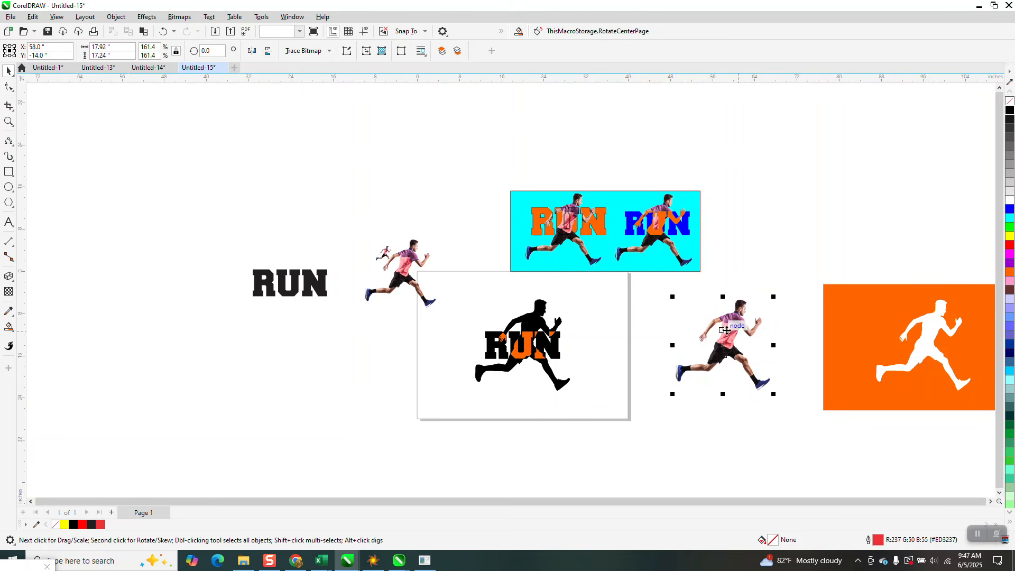
key("Left")
key("Left")
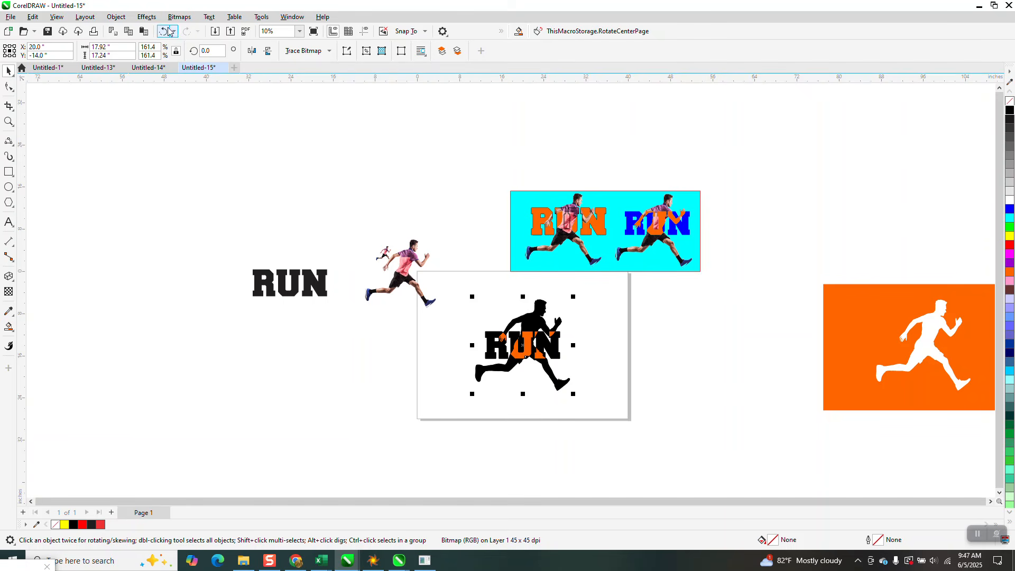
left_click(154, 19)
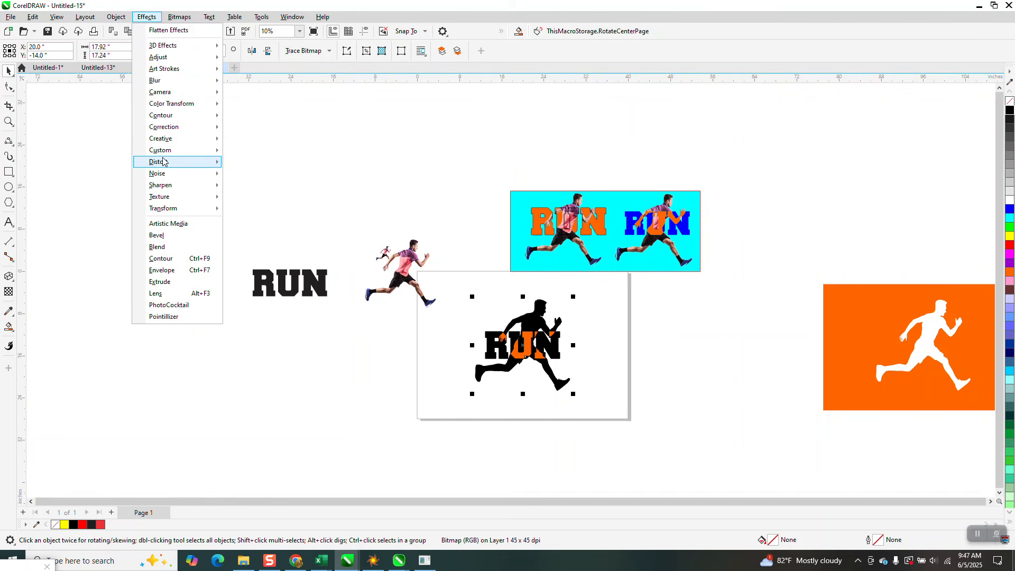
key("Escape")
left_click(116, 19)
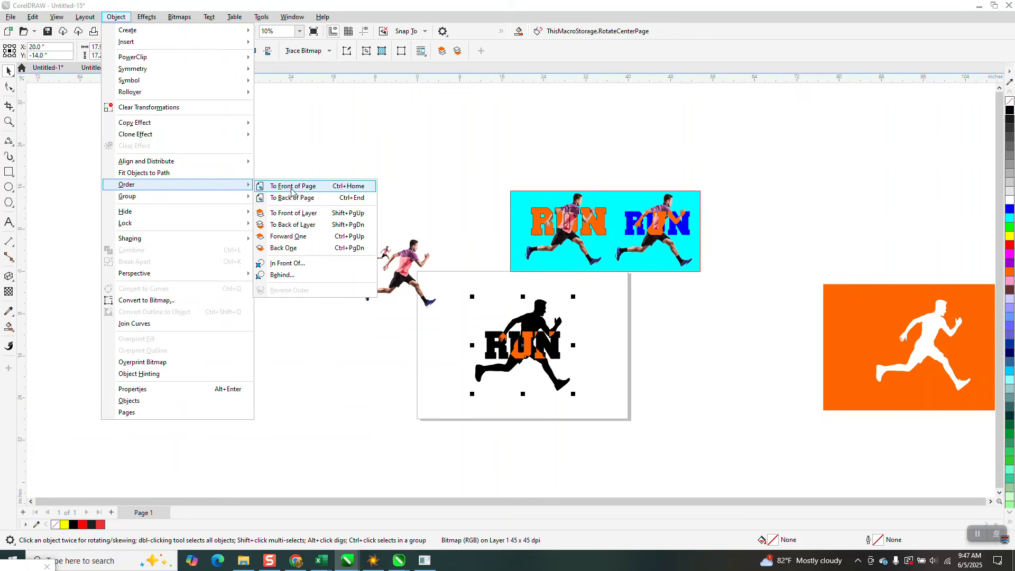
left_click(290, 189)
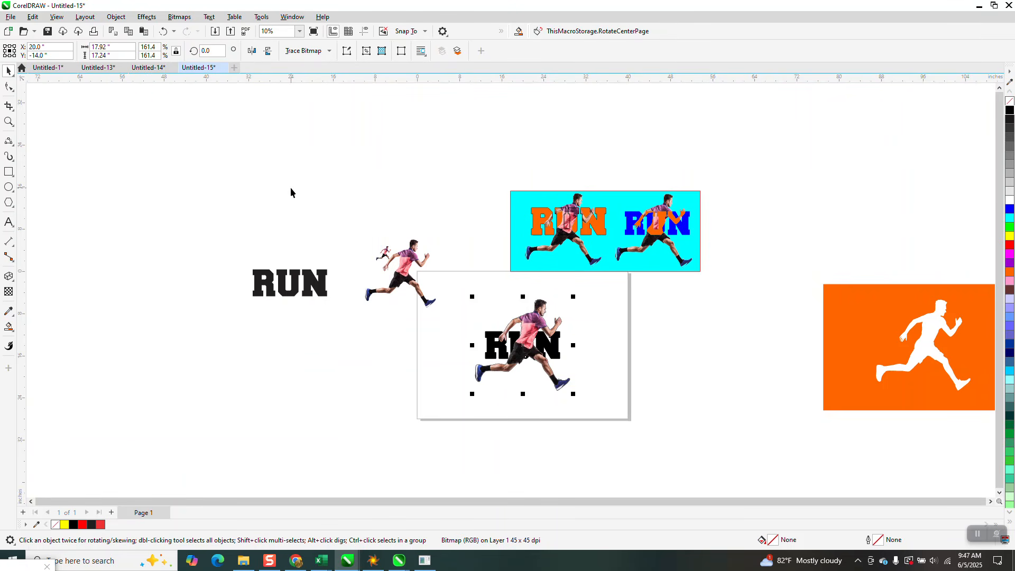
Move the runner bitmap 19 inches right, clear of the black and orange RUN design
left_click(9, 121)
left_click_drag(457, 290, 595, 396)
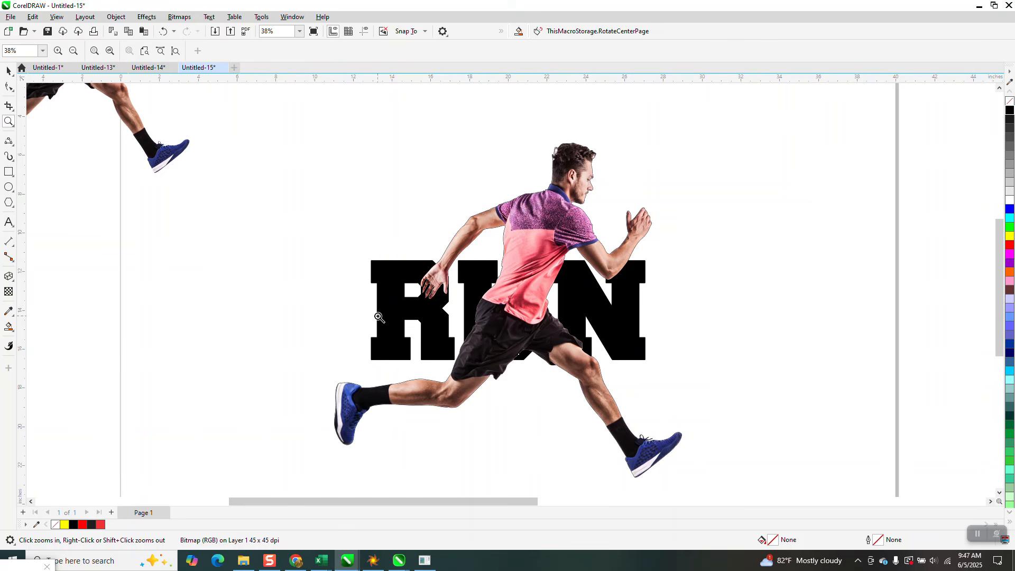
left_click(9, 70)
scroll(280, 243, "down", 4)
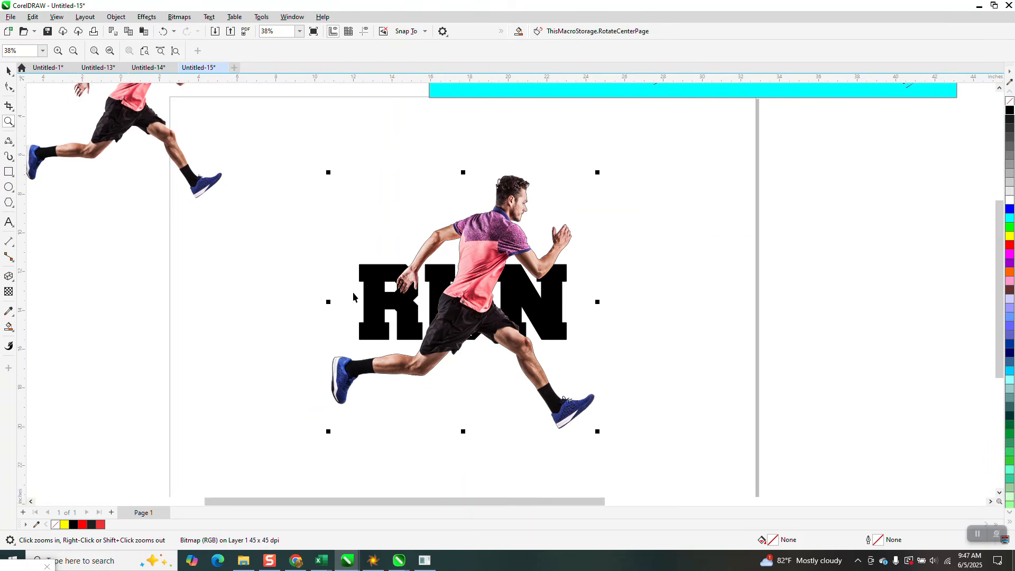
key("shift+Right")
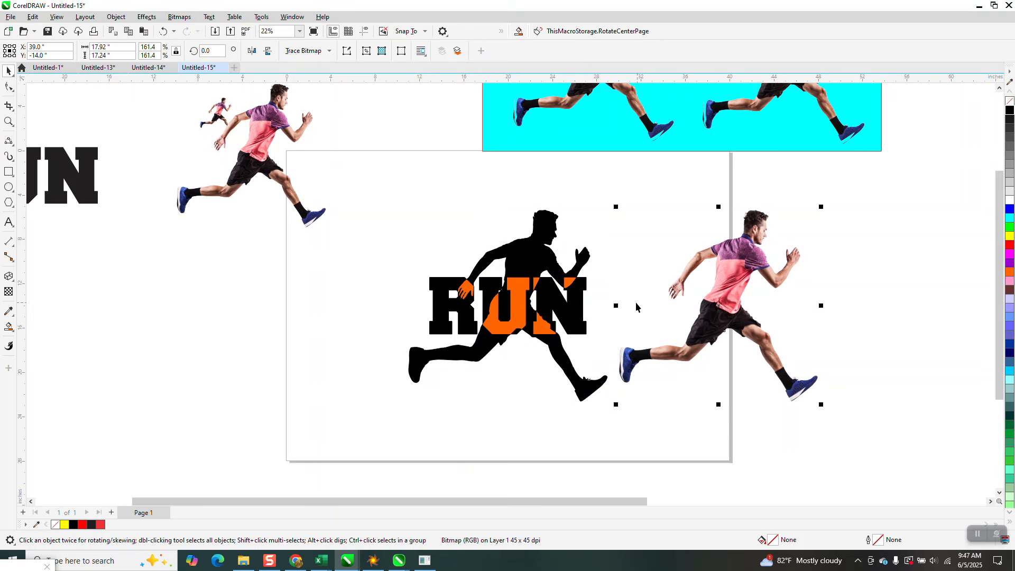
Group the four orange overlap pieces on the U, the hand, the lower N and the elbow
left_click(523, 303)
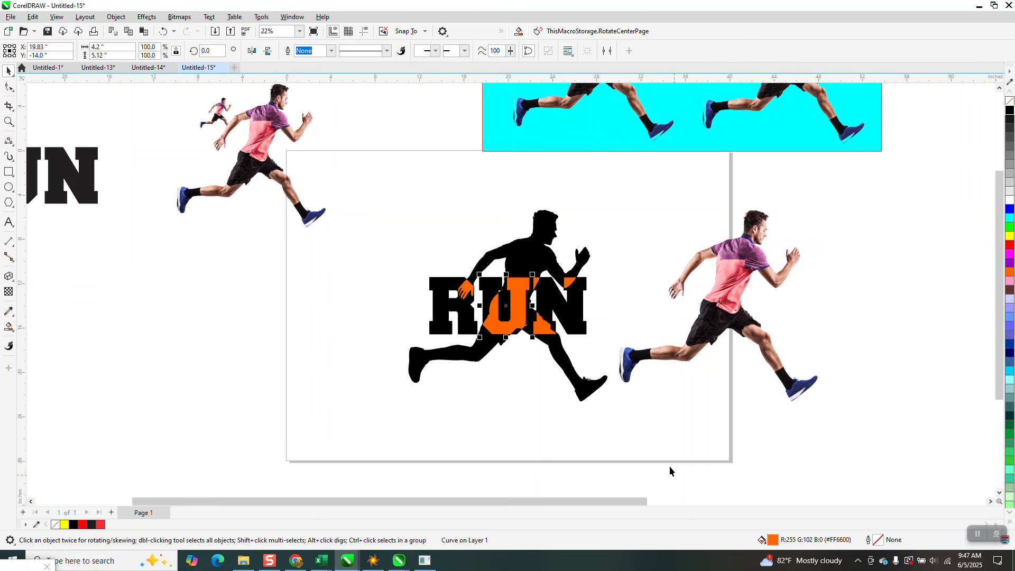
left_click(470, 295, "shift")
left_click(552, 313, "shift")
left_click(572, 284, "shift")
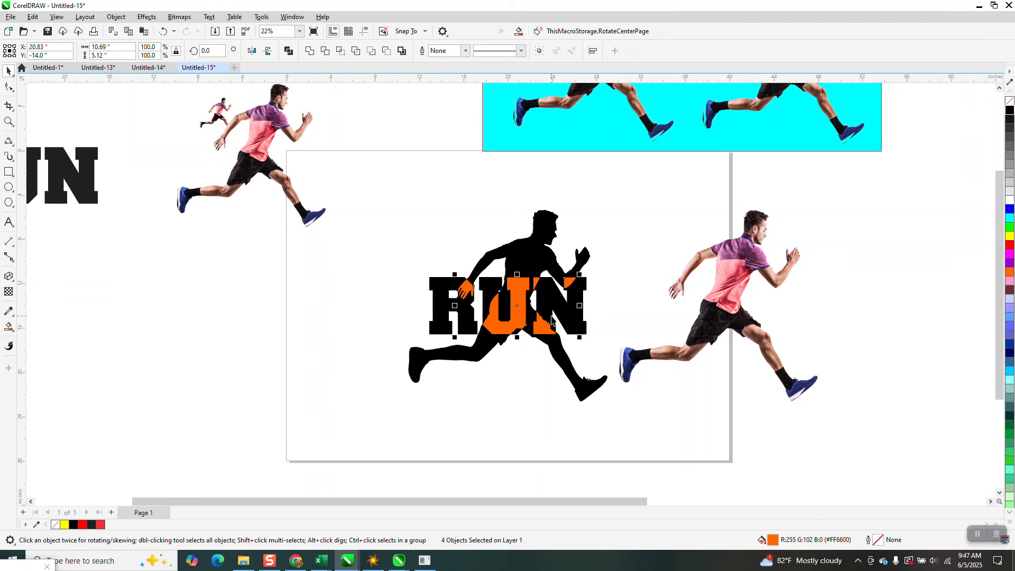
key("ctrl+g")
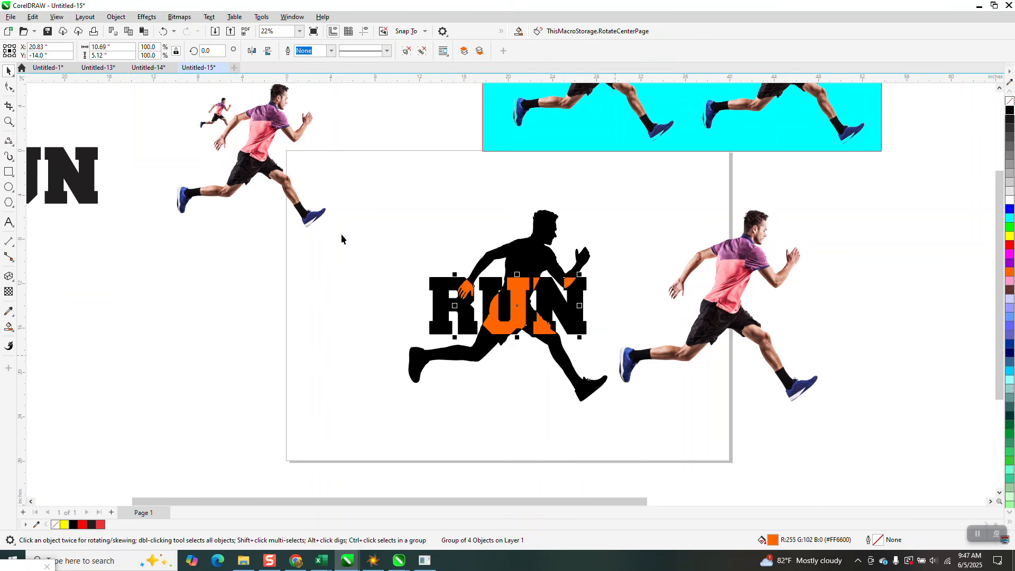
Bring the orange group to the front of the page and center the runner bitmap on the page beneath it
left_click(116, 17)
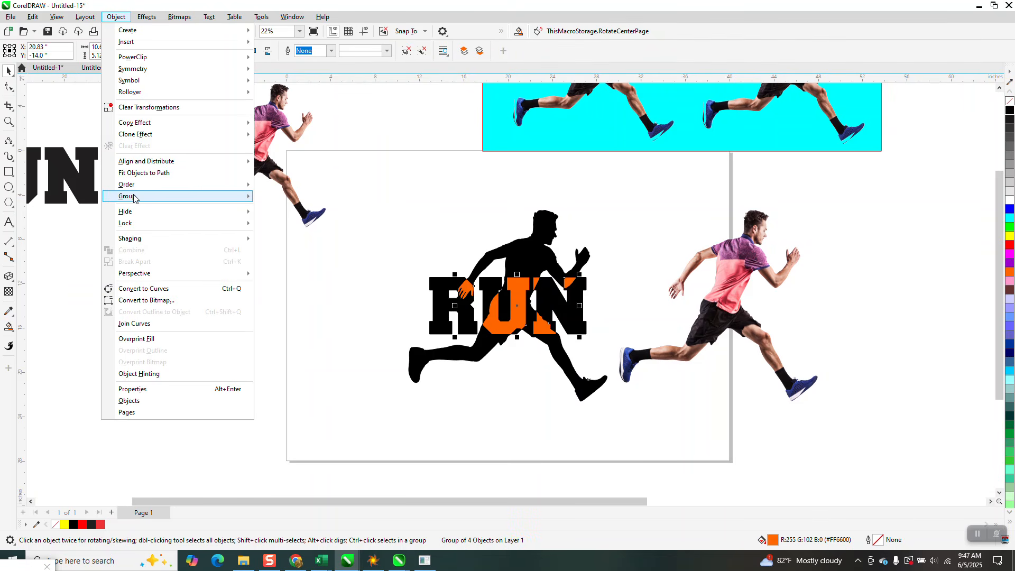
mouse_move(133, 197)
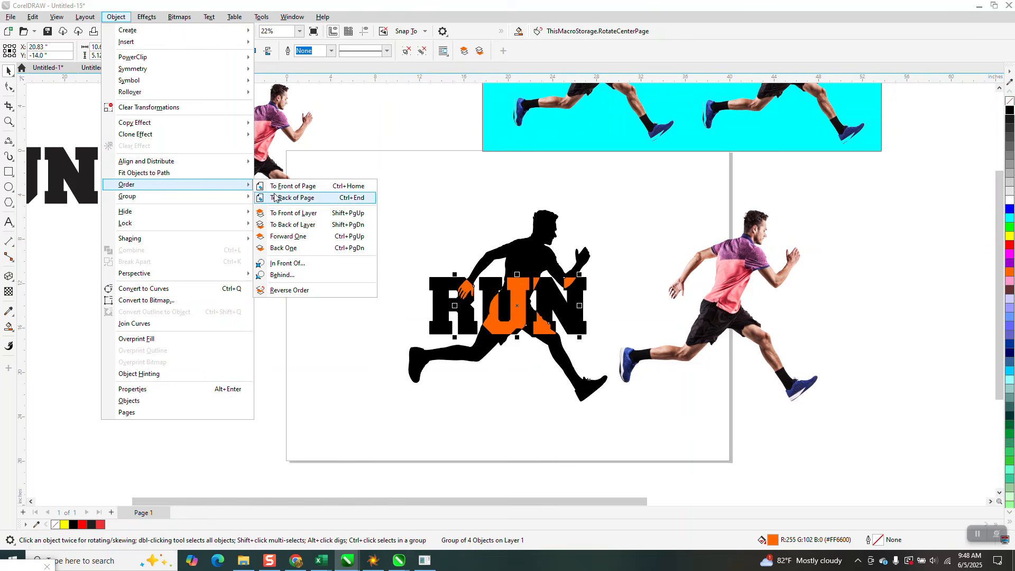
left_click(284, 188)
left_click(743, 291)
key("p")
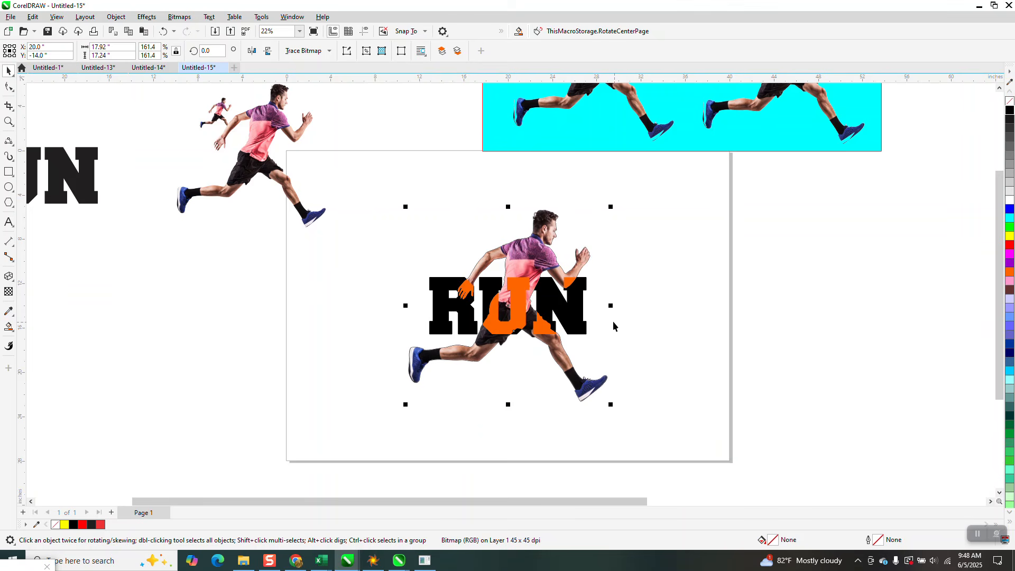
Examine the interlaced runner and RUN lettering up close and compare it with the sample designs on the cyan rectangle
left_click(9, 121)
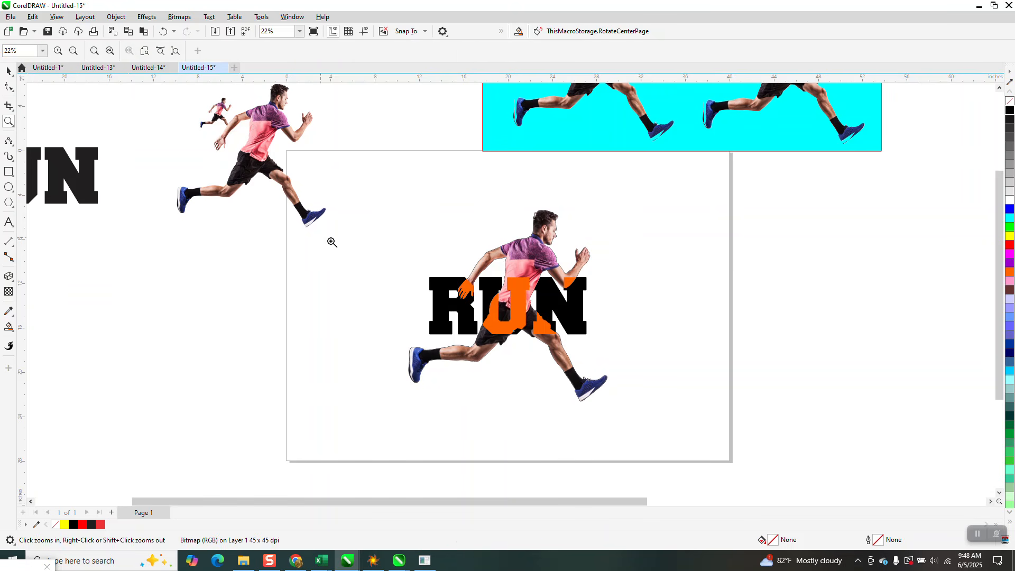
left_click(639, 377)
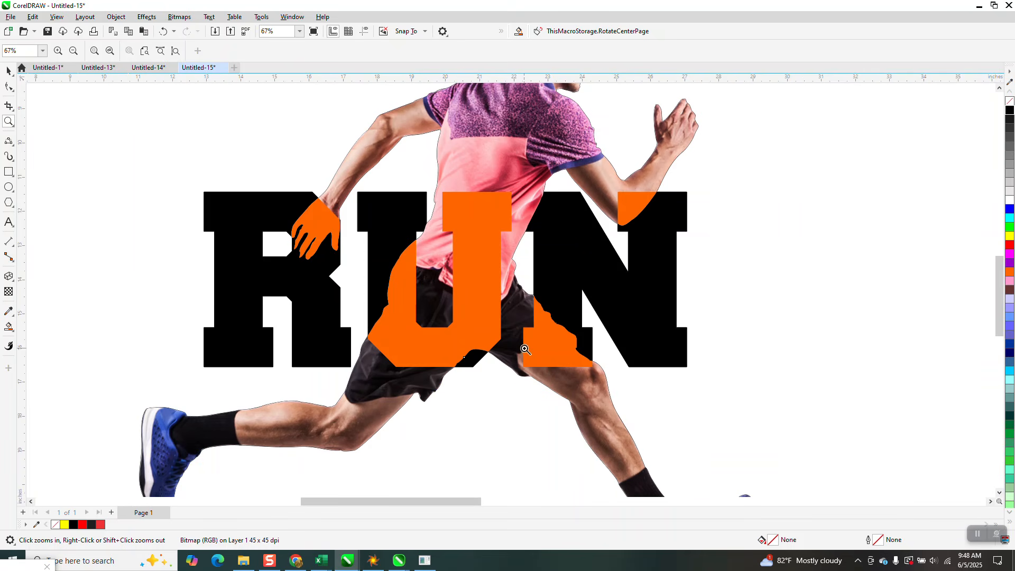
scroll(525, 350, "down", 4)
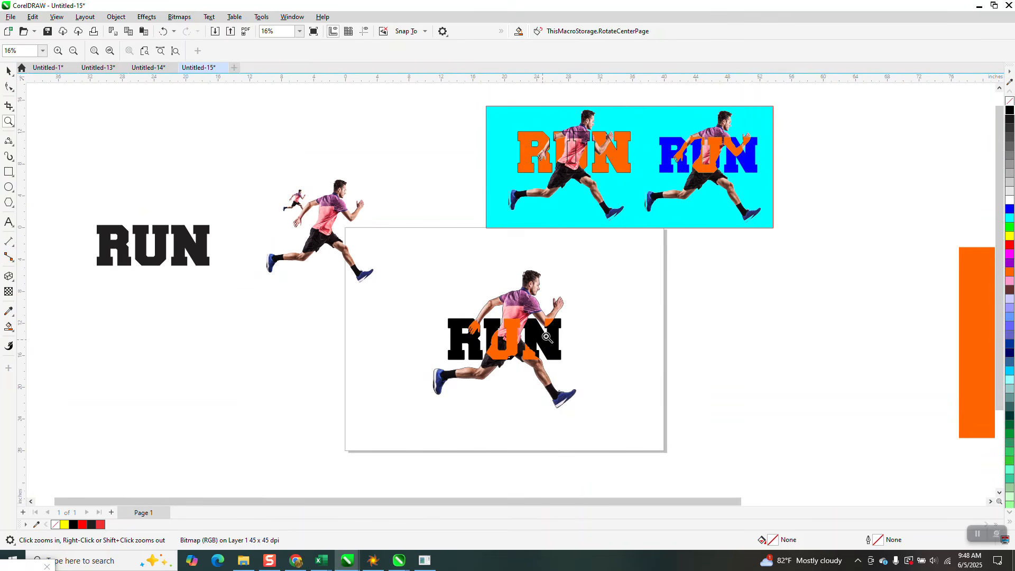
left_click_drag(506, 115, 643, 232)
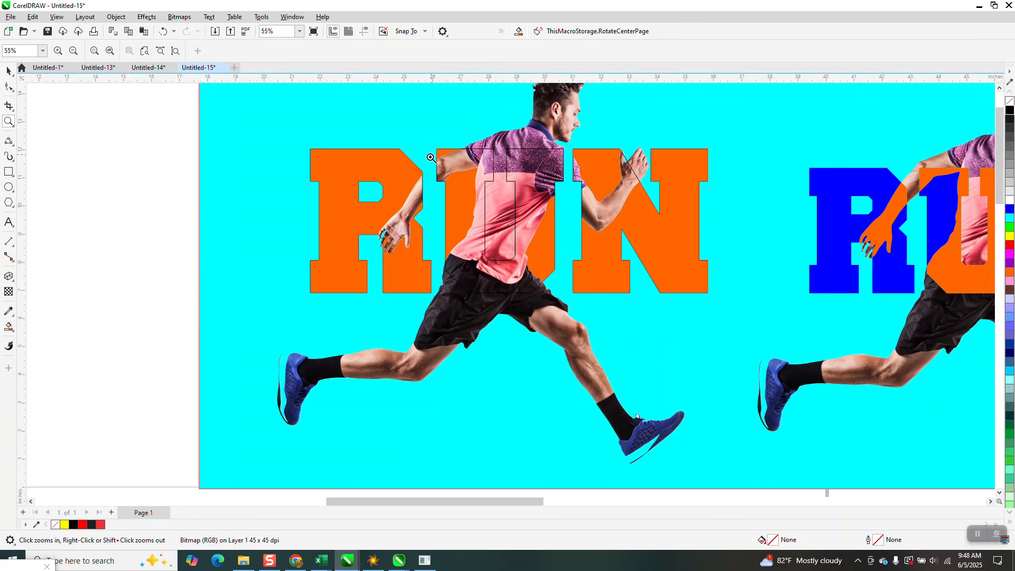
scroll(523, 277, "down", 4)
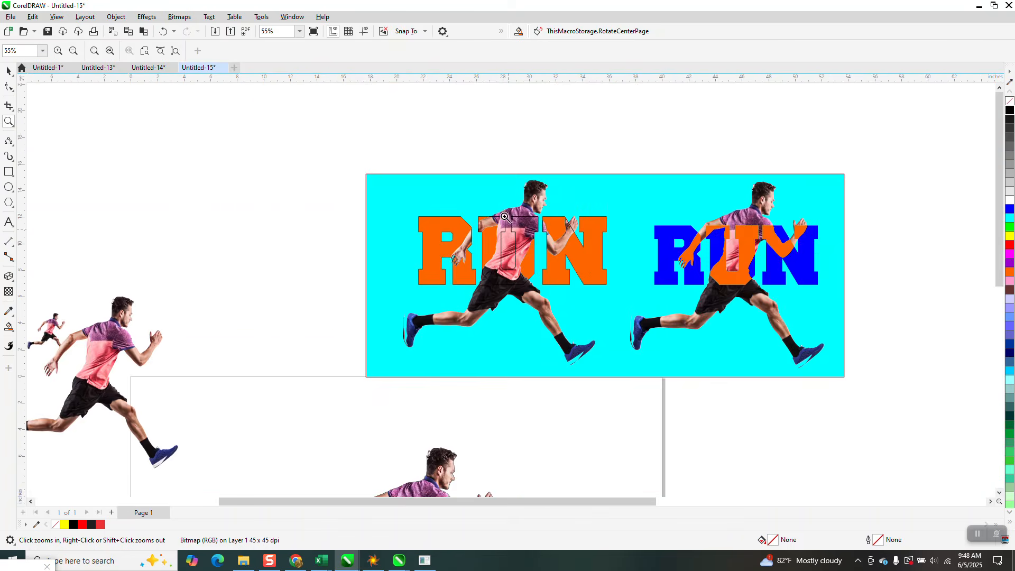
left_click_drag(422, 317, 529, 399)
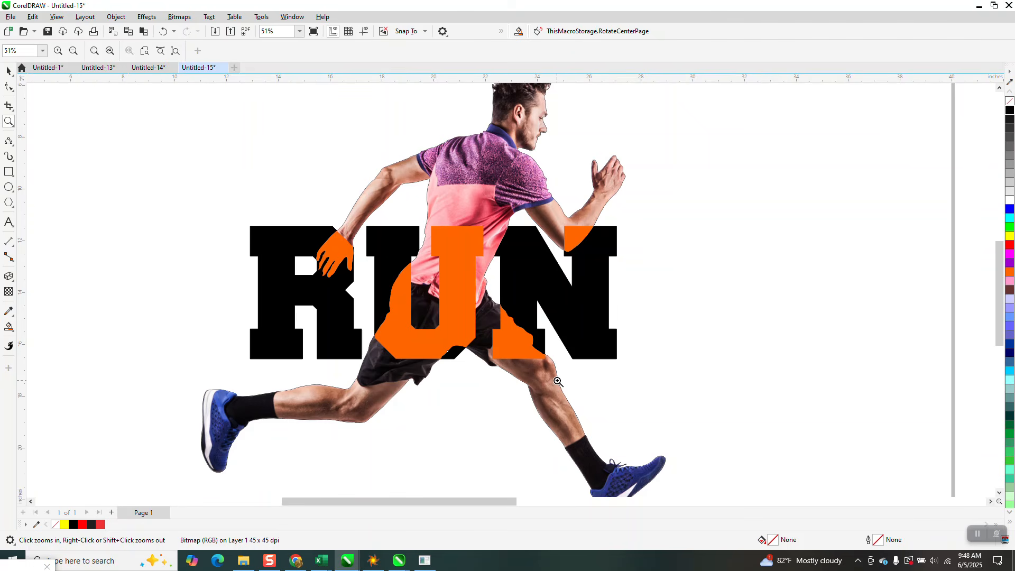
scroll(558, 379, "down", 1)
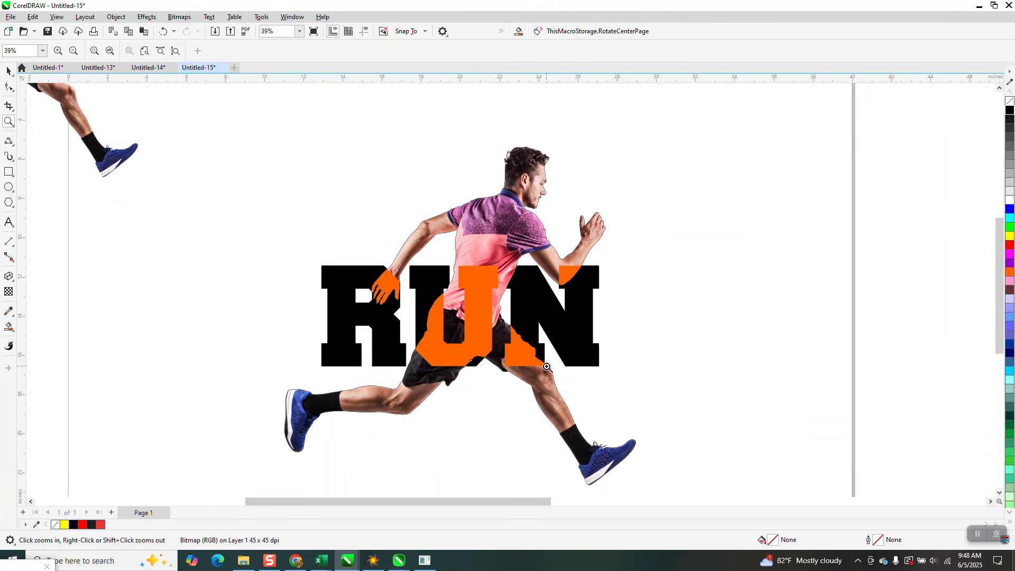